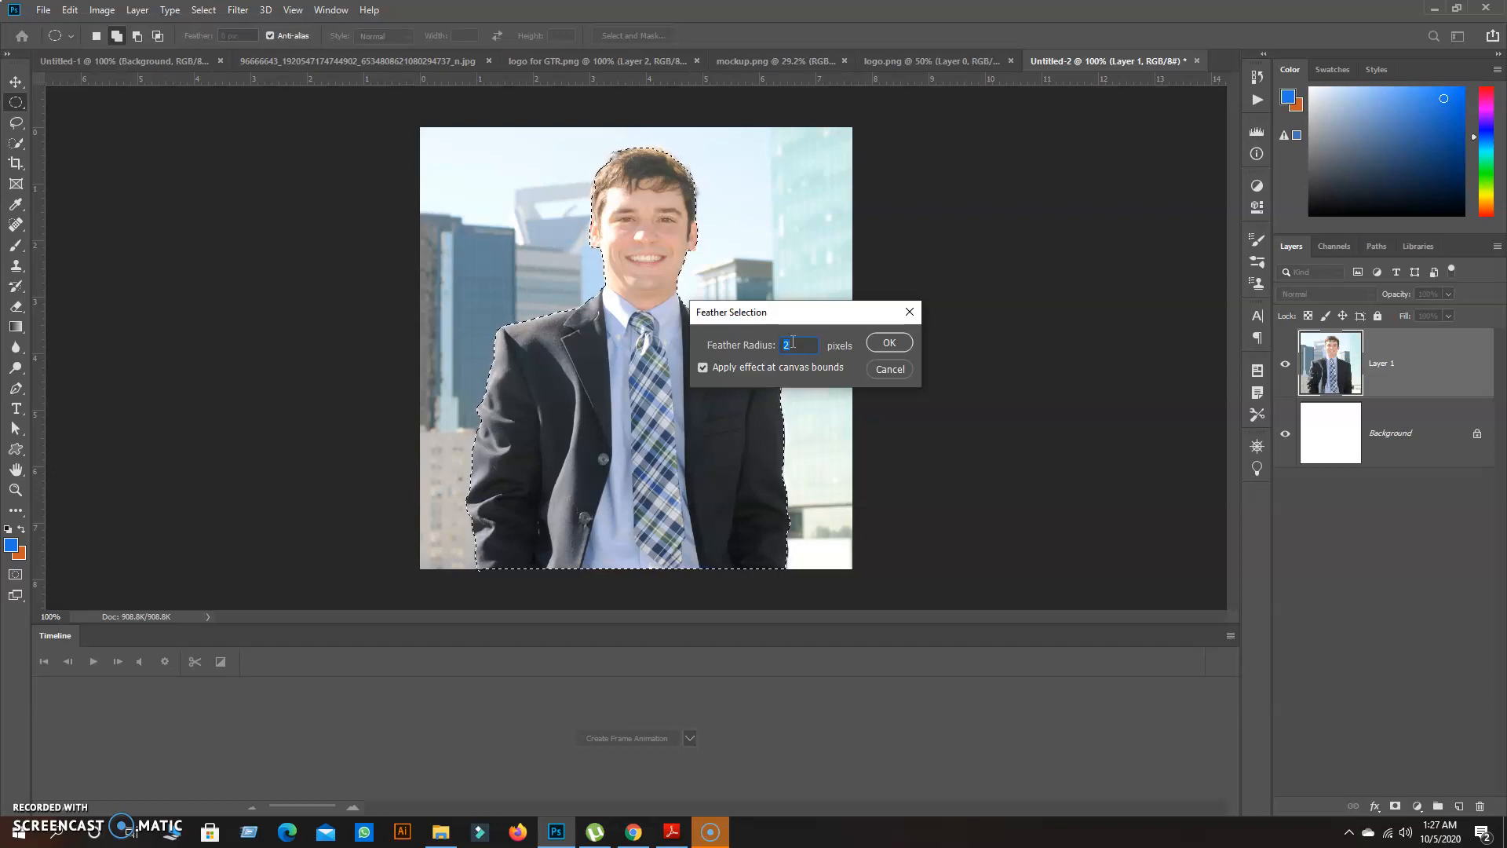
# Step: Feather the selection around the man by 2 pixels, then copy it to a new layer with Layer 1 hidden
pyautogui.click(890, 343)
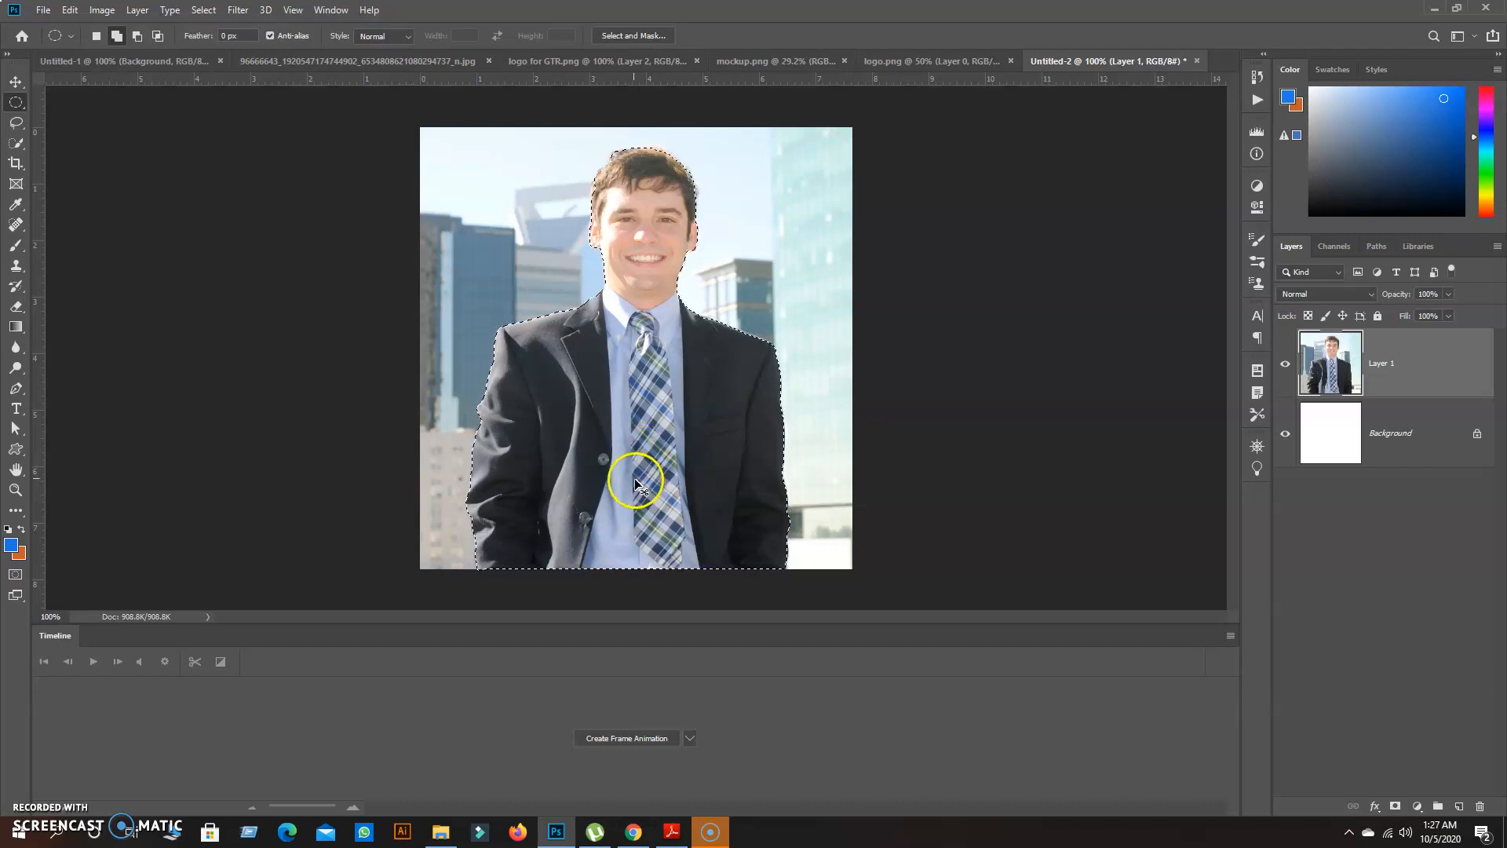
pyautogui.hotkey('ctrl', 'j')
pyautogui.click(1285, 435)
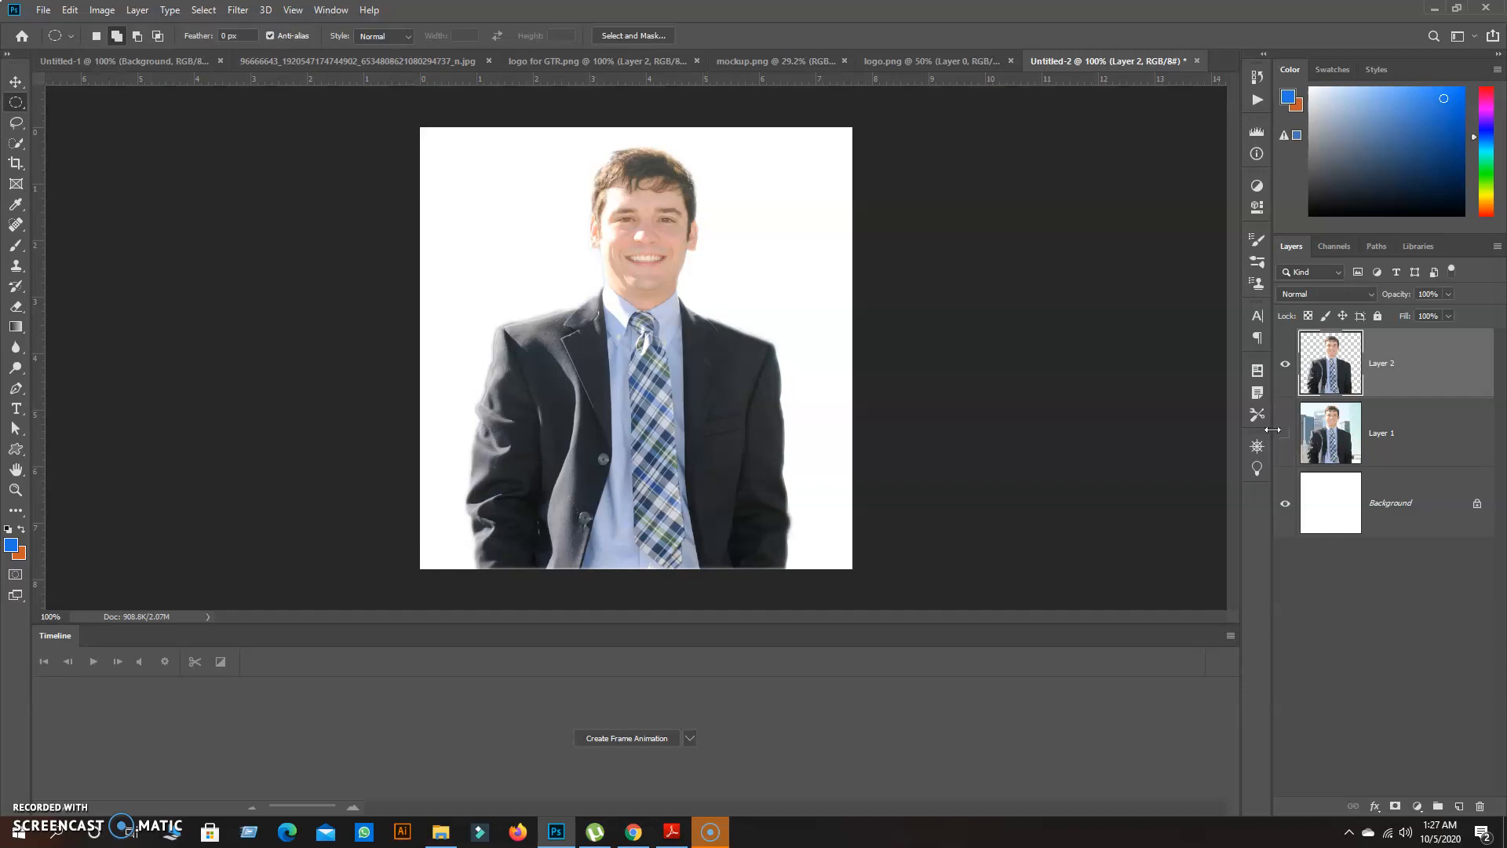
# Step: Examine the cutout's edges around the hair, face, shoulders and sleeves at 200% and 100% magnification
pyautogui.hotkey('ctrl', '+')
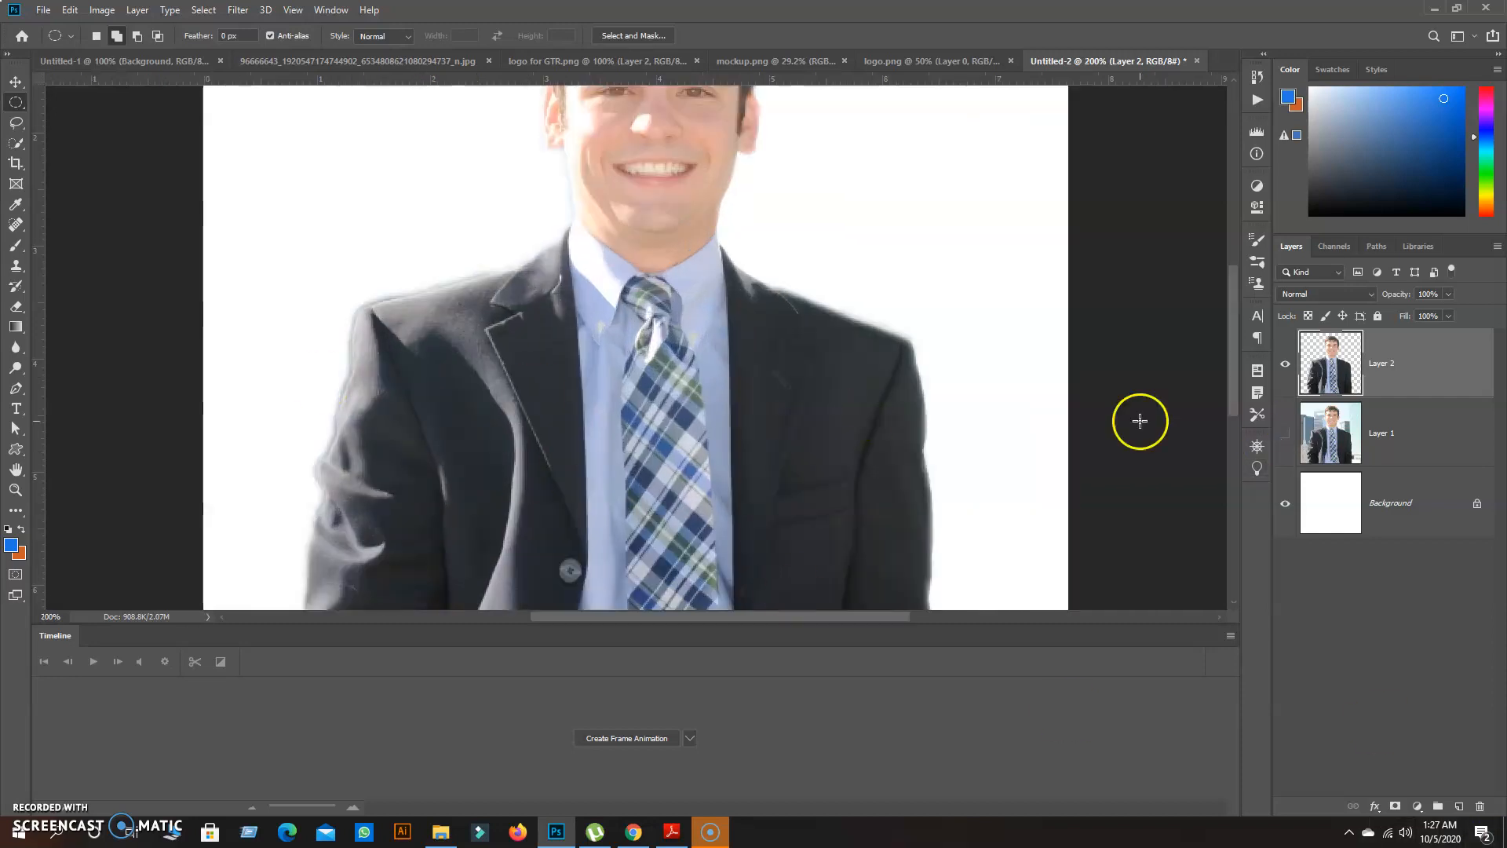
pyautogui.scroll(2, 519, 389)
pyautogui.scroll(5, 520, 389)
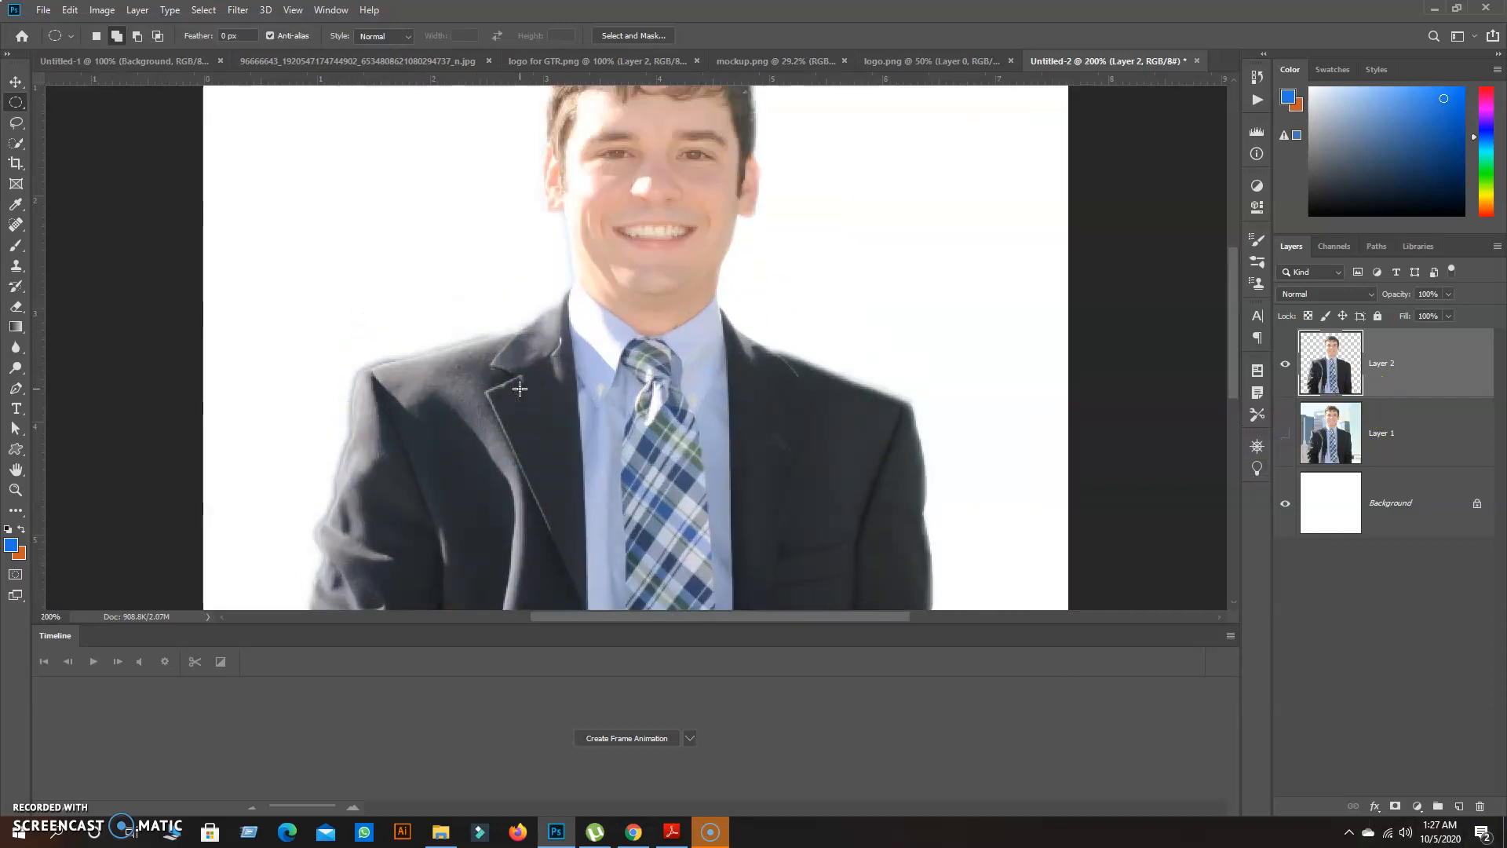
pyautogui.scroll(-1, 520, 389)
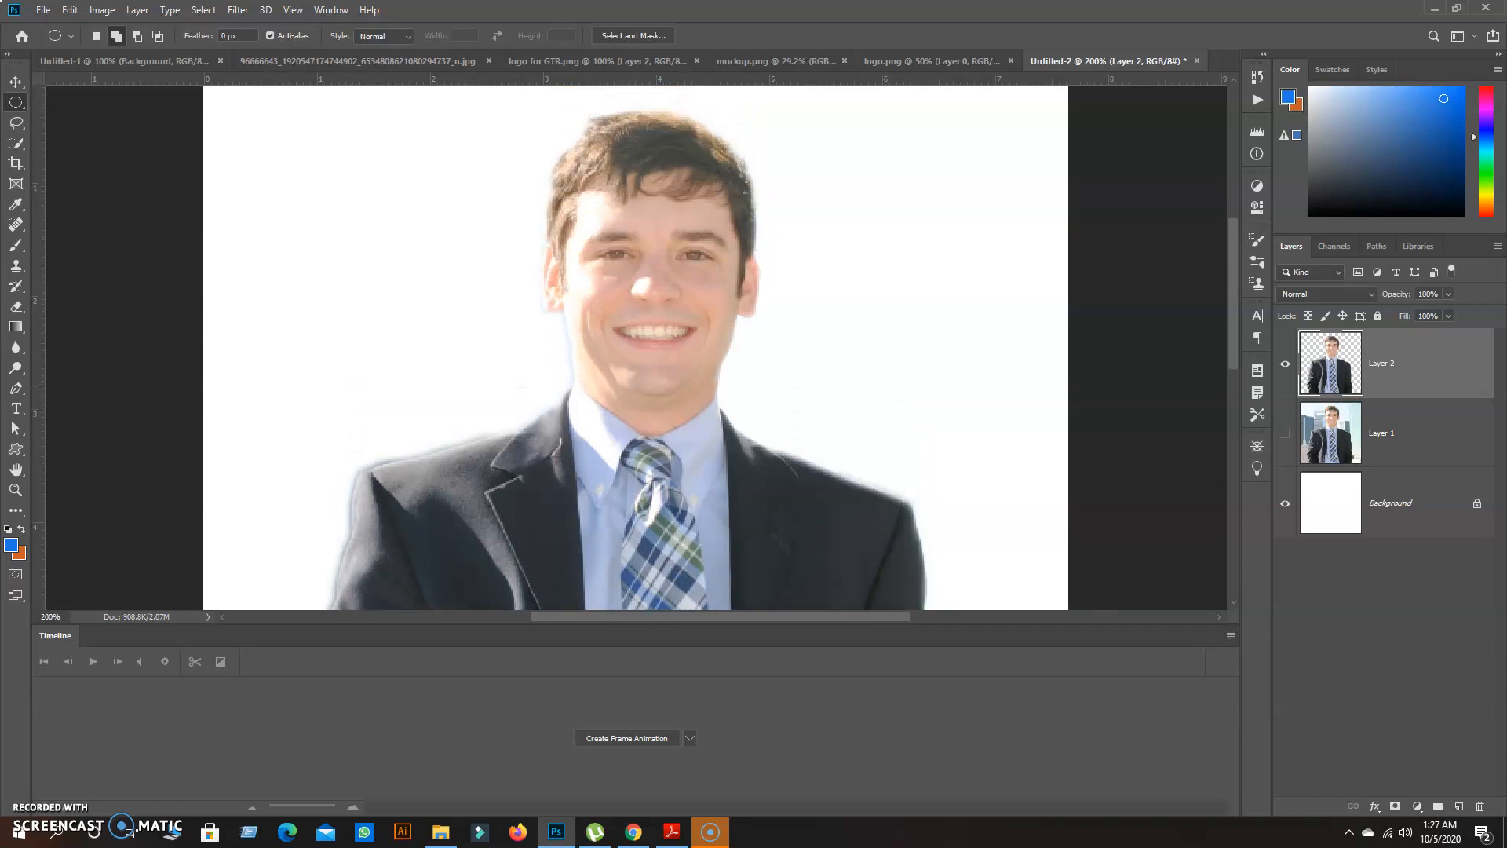
pyautogui.scroll(-1, 519, 387)
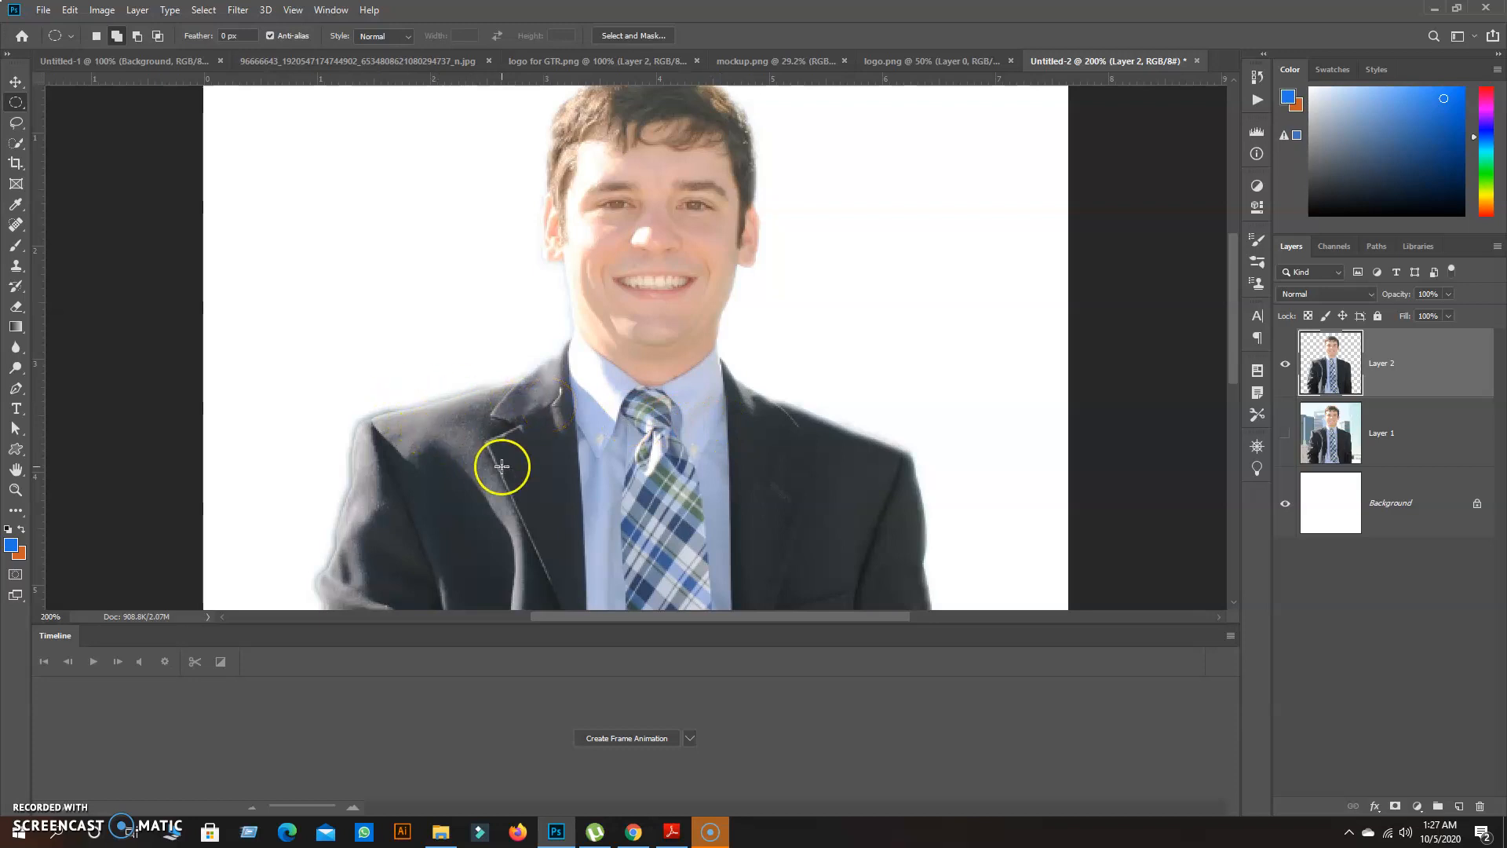
pyautogui.hotkey('ctrl', '-')
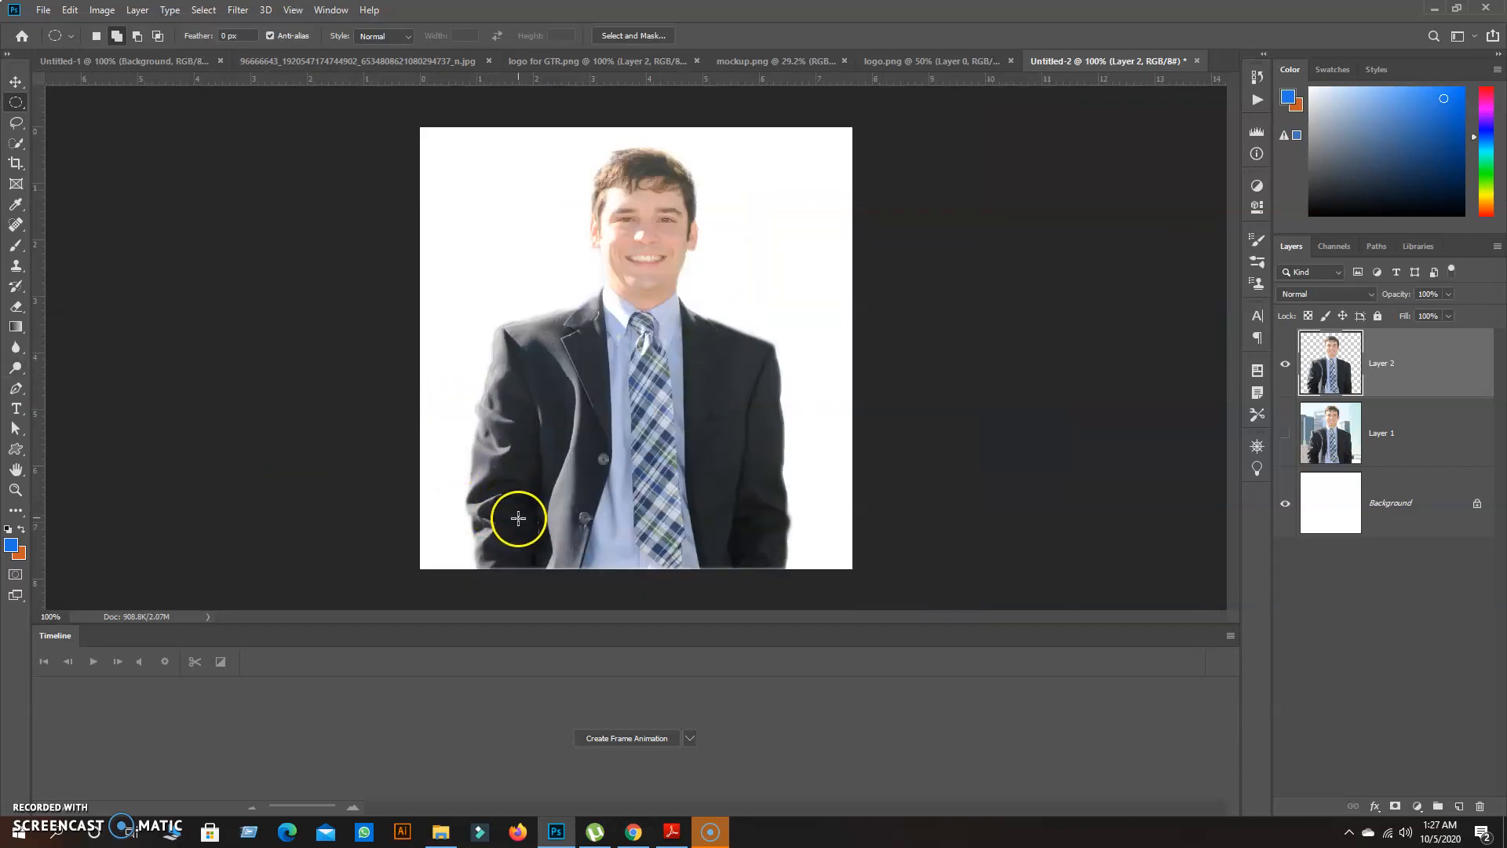
pyautogui.hotkey('ctrl', '+')
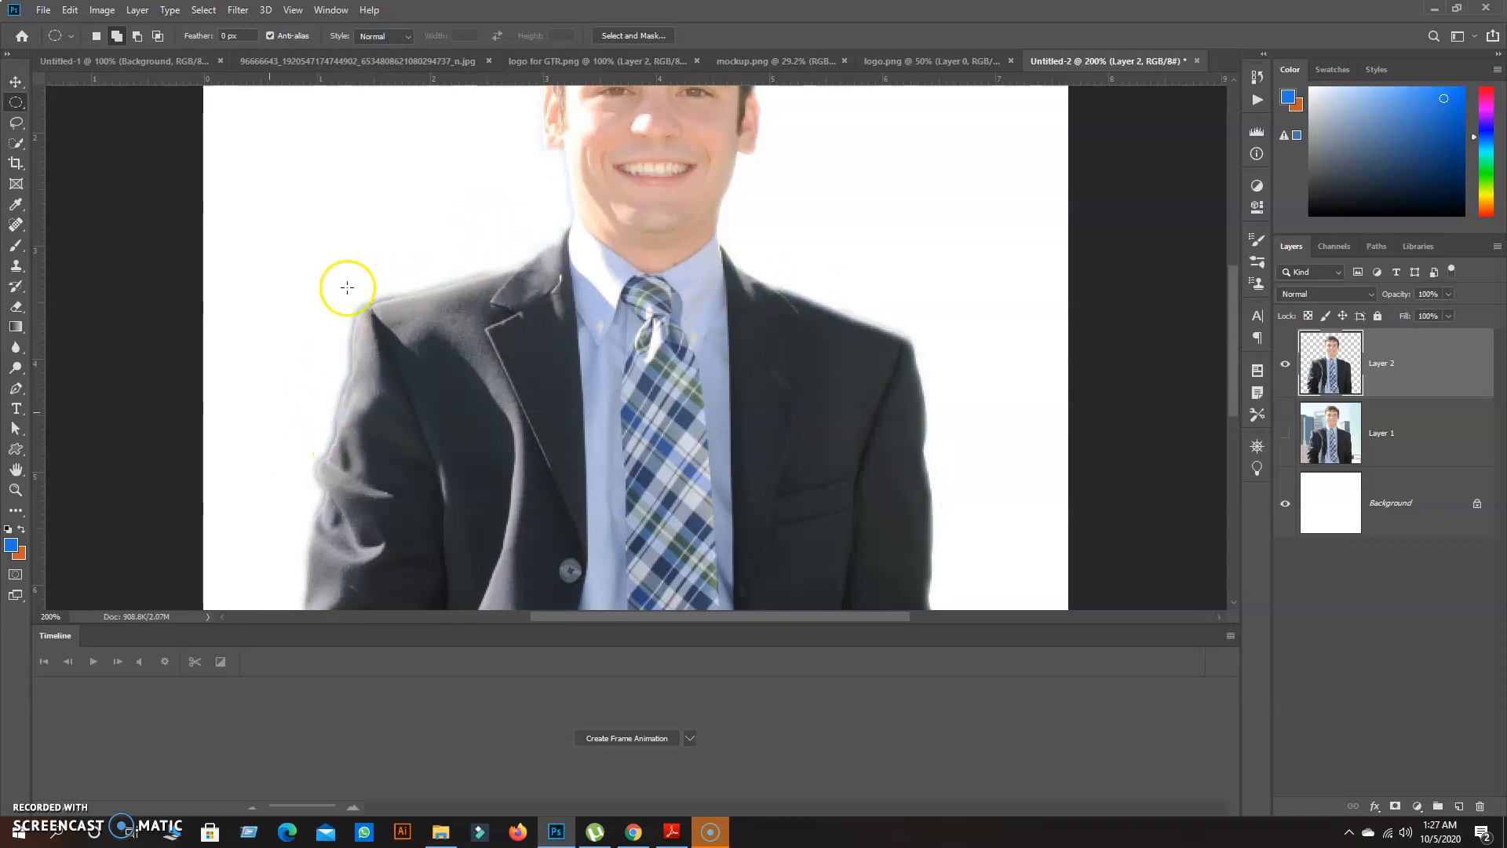
pyautogui.click(16, 81)
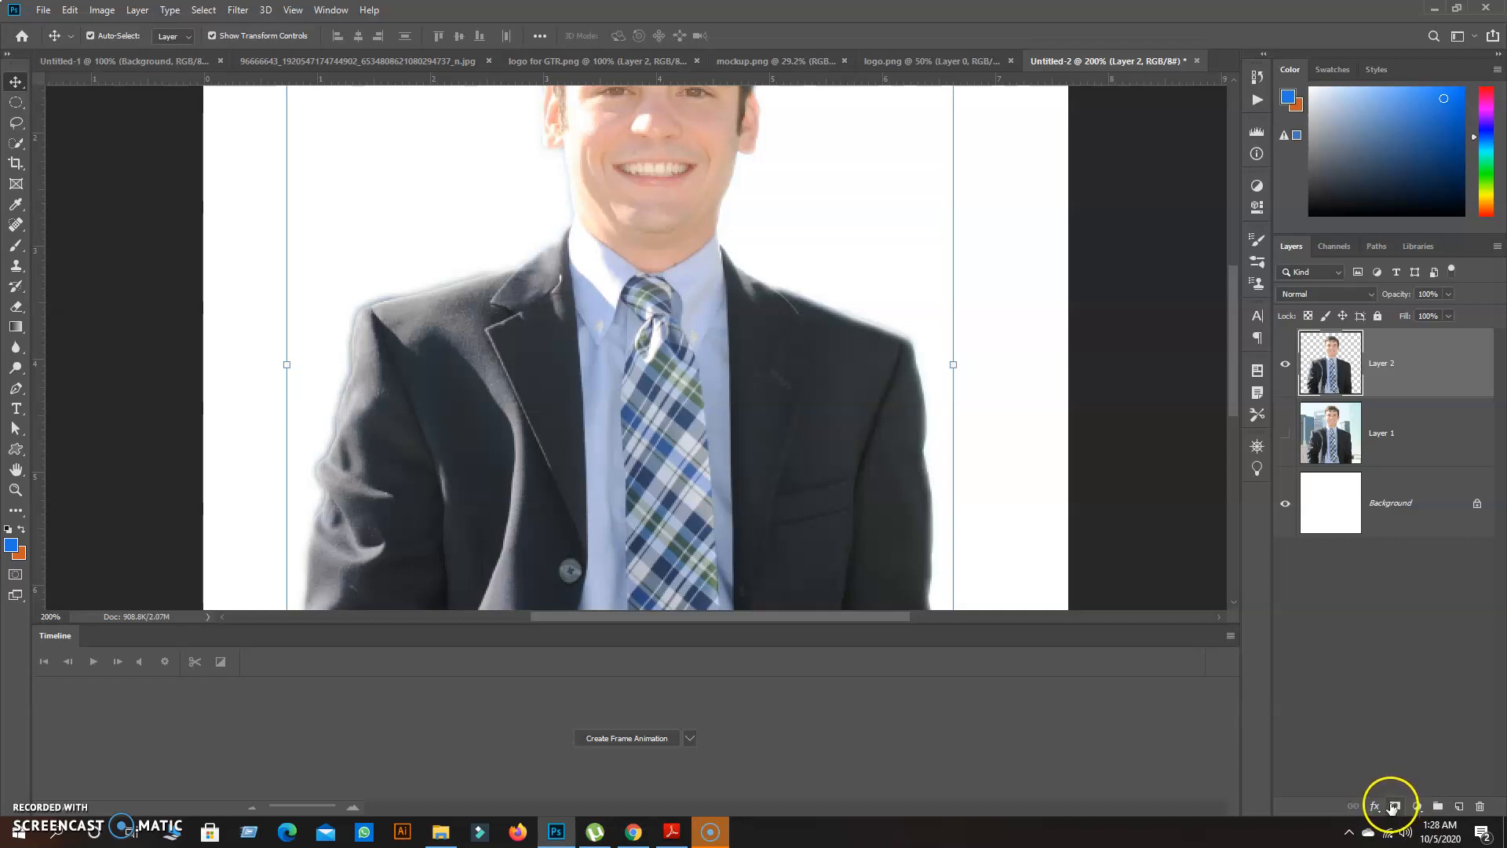
# Step: Add a single layer mask to Layer 2 and make the mask active, undoing the extra vector mask
pyautogui.click(1395, 807)
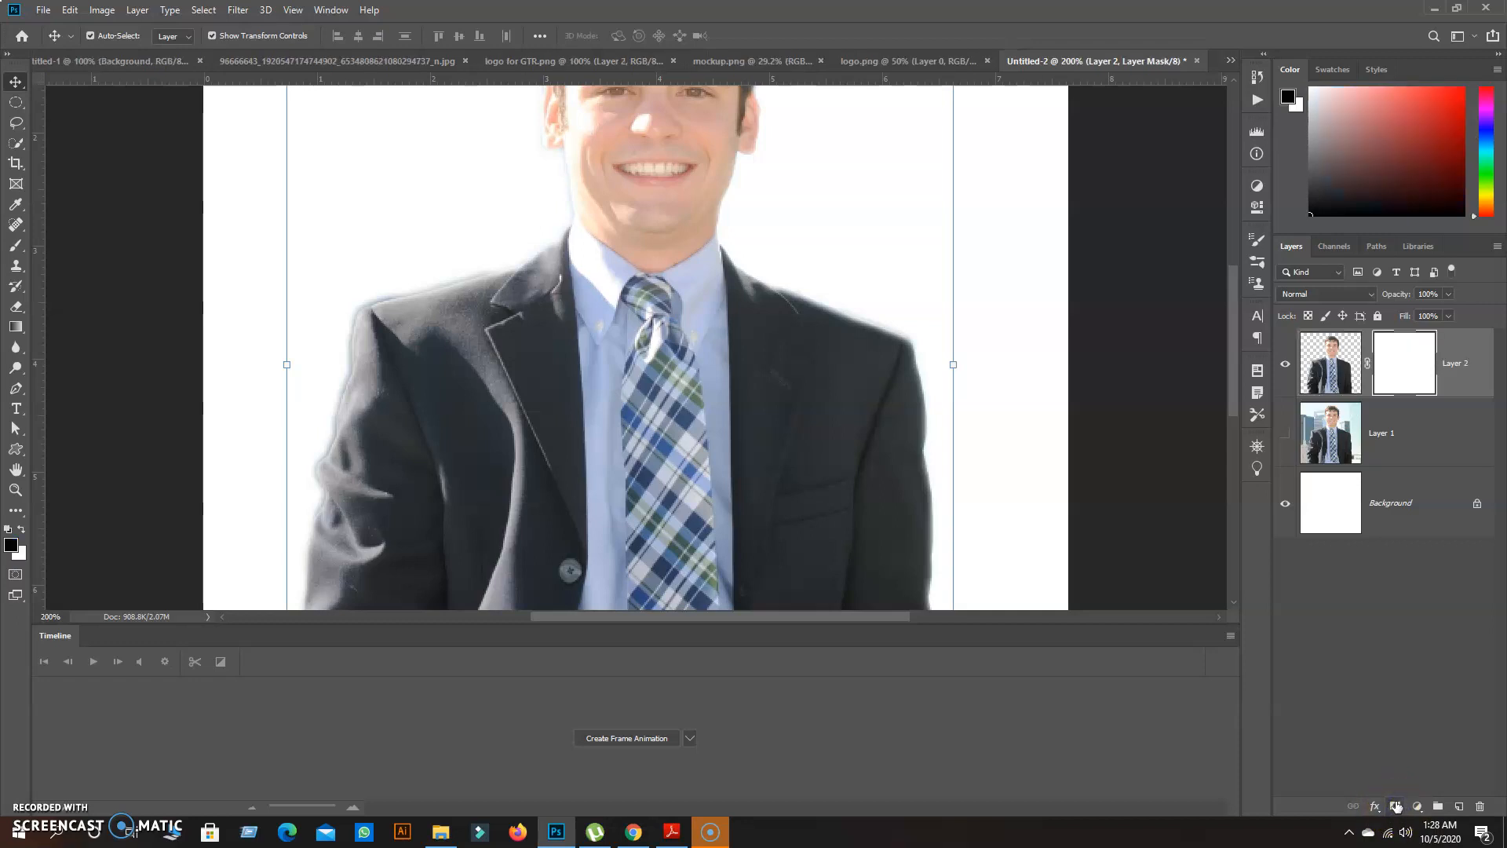
pyautogui.click(1396, 806)
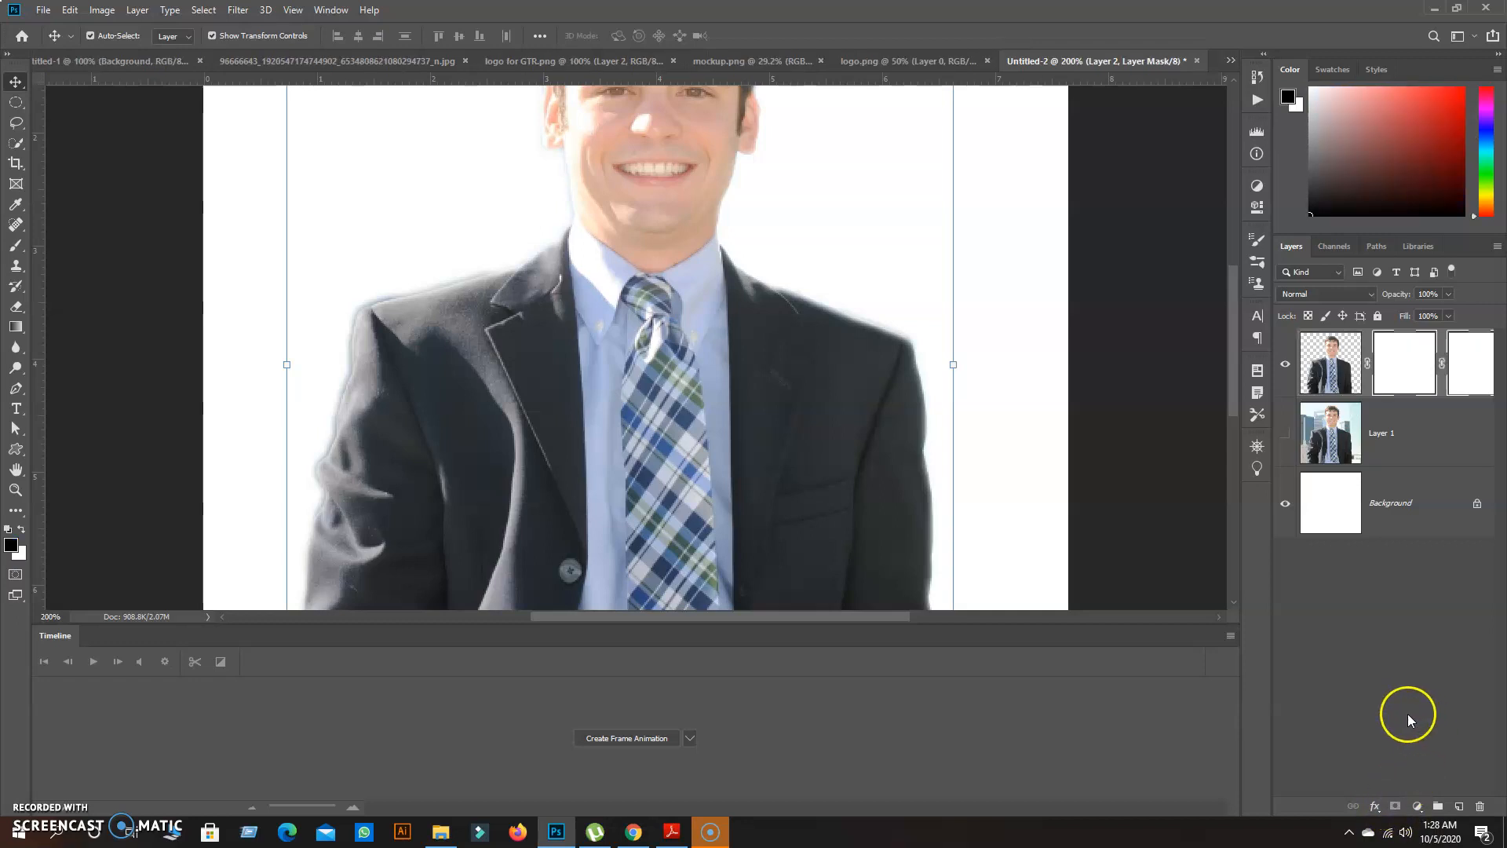
pyautogui.hotkey('ctrl', 'z')
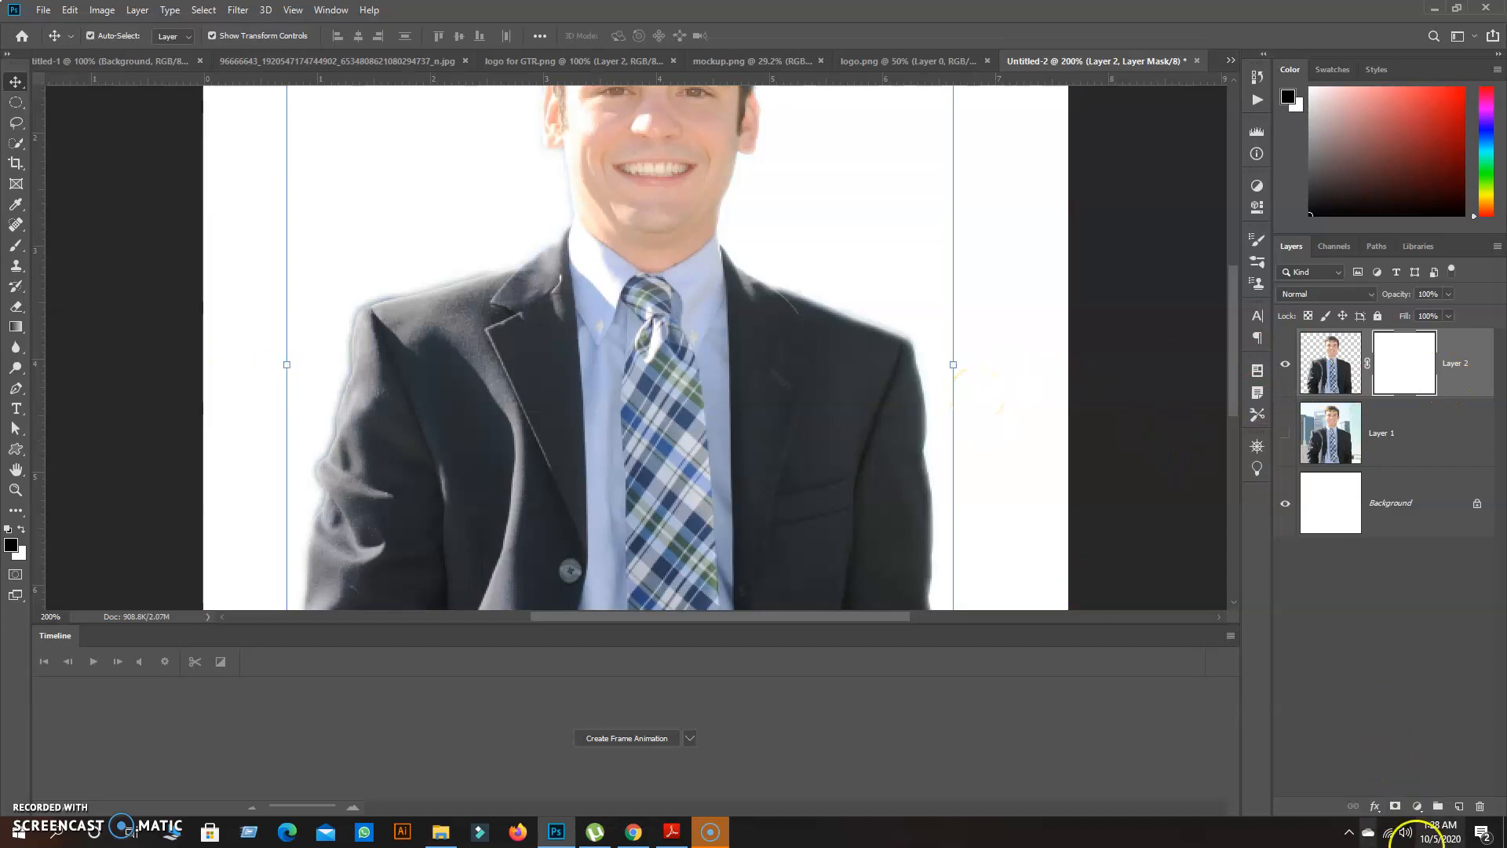
pyautogui.click(1406, 361)
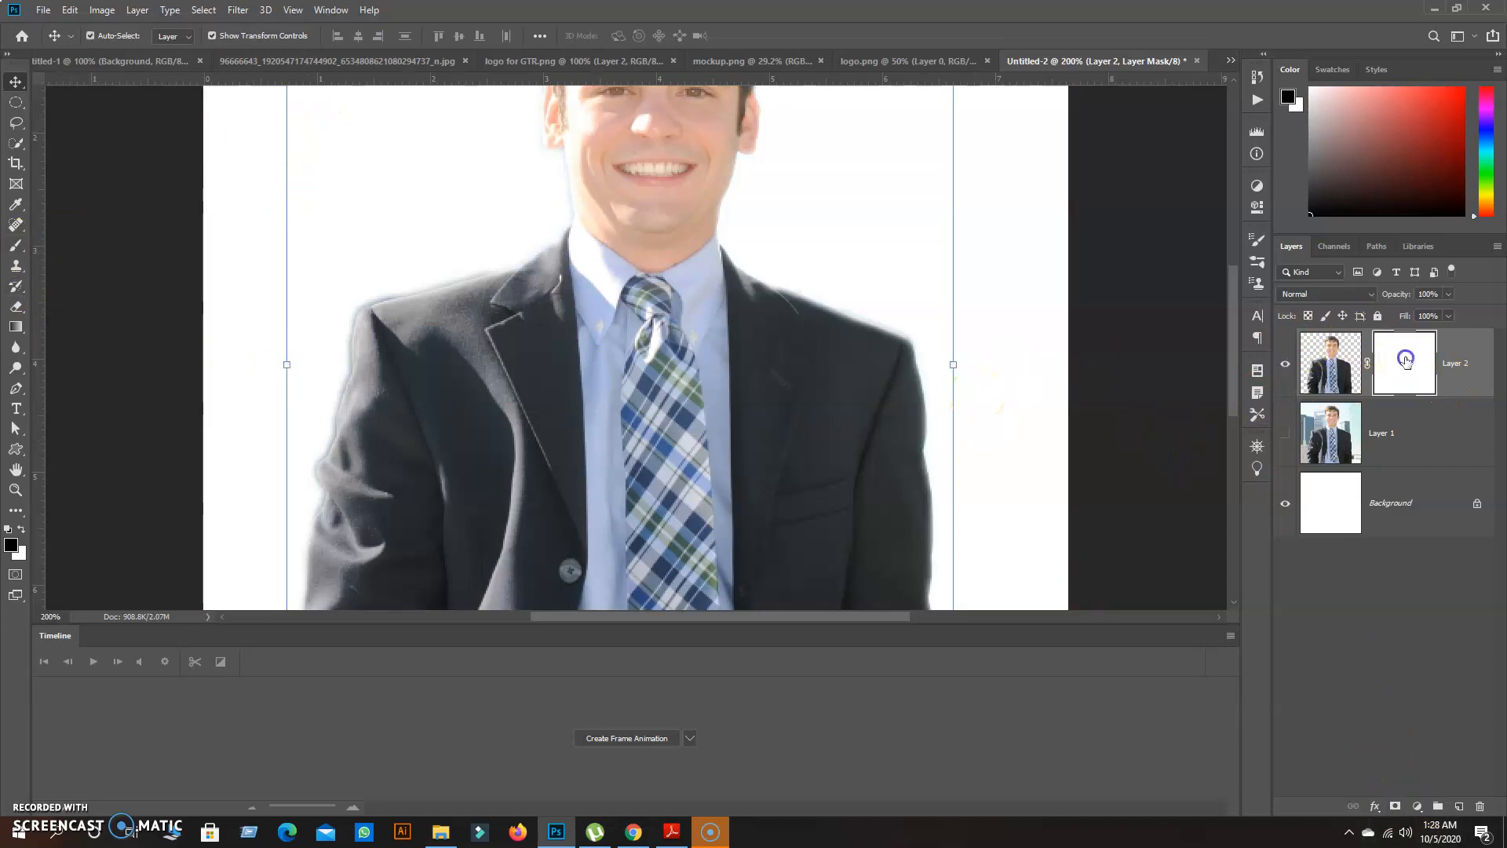
pyautogui.rightClick(1393, 362)
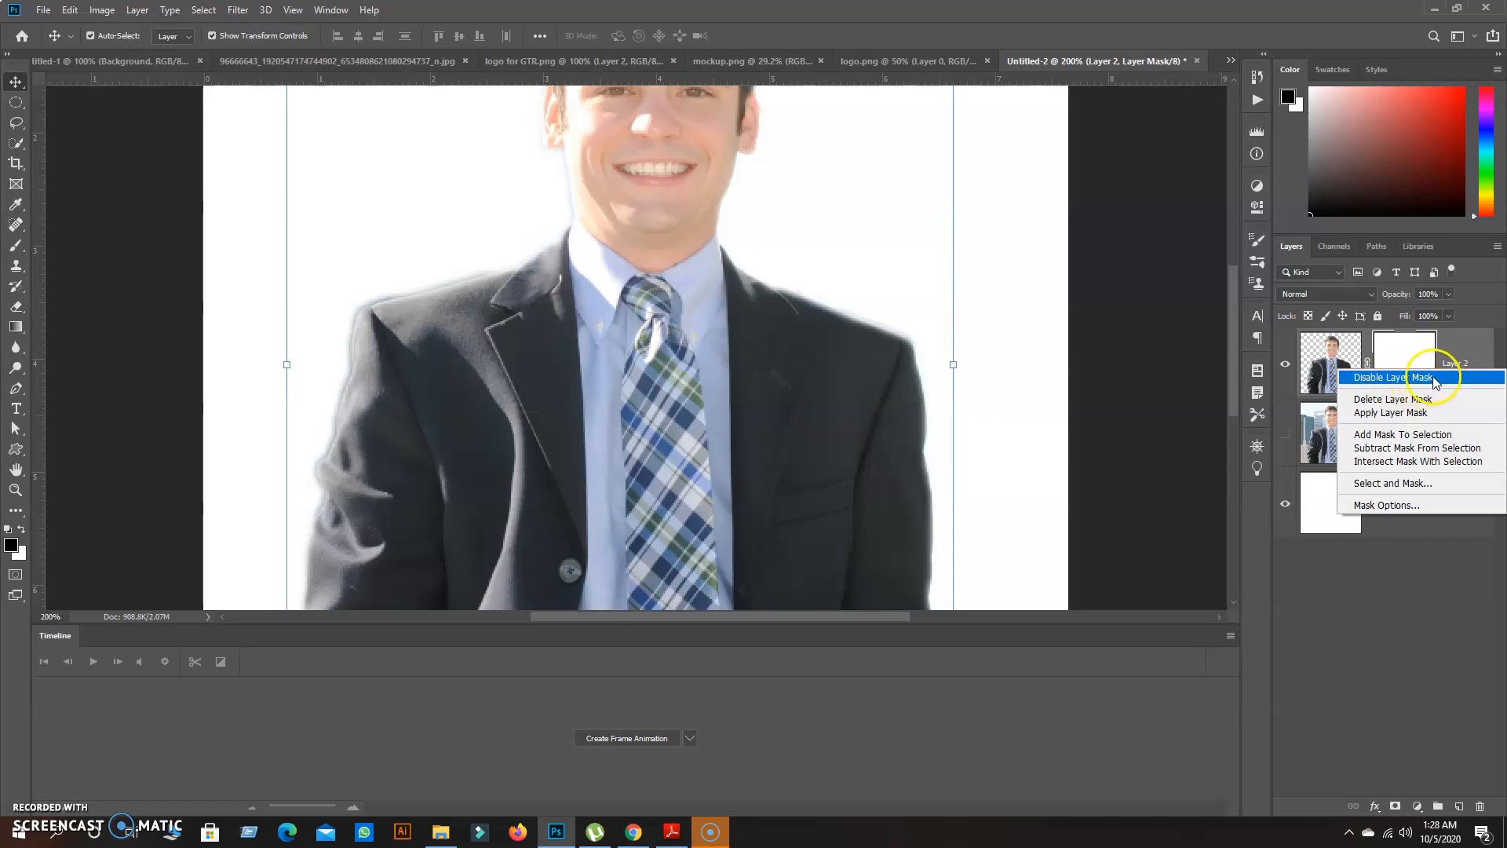
pyautogui.click(1401, 354)
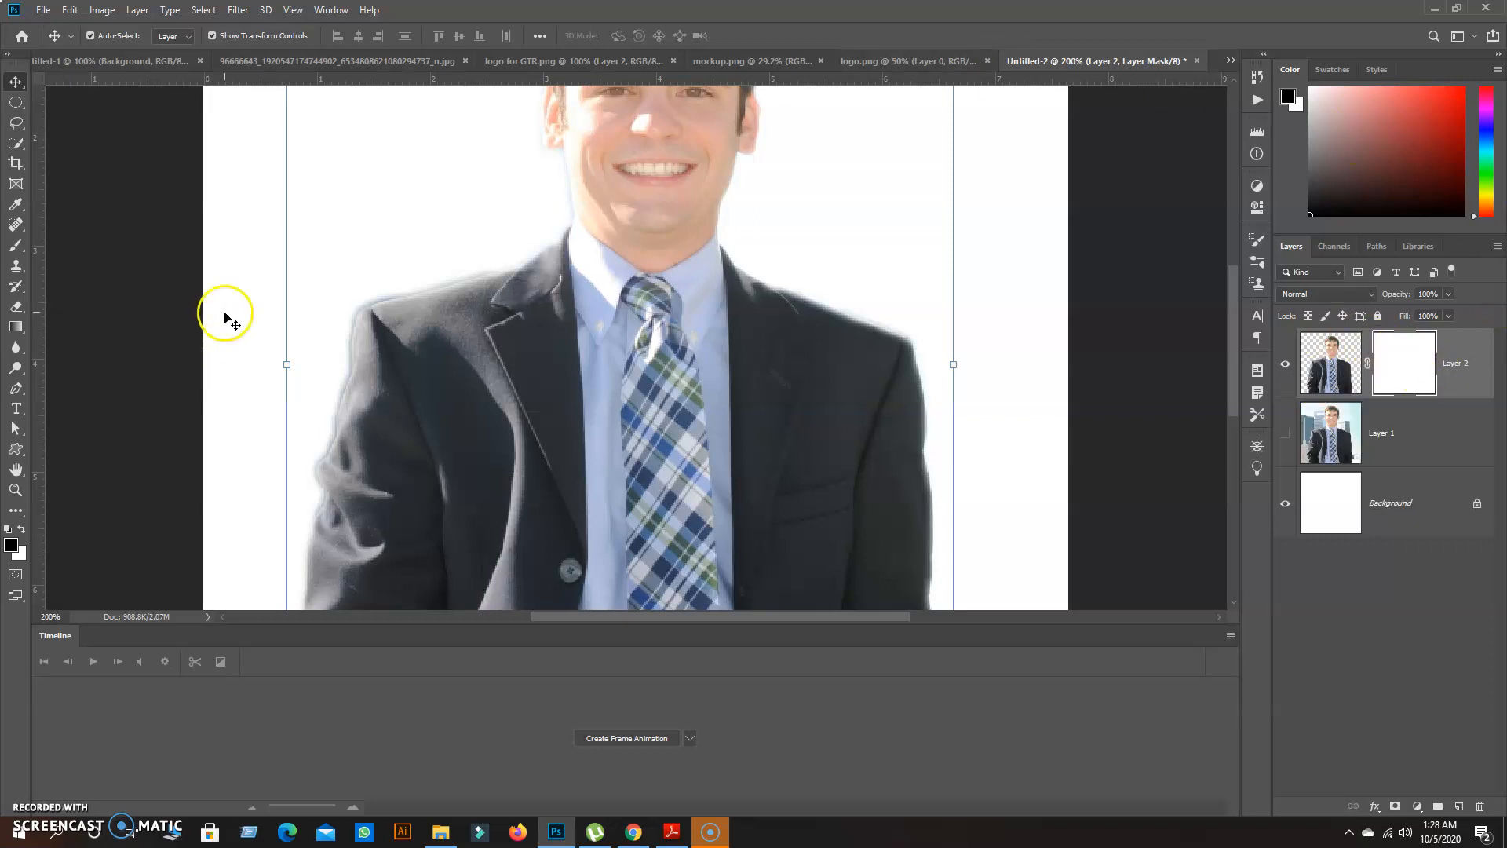
# Step: Paint black on Layer 2's mask along the left shoulder edge with a 45 px Soft Round brush at 0% hardness
pyautogui.click(10, 248)
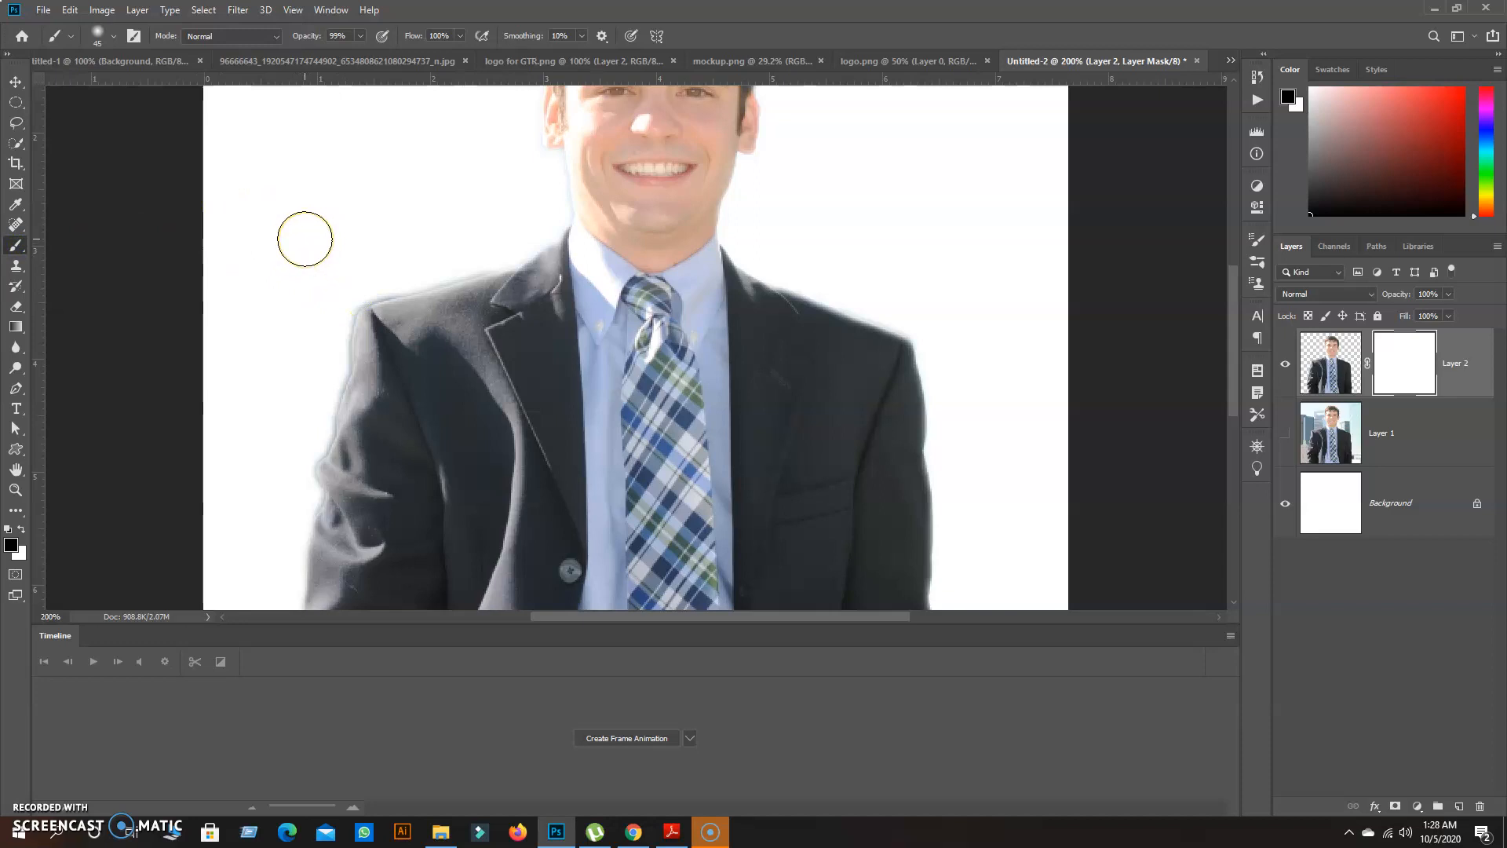
pyautogui.rightClick(305, 239)
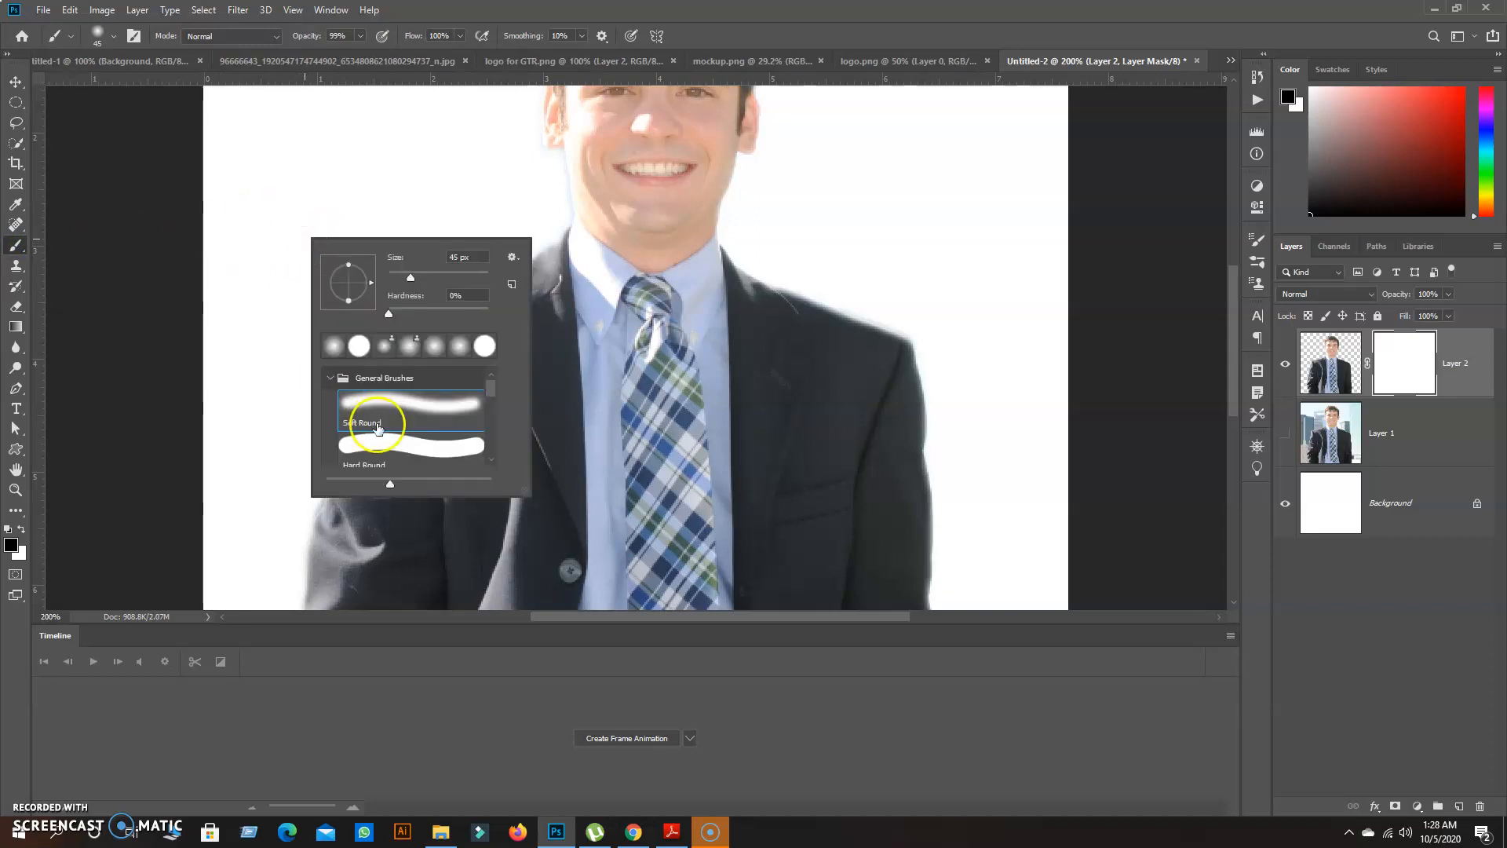
pyautogui.scroll(1, 372, 436)
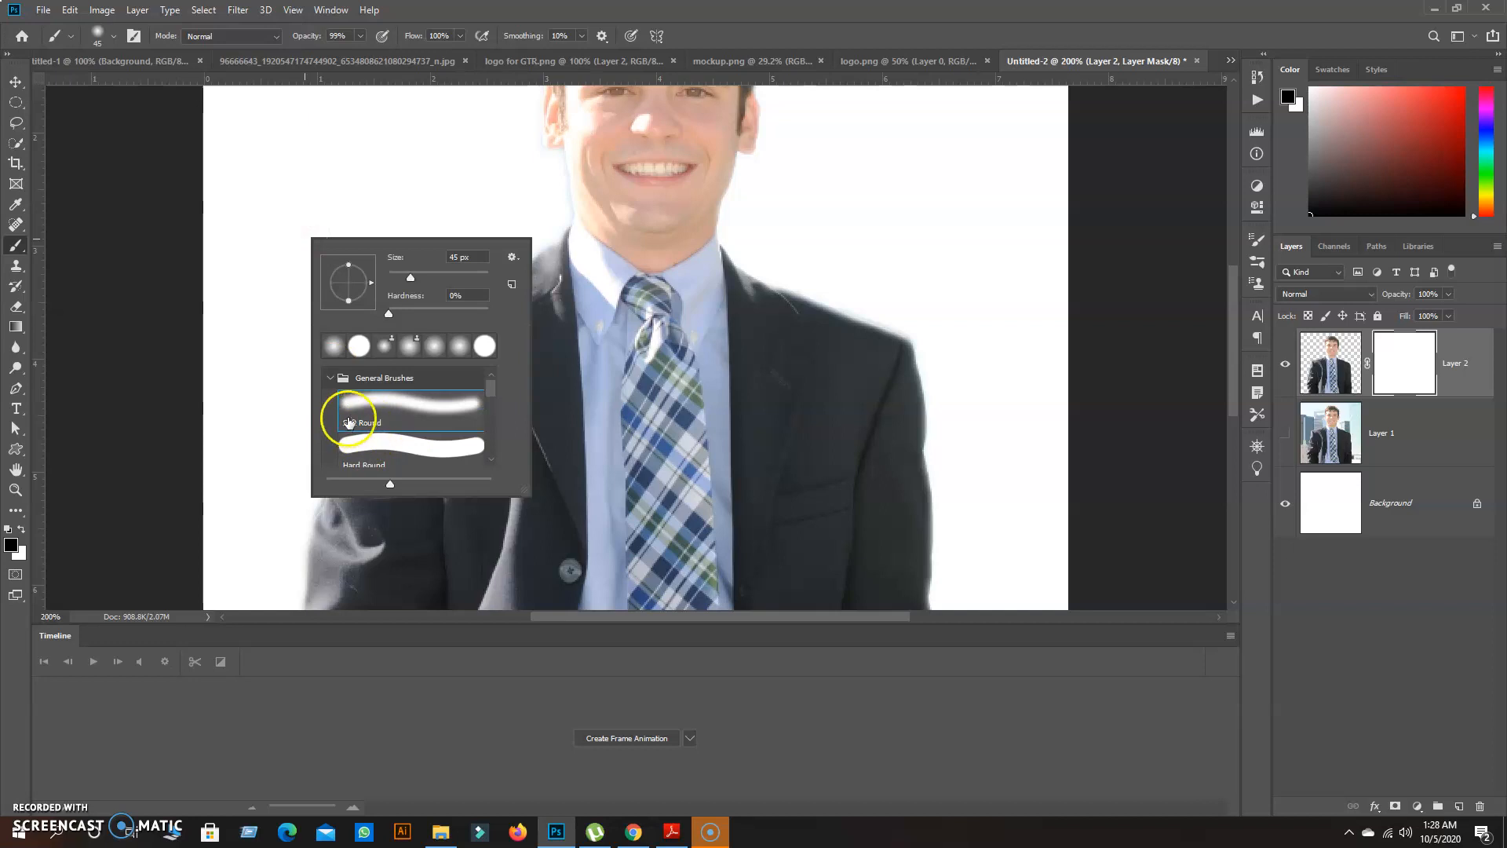
pyautogui.click(377, 400)
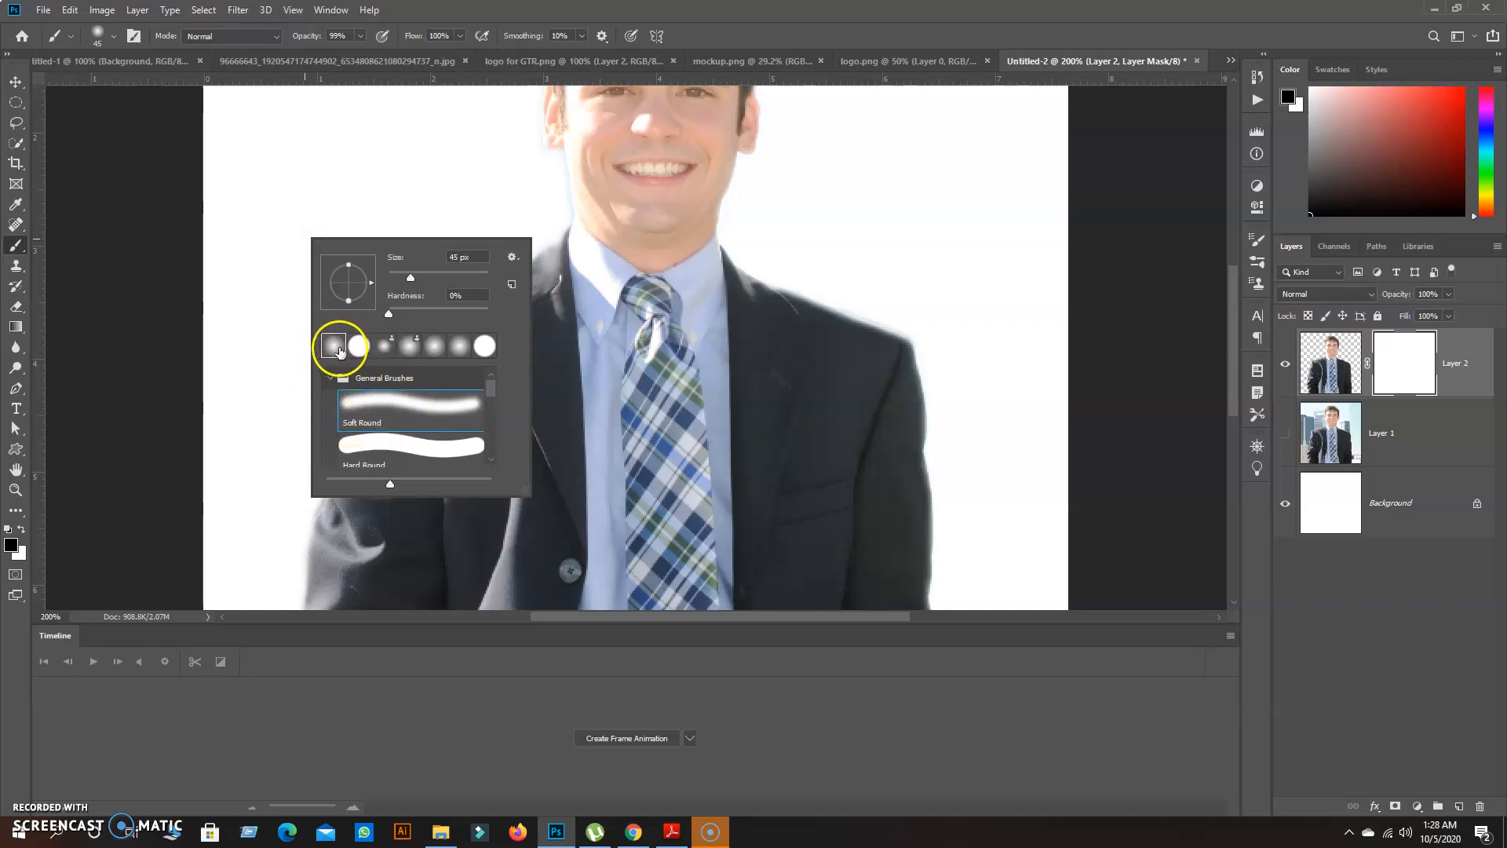
pyautogui.click(257, 274)
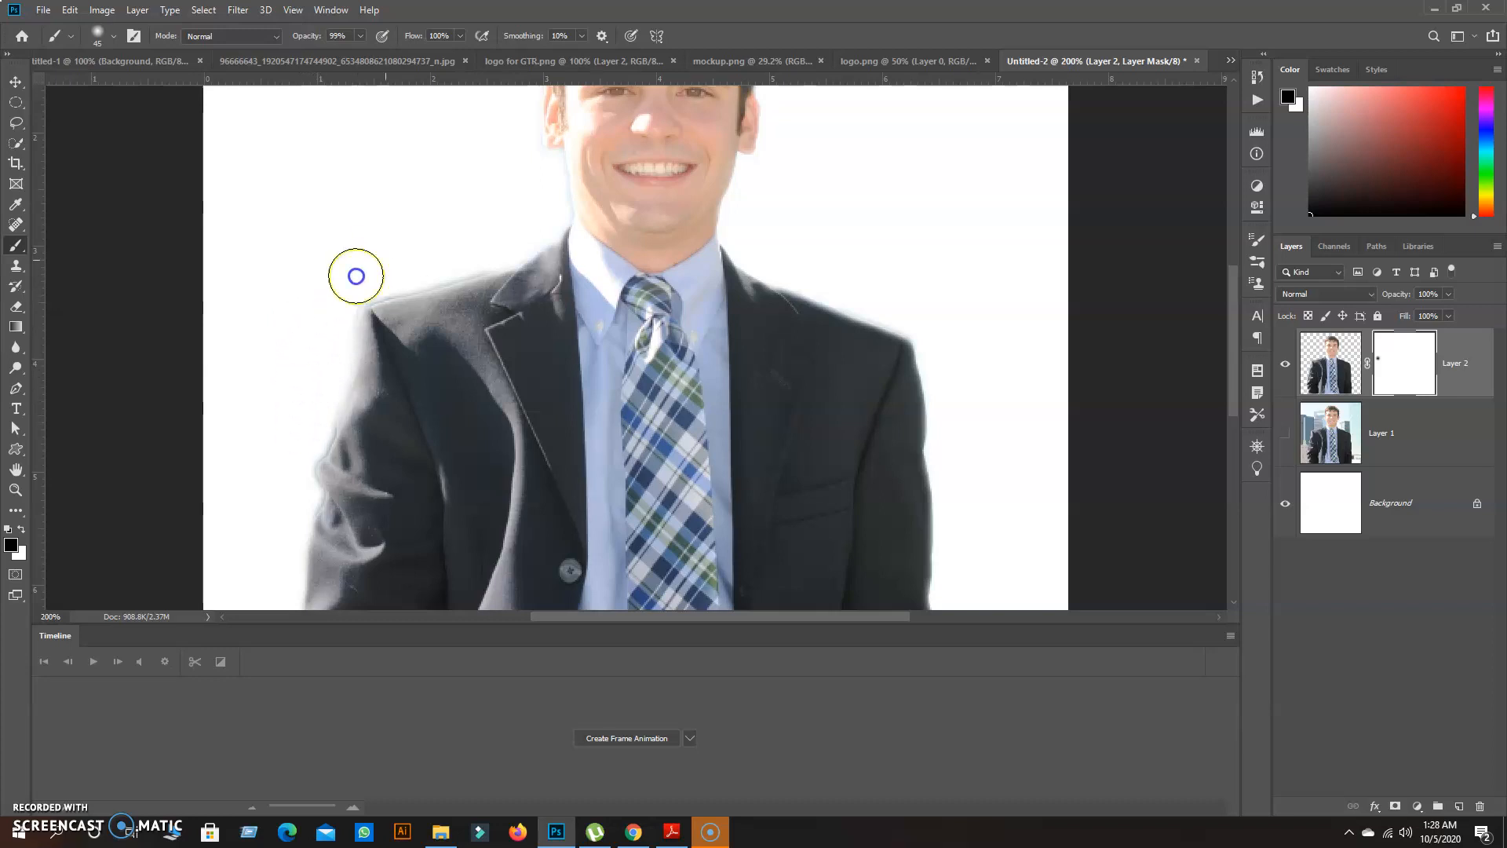
pyautogui.moveTo(368, 268)
pyautogui.mouseDown()
pyautogui.moveTo(481, 242)
pyautogui.moveTo(358, 246)
pyautogui.mouseUp()
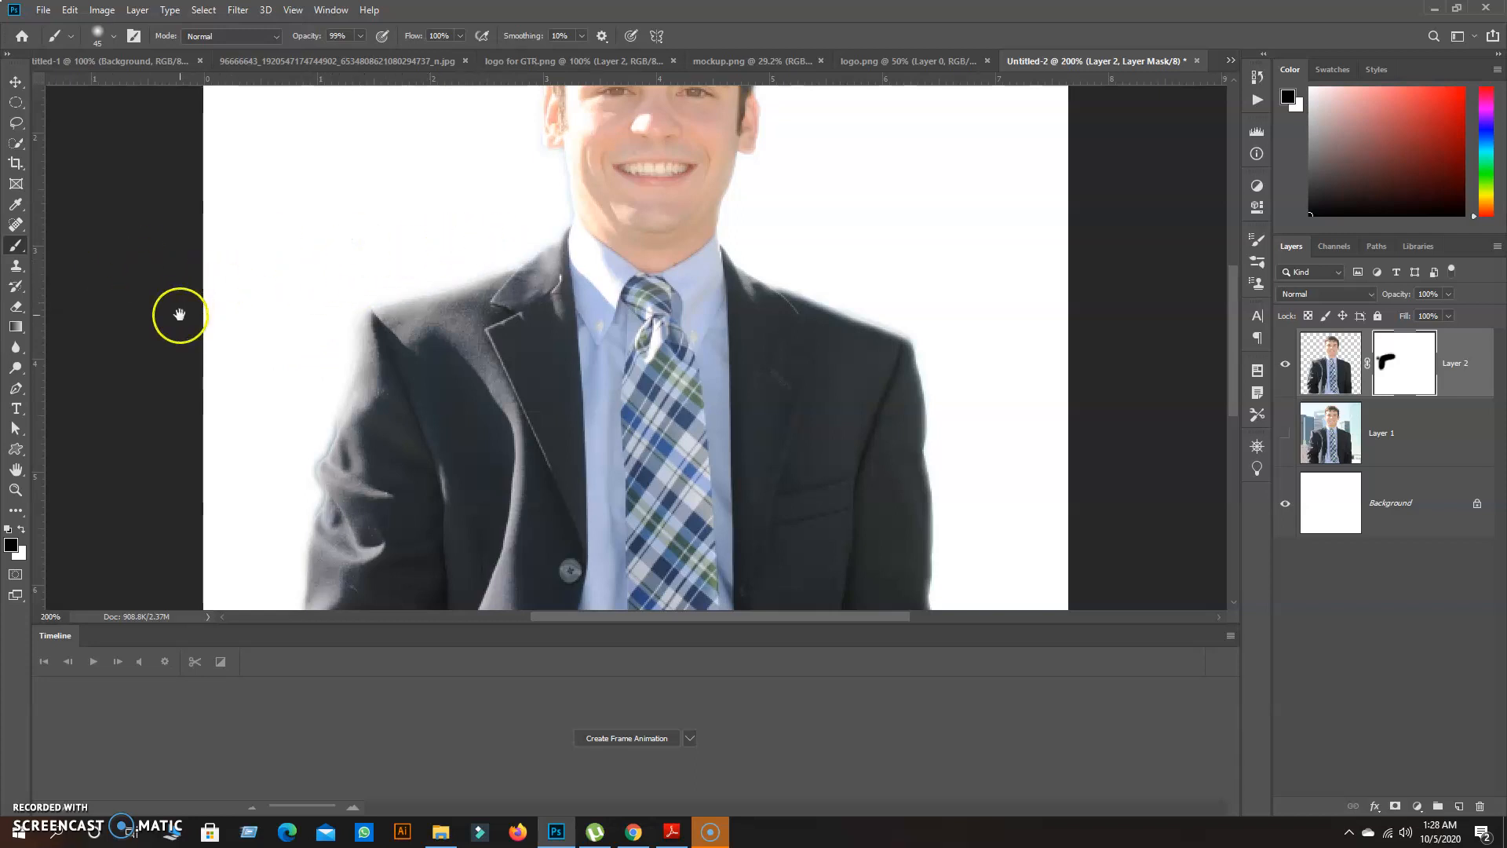
# Step: Paint black on Layer 2's mask down the outer edge of the left upper sleeve to soften it
pyautogui.moveTo(318, 396); pyautogui.dragTo(357, 280)
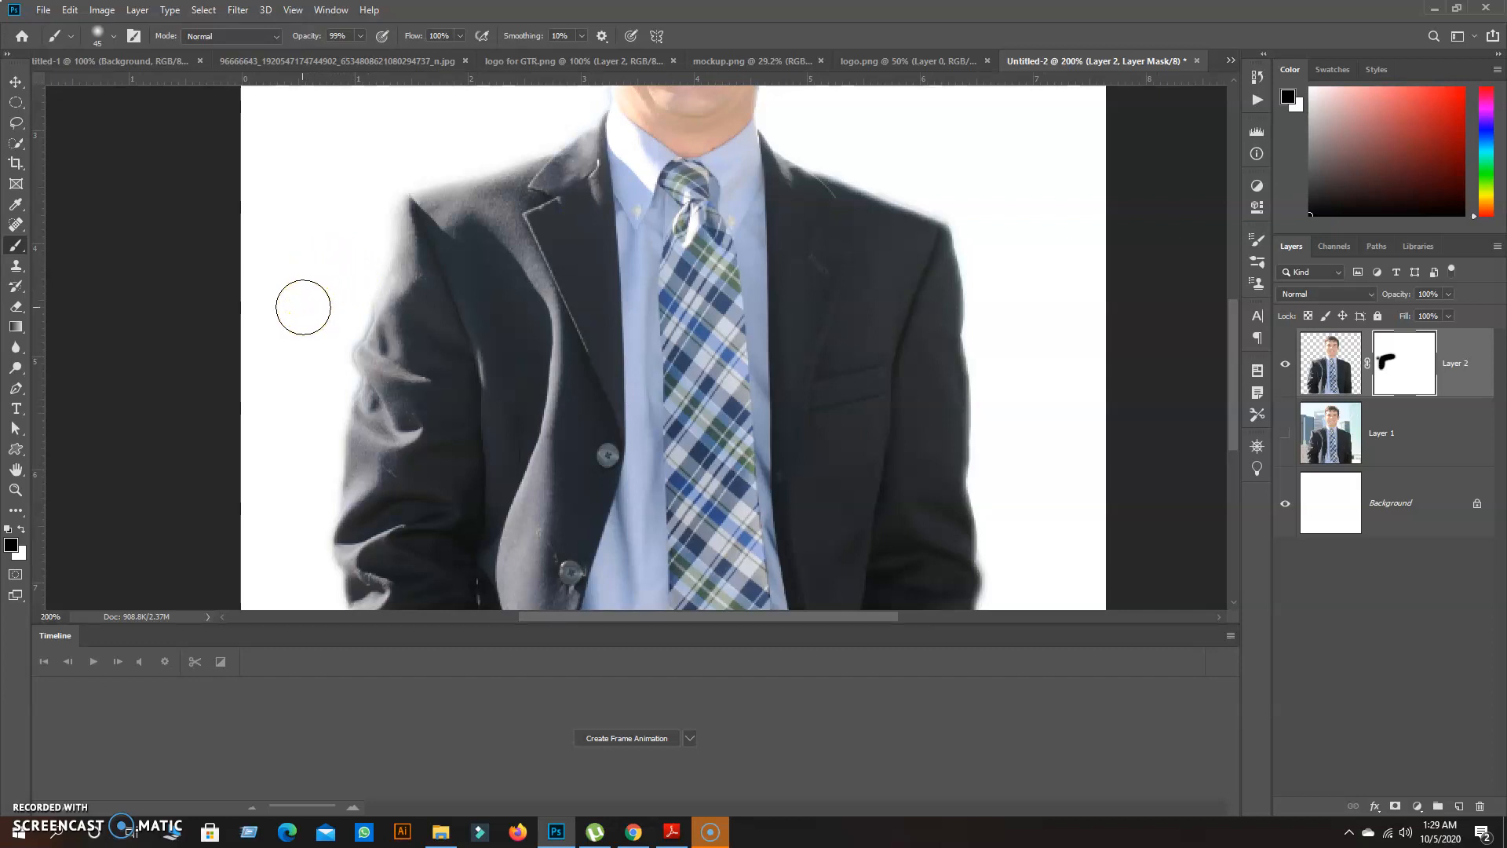
pyautogui.moveTo(339, 369); pyautogui.dragTo(369, 195)
pyautogui.moveTo(367, 363); pyautogui.dragTo(248, 440)
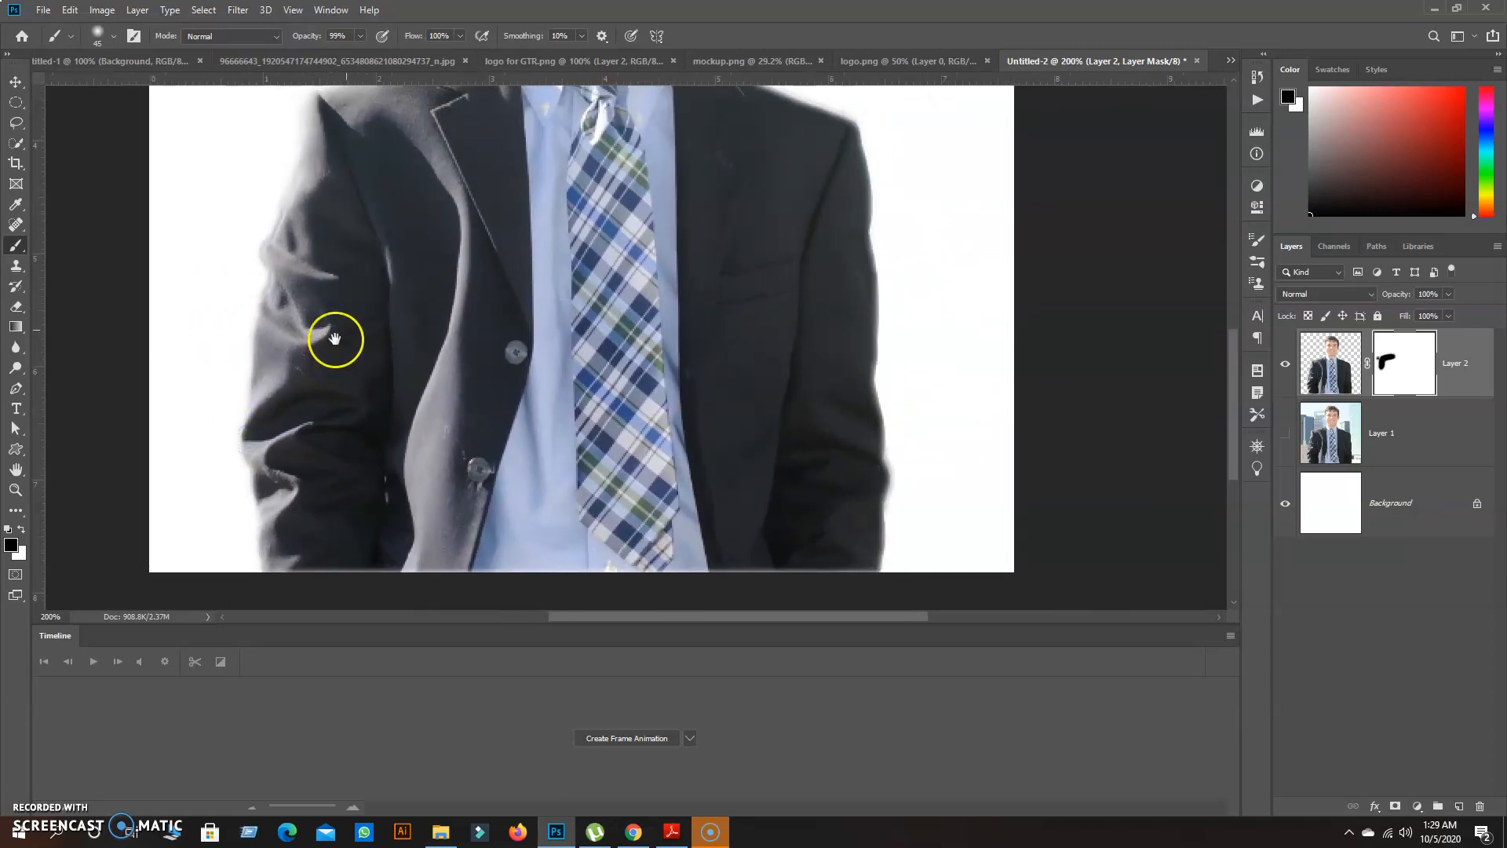
pyautogui.moveTo(432, 233); pyautogui.dragTo(541, 398)
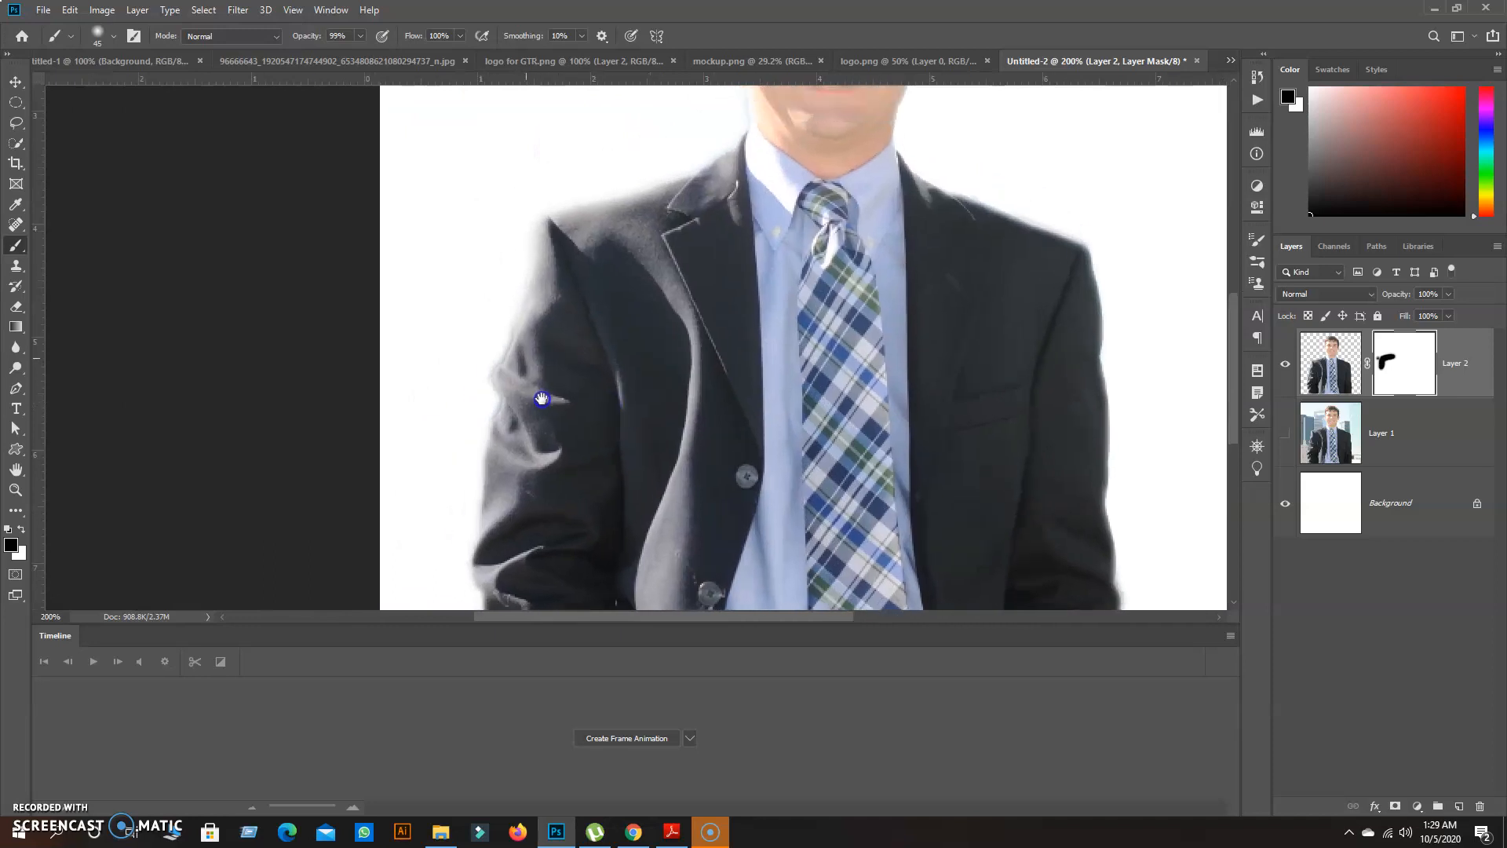
pyautogui.click(15, 489)
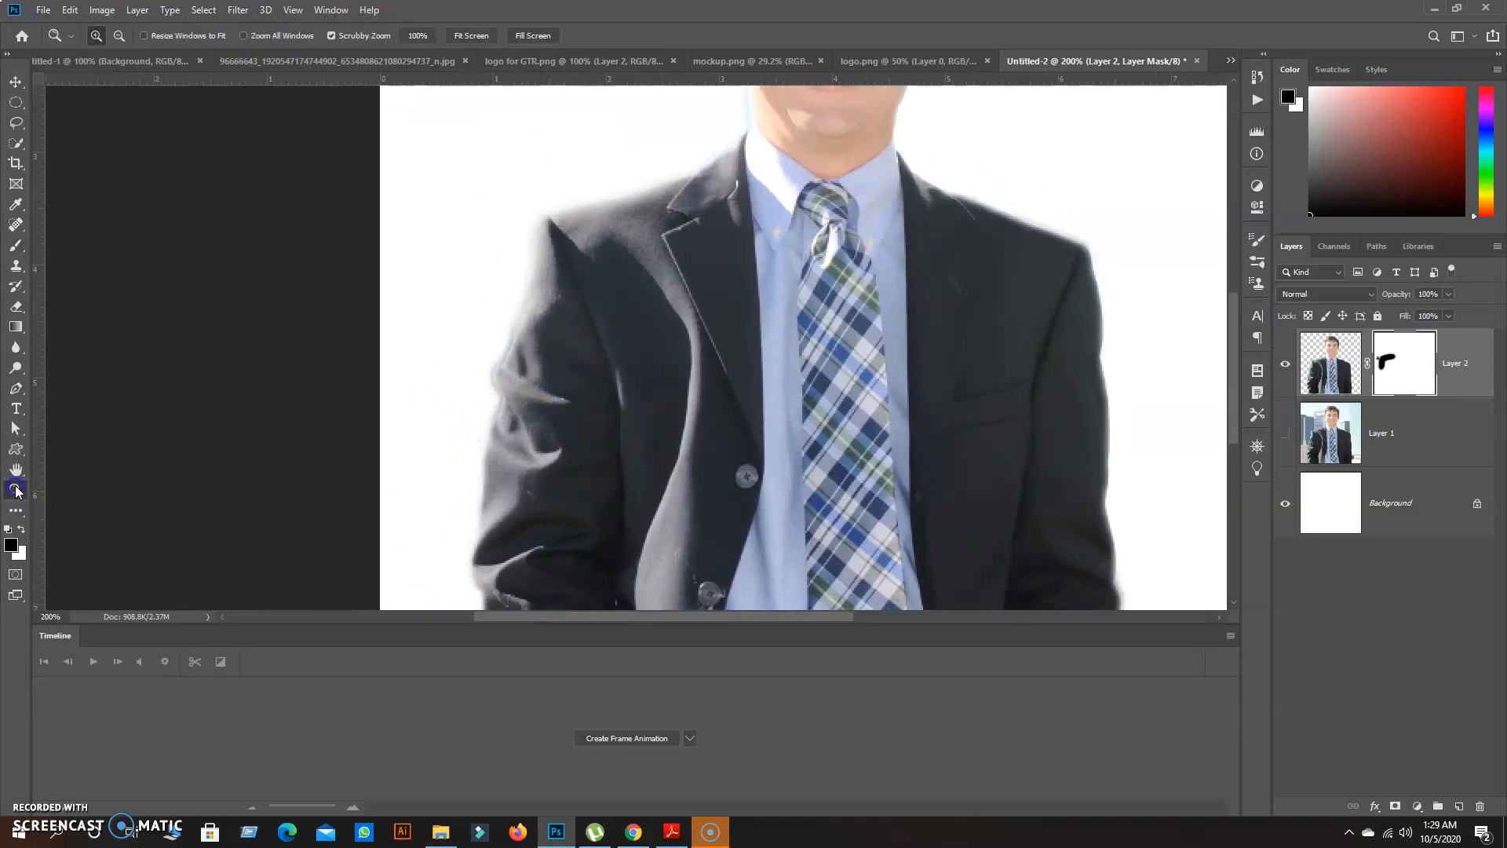
pyautogui.moveTo(446, 370); pyautogui.dragTo(492, 385)
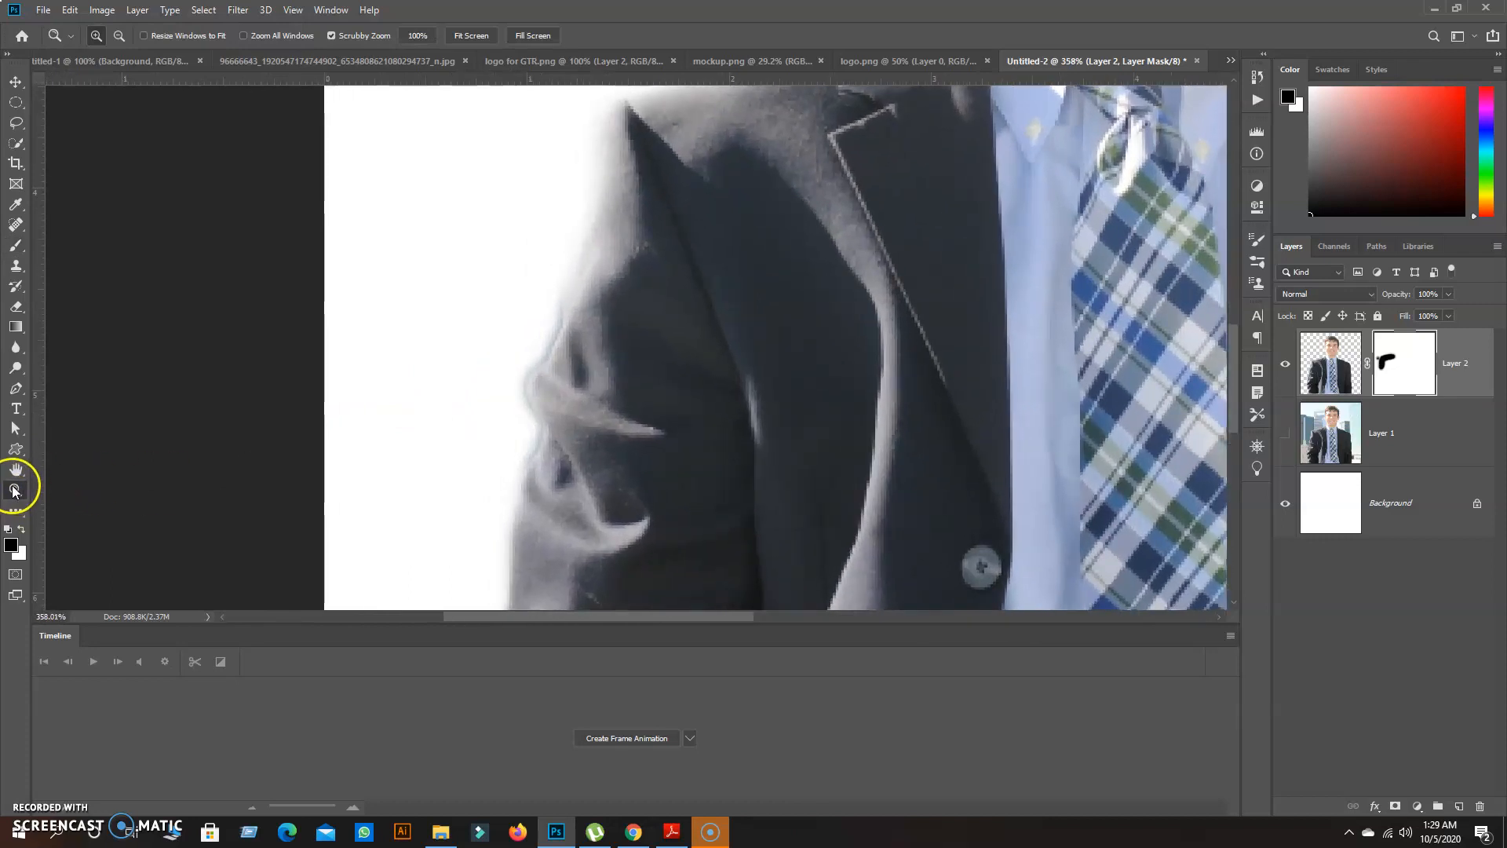
pyautogui.moveTo(495, 424)
pyautogui.mouseDown()
pyautogui.moveTo(421, 420)
pyautogui.moveTo(531, 449)
pyautogui.moveTo(444, 448)
pyautogui.moveTo(639, 424)
pyautogui.moveTo(434, 451)
pyautogui.moveTo(508, 444)
pyautogui.moveTo(482, 441)
pyautogui.mouseUp()
pyautogui.click(17, 245)
pyautogui.moveTo(498, 269)
pyautogui.mouseDown()
pyautogui.moveTo(462, 330)
pyautogui.moveTo(481, 314)
pyautogui.moveTo(478, 340)
pyautogui.moveTo(485, 296)
pyautogui.moveTo(469, 361)
pyautogui.moveTo(502, 293)
pyautogui.moveTo(413, 446)
pyautogui.moveTo(450, 356)
pyautogui.moveTo(458, 437)
pyautogui.moveTo(468, 424)
pyautogui.moveTo(455, 438)
pyautogui.moveTo(482, 437)
pyautogui.moveTo(437, 437)
pyautogui.mouseUp()
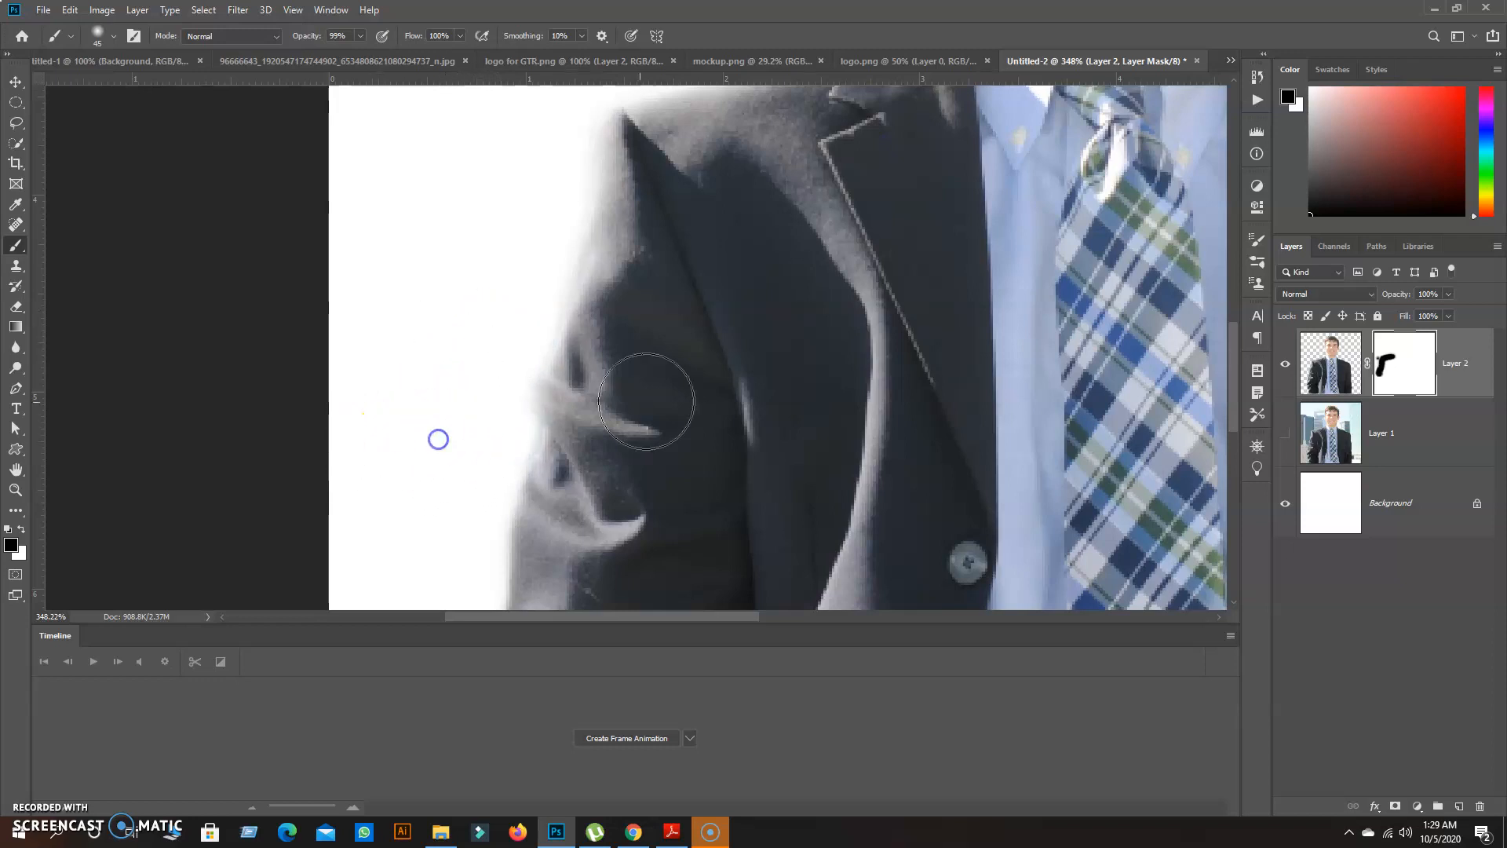
# Step: Extend the black mask painting on Layer 2 from the left shoulder up beside the neck and face
pyautogui.scroll(-4, 721, 384)
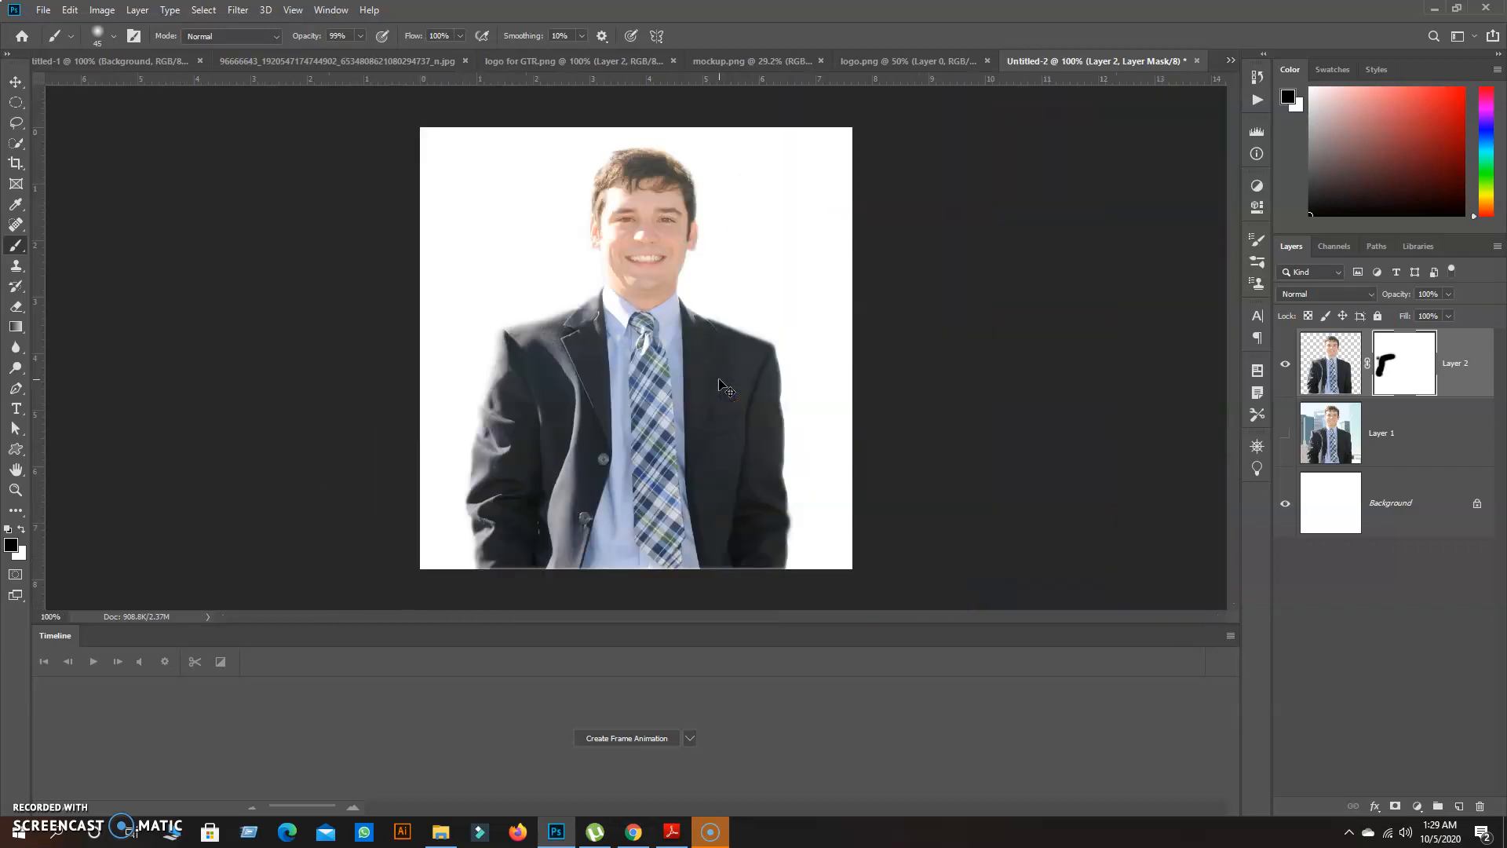
pyautogui.moveTo(528, 387)
pyautogui.mouseDown()
pyautogui.moveTo(596, 303)
pyautogui.moveTo(552, 335)
pyautogui.moveTo(543, 323)
pyautogui.moveTo(475, 353)
pyautogui.moveTo(477, 329)
pyautogui.moveTo(426, 402)
pyautogui.moveTo(453, 423)
pyautogui.mouseUp()
pyautogui.scroll(3, 464, 419)
pyautogui.moveTo(498, 293)
pyautogui.mouseDown()
pyautogui.moveTo(464, 518)
pyautogui.moveTo(477, 488)
pyautogui.moveTo(478, 506)
pyautogui.mouseUp()
pyautogui.moveTo(418, 435)
pyautogui.mouseDown()
pyautogui.moveTo(450, 416)
pyautogui.moveTo(454, 383)
pyautogui.moveTo(449, 349)
pyautogui.moveTo(453, 395)
pyautogui.moveTo(408, 320)
pyautogui.moveTo(397, 217)
pyautogui.mouseUp()
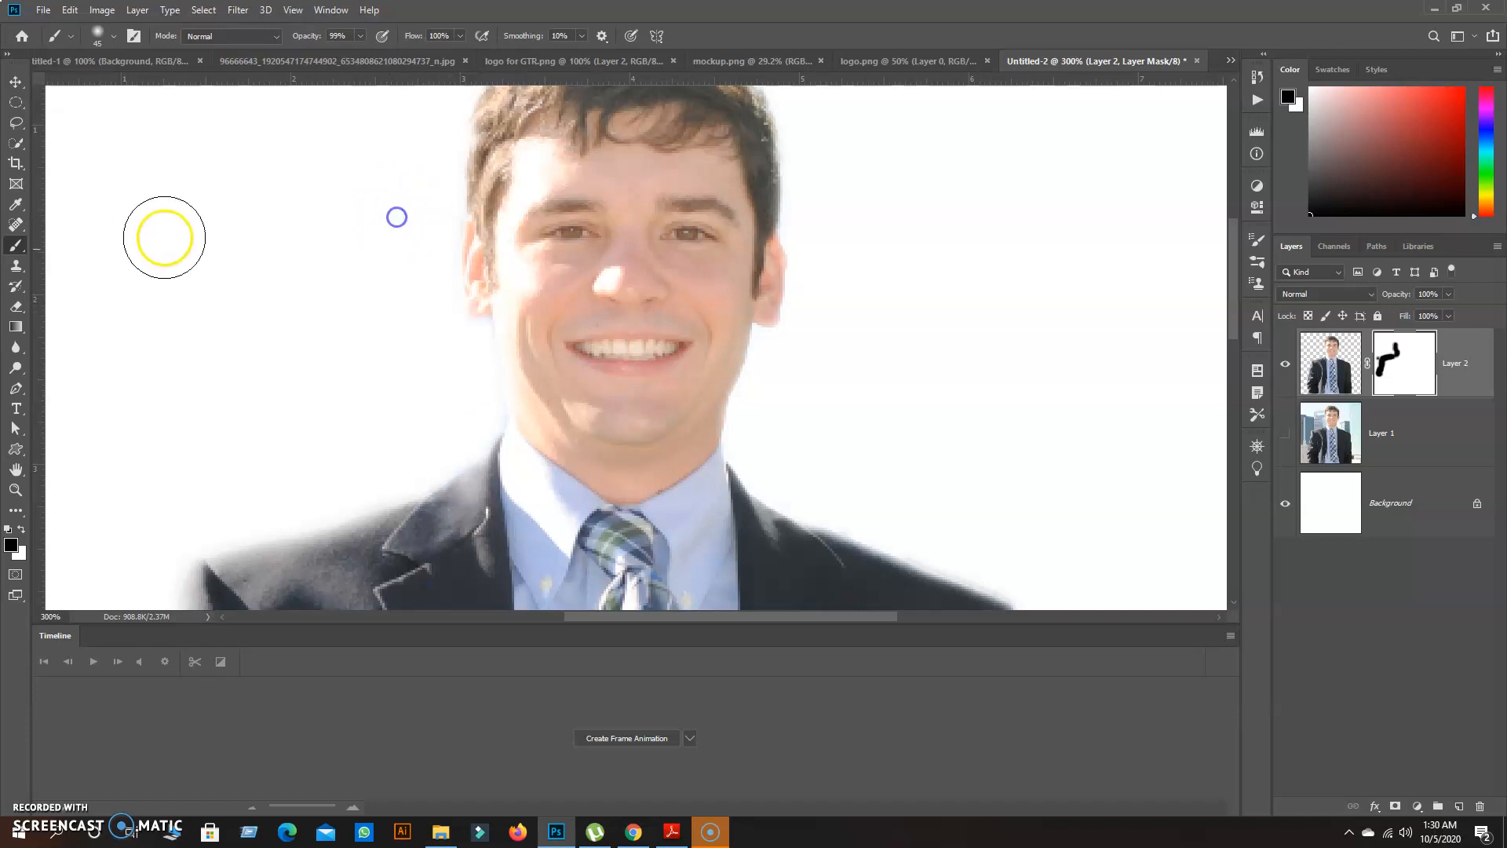
# Step: Show the masked cutout at 100%, select the Background layer, and leave the Move tool active
pyautogui.click(16, 81)
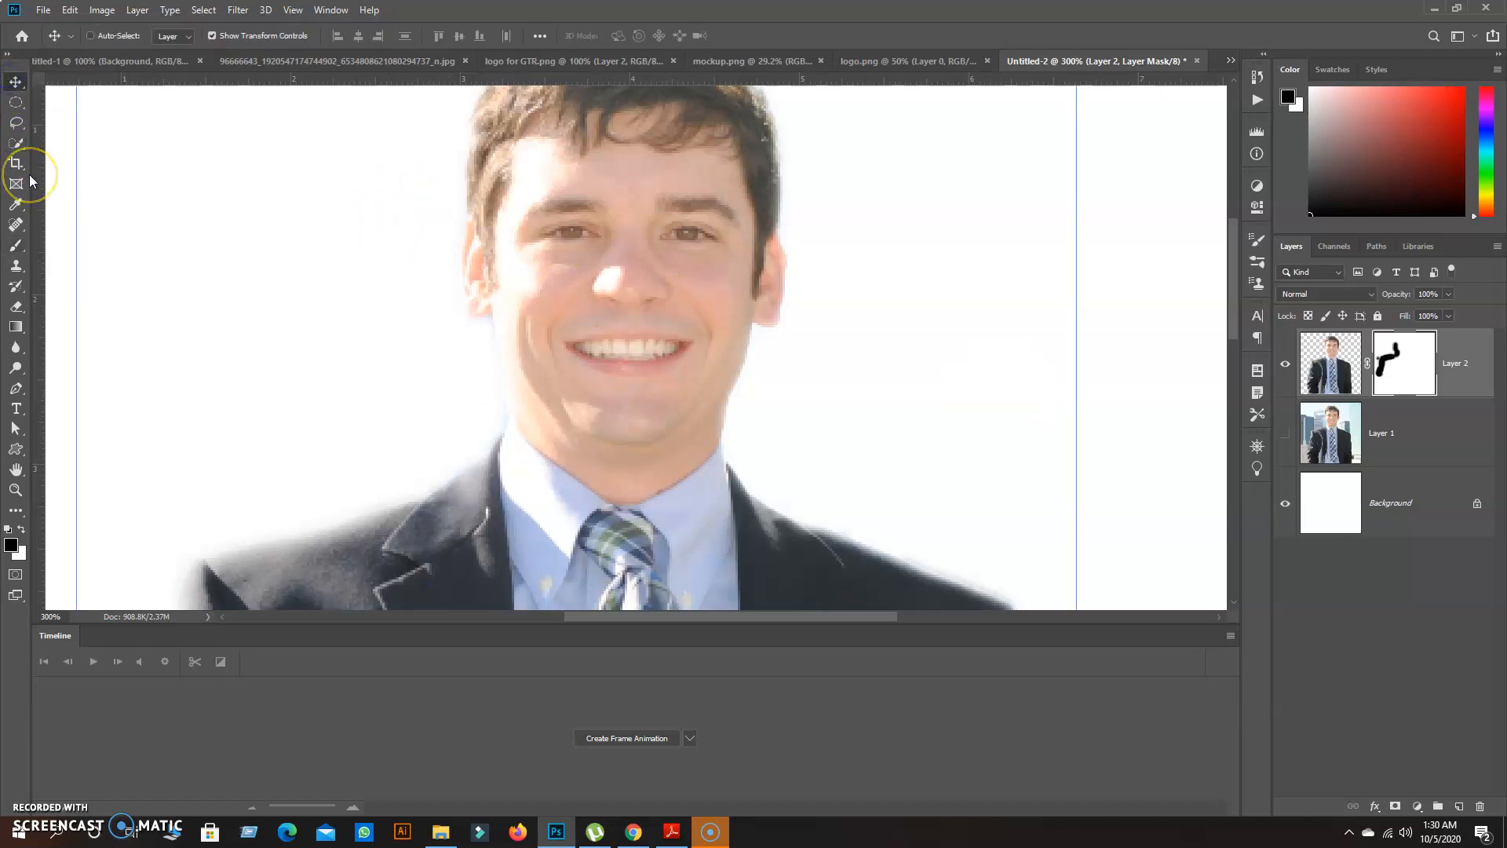
pyautogui.hotkey('ctrl', '1')
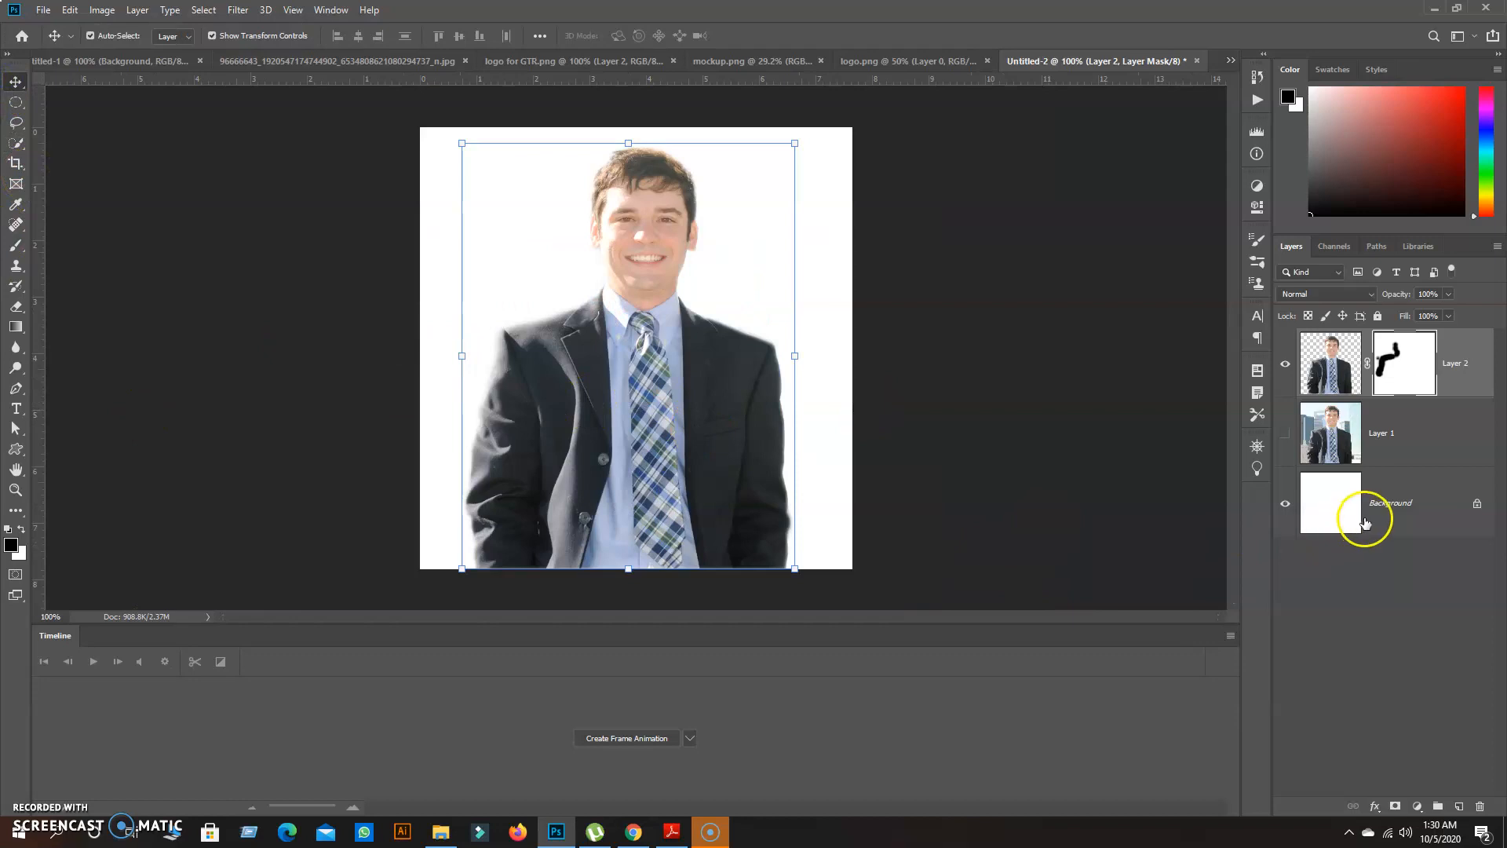
pyautogui.click(1364, 521)
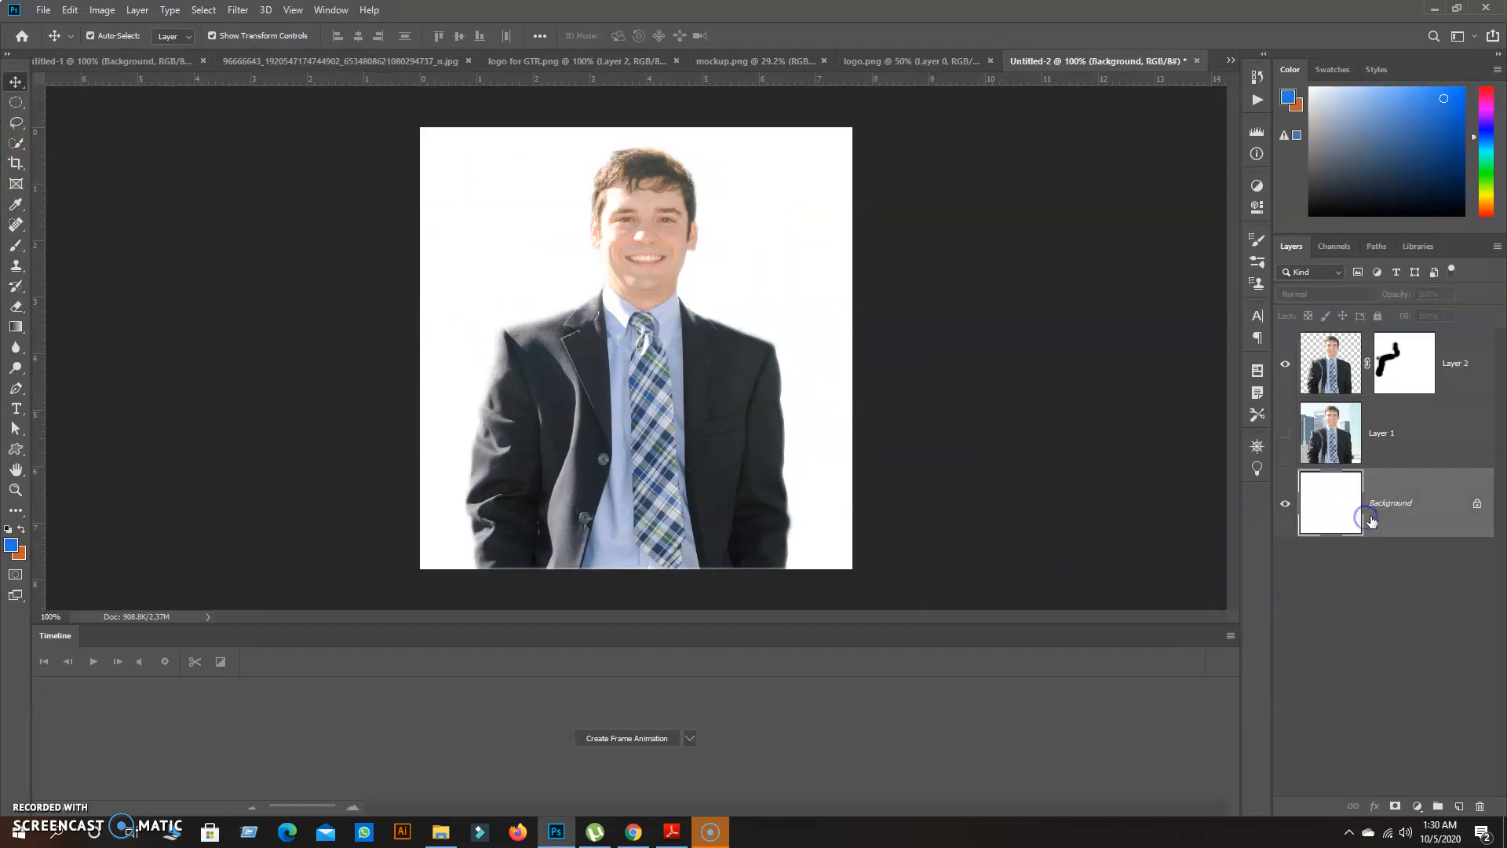
pyautogui.click(15, 144)
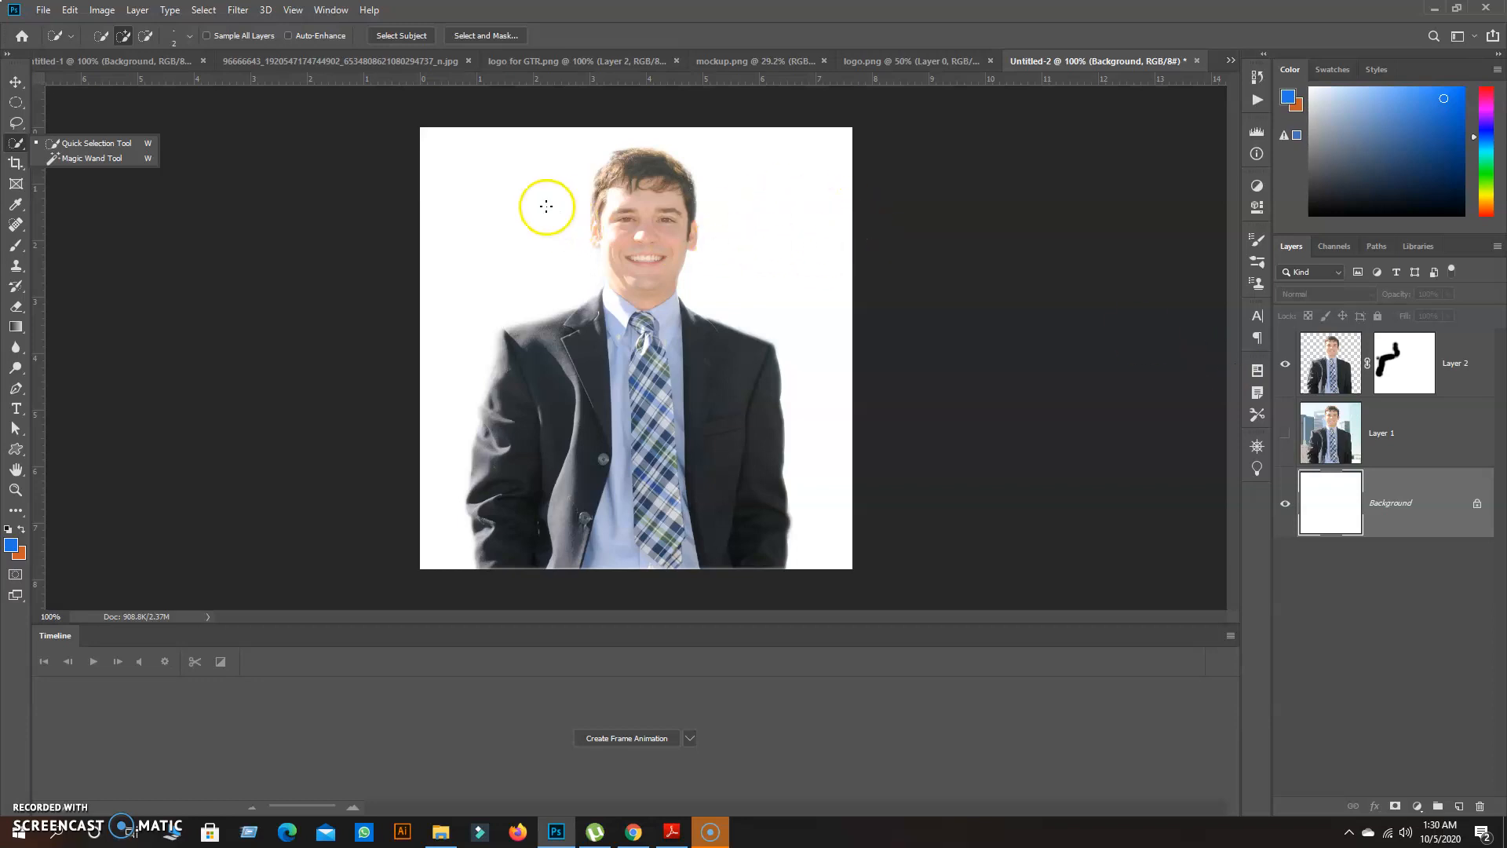
pyautogui.click(15, 81)
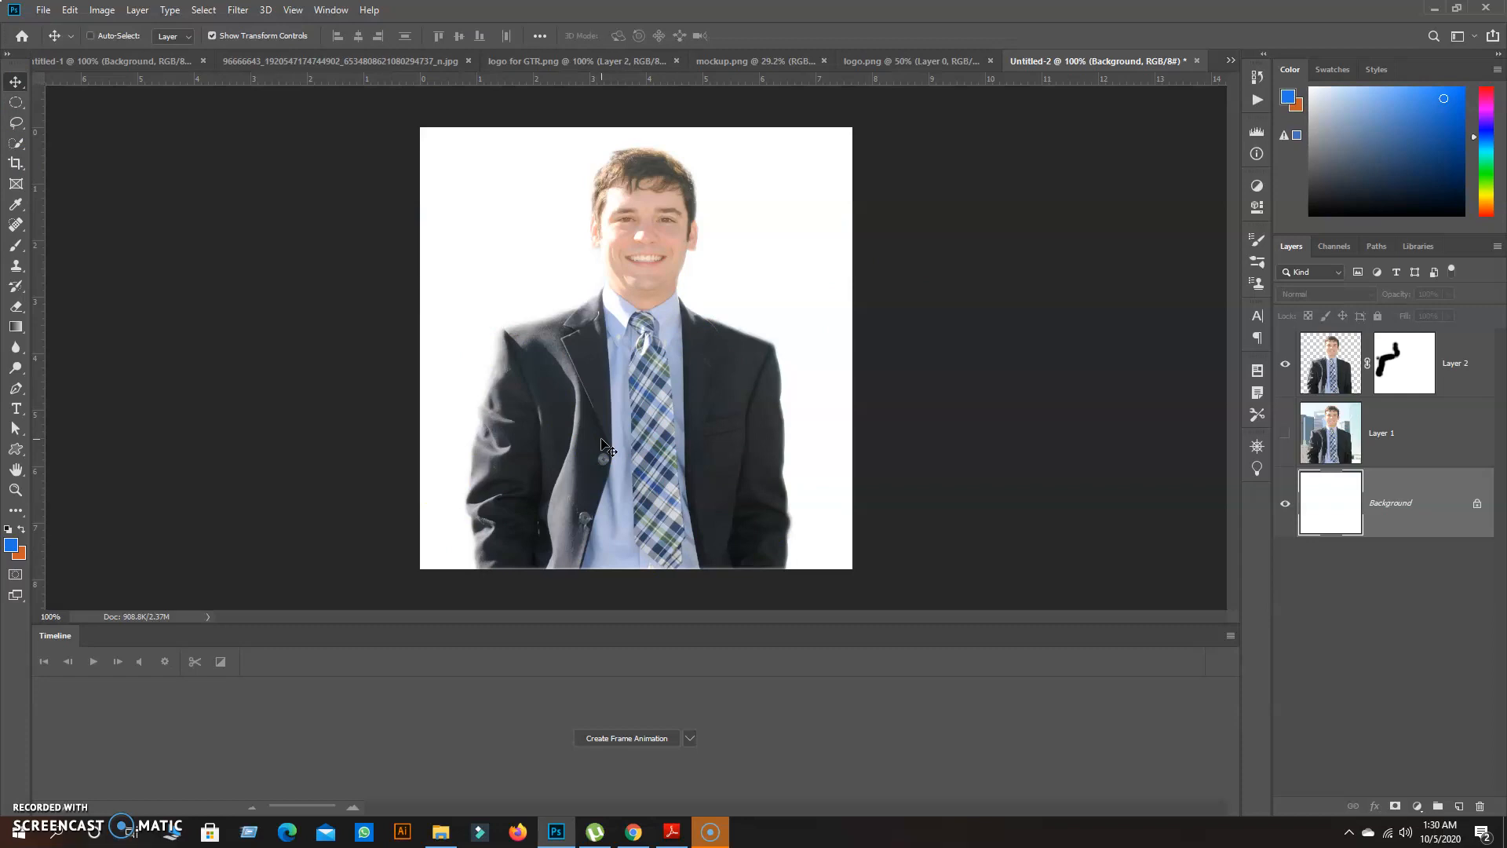
# Step: Open mockup new.png from the client's folder under Fiverr and enlarge it to inspect the email template
pyautogui.hotkey('ctrl', 'o')
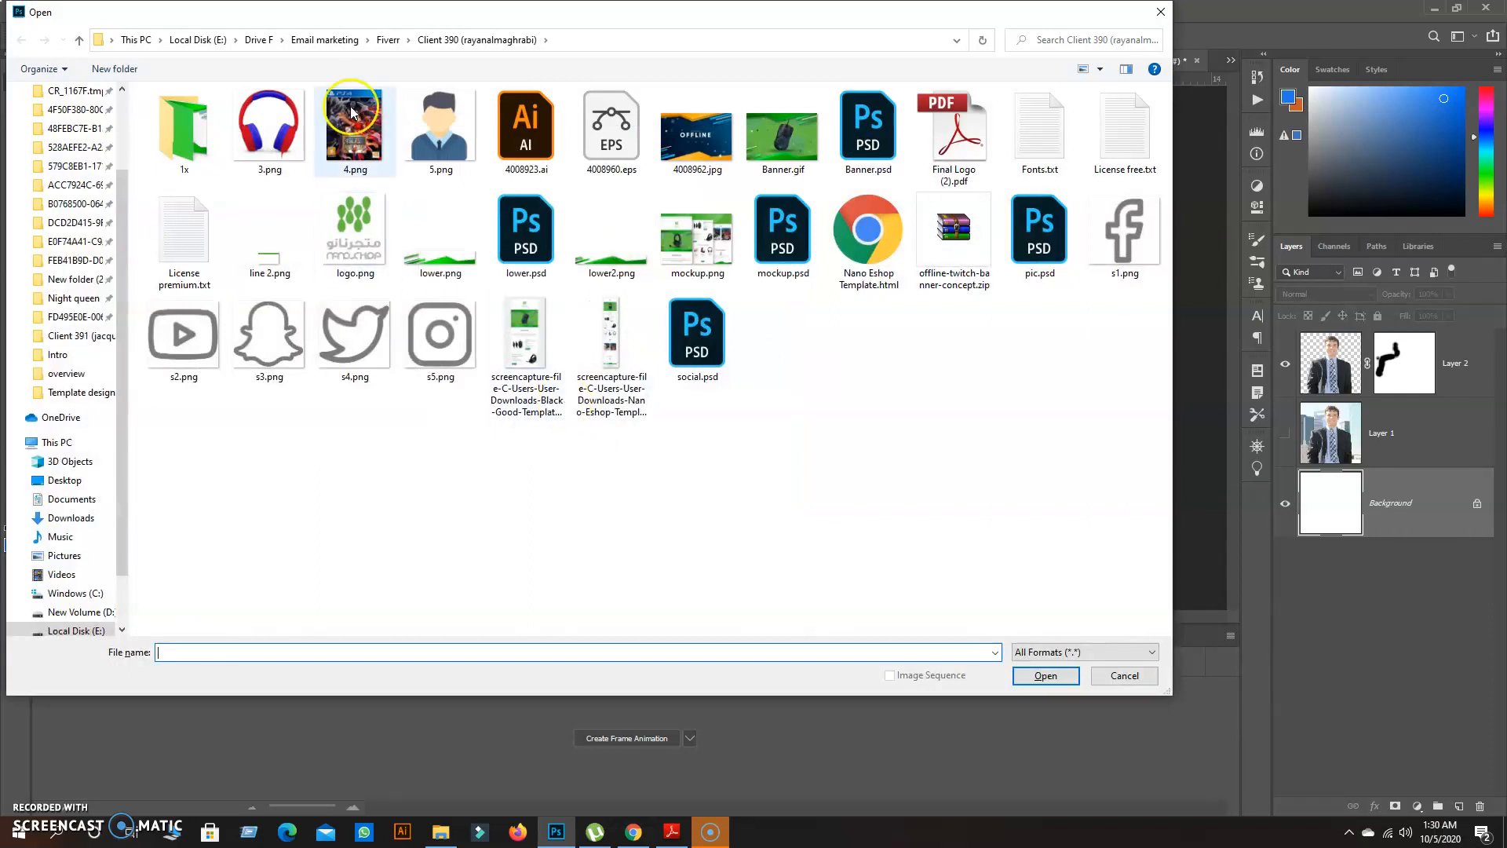
pyautogui.click(388, 39)
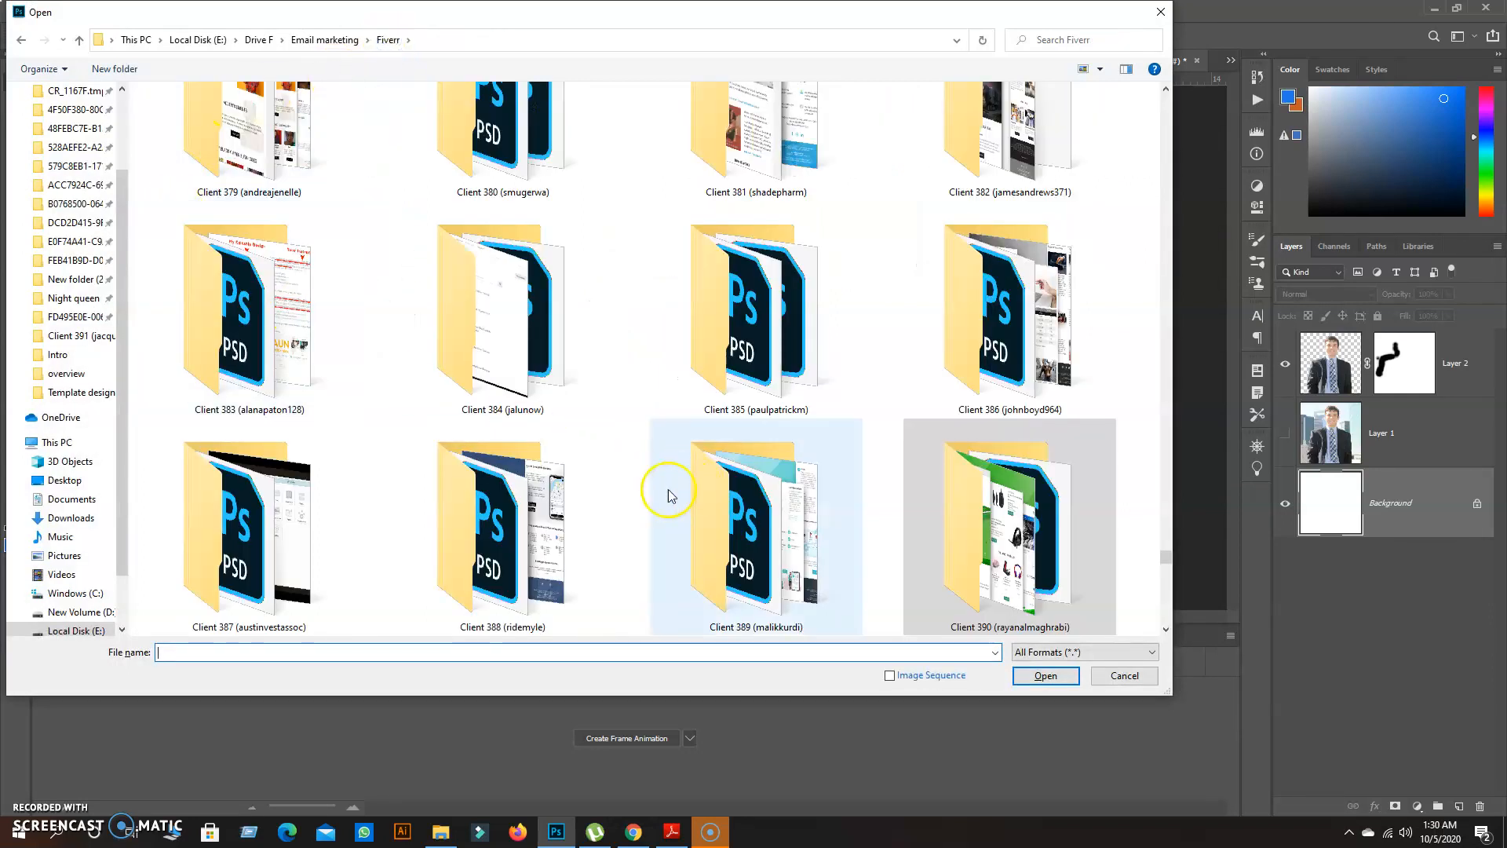
pyautogui.scroll(-3, 684, 484)
pyautogui.doubleClick(538, 506)
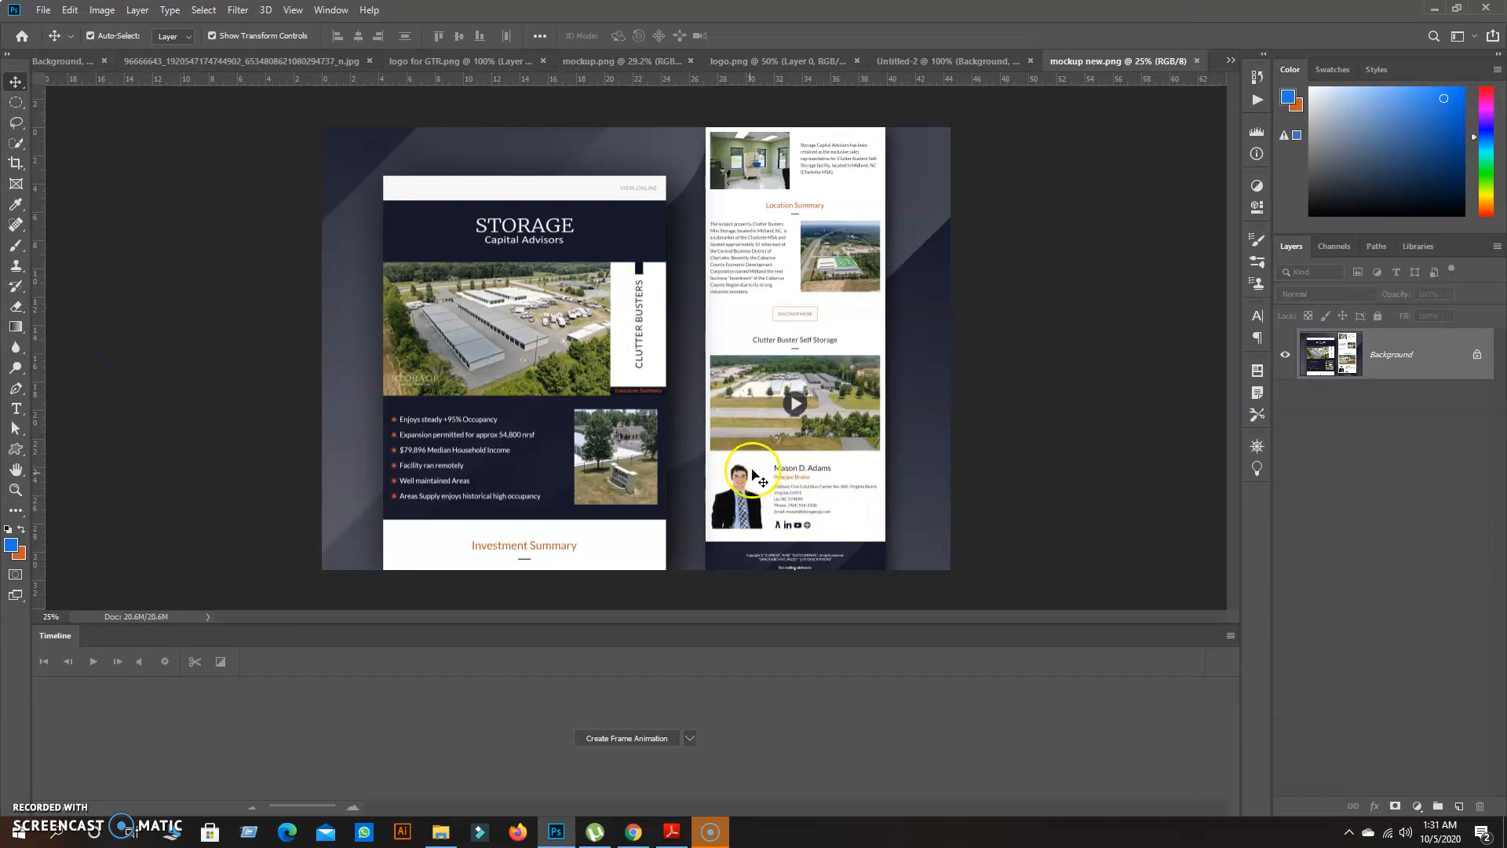
pyautogui.hotkey('ctrl', '+')
pyautogui.hotkey('ctrl', '+')
pyautogui.hotkey('ctrl', '+')
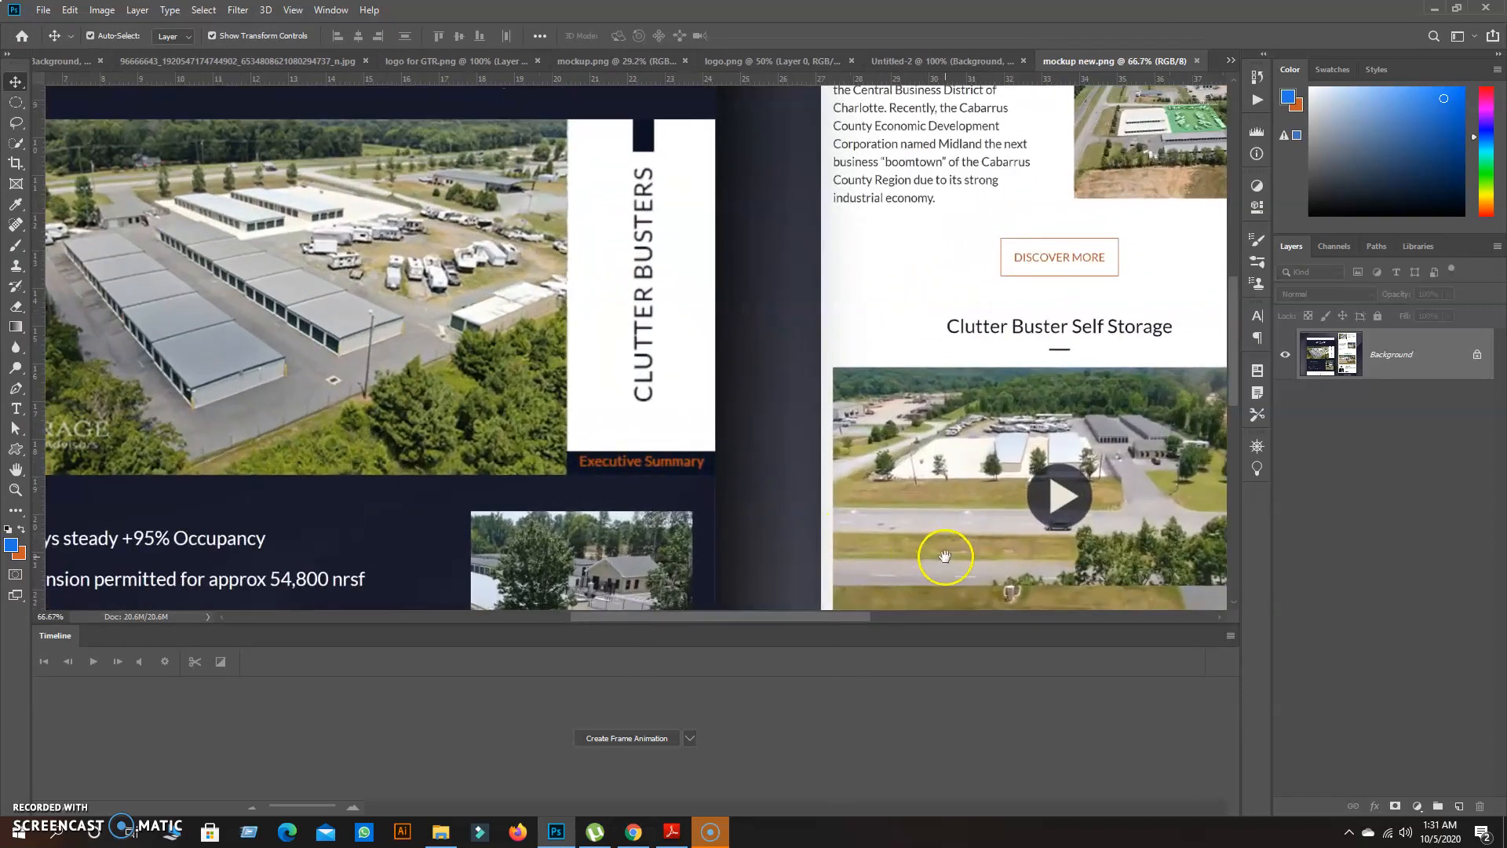
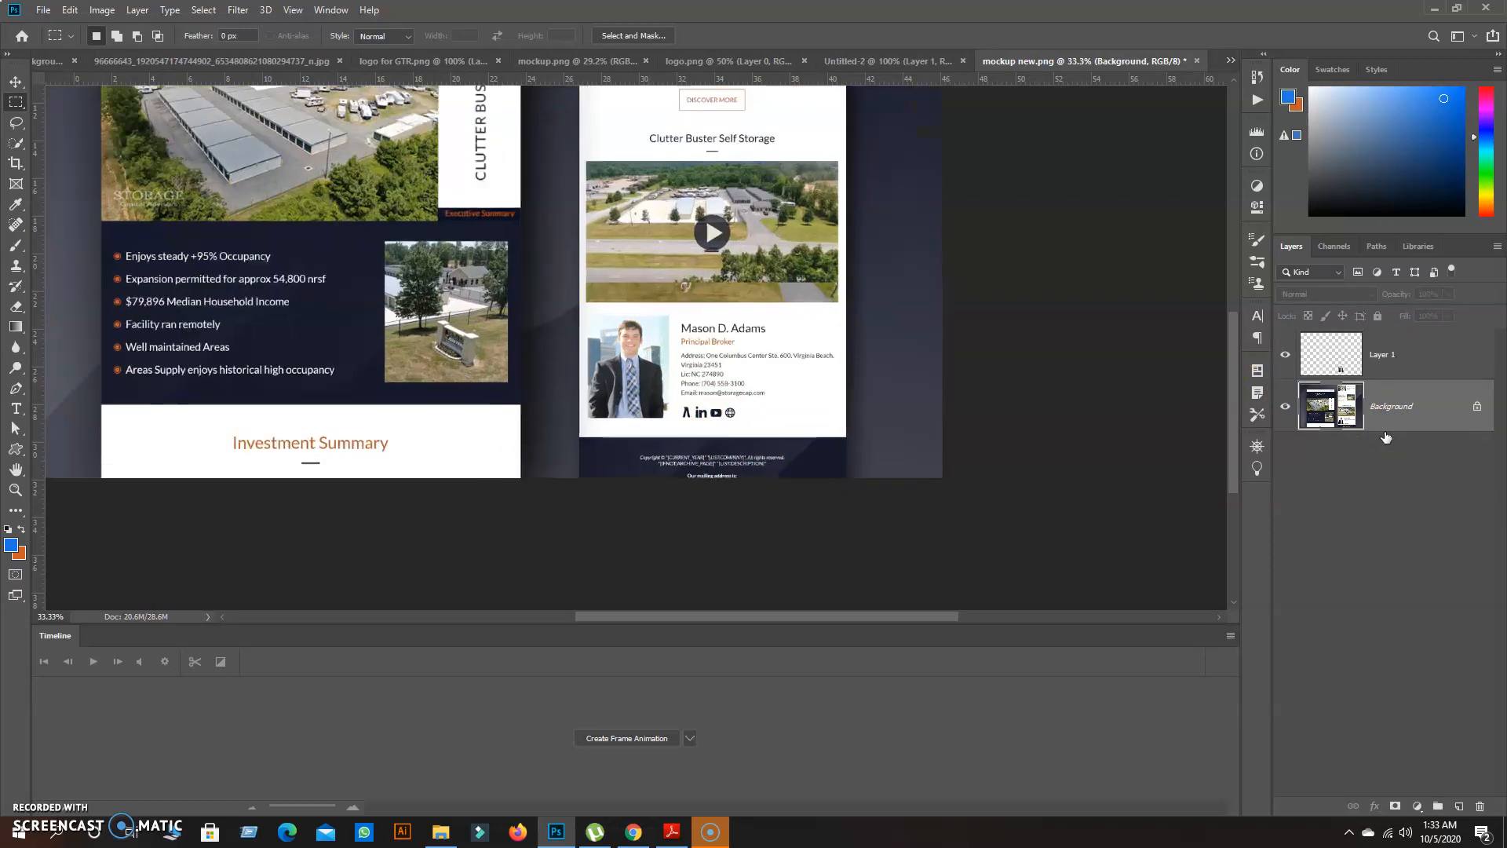
# Step: Toggle Layer 1's visibility in the mockup to compare the broker's photo with and without its background, leaving the layer hidden
pyautogui.hotkey('ctrl', '+')
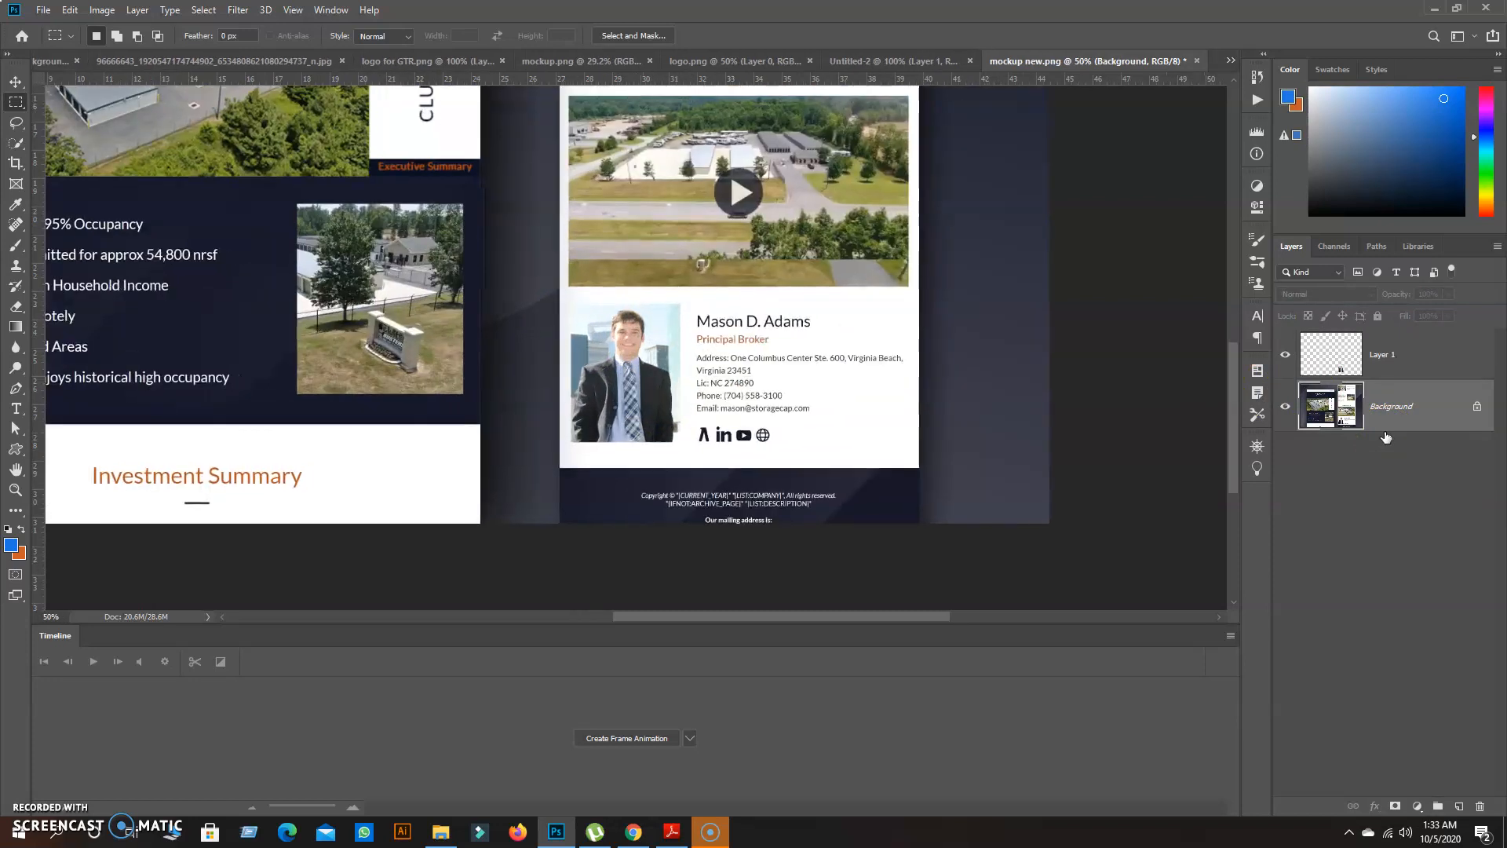
pyautogui.click(1286, 356)
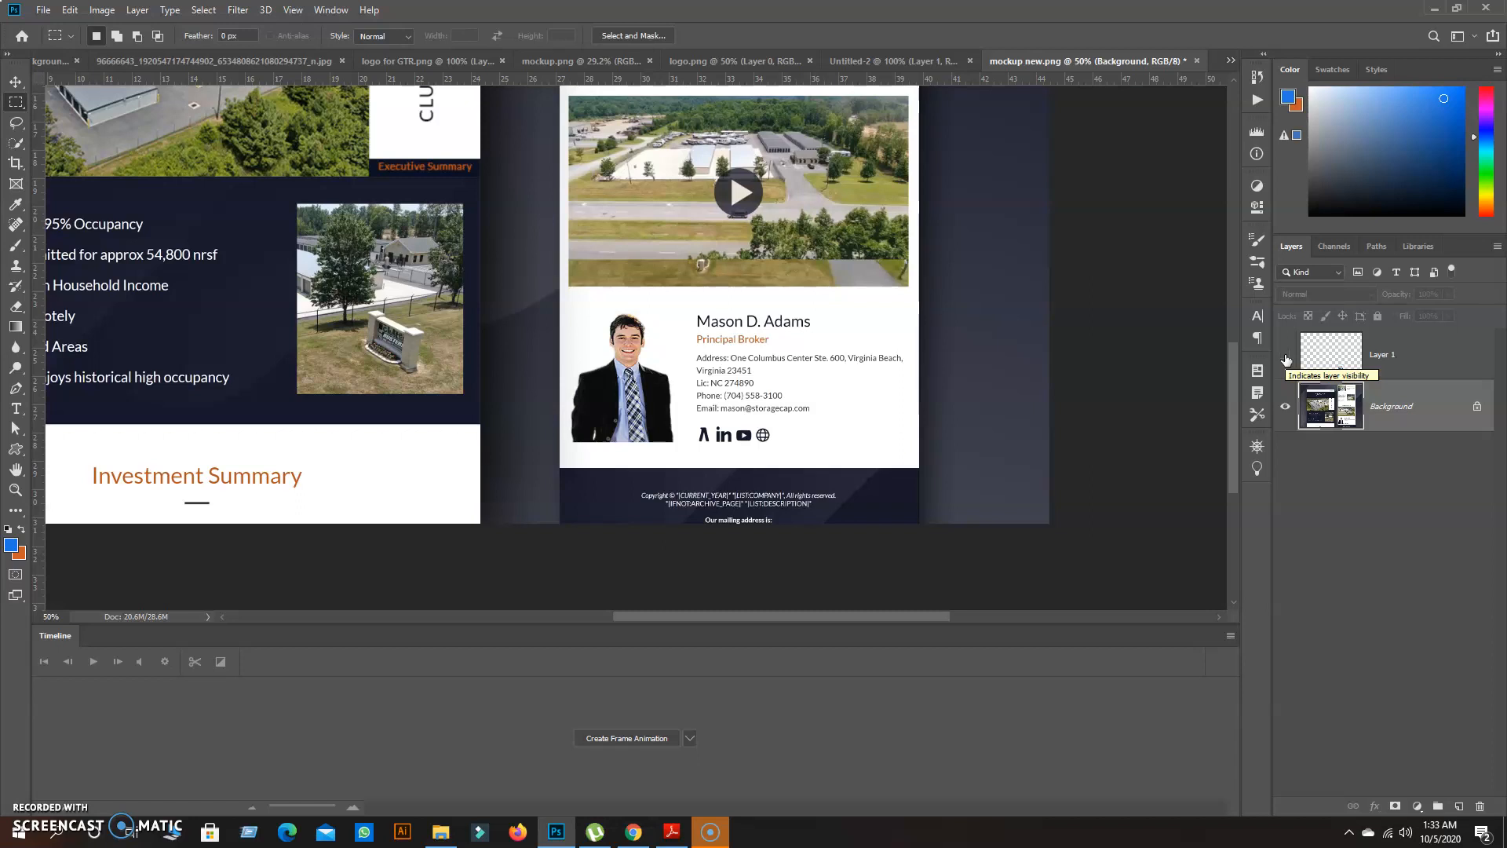
pyautogui.click(1286, 357)
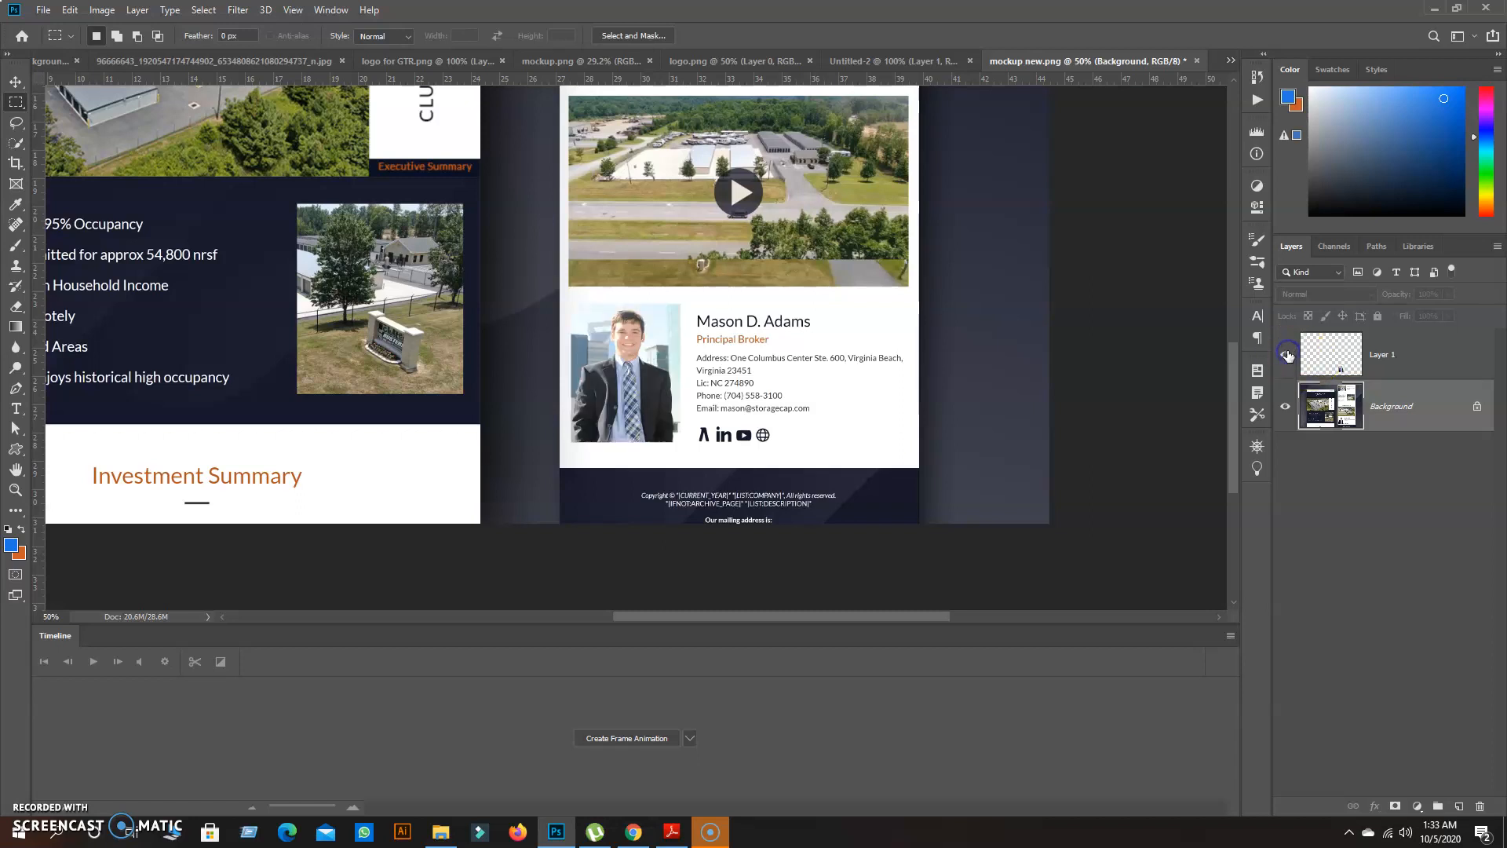
pyautogui.click(1286, 355)
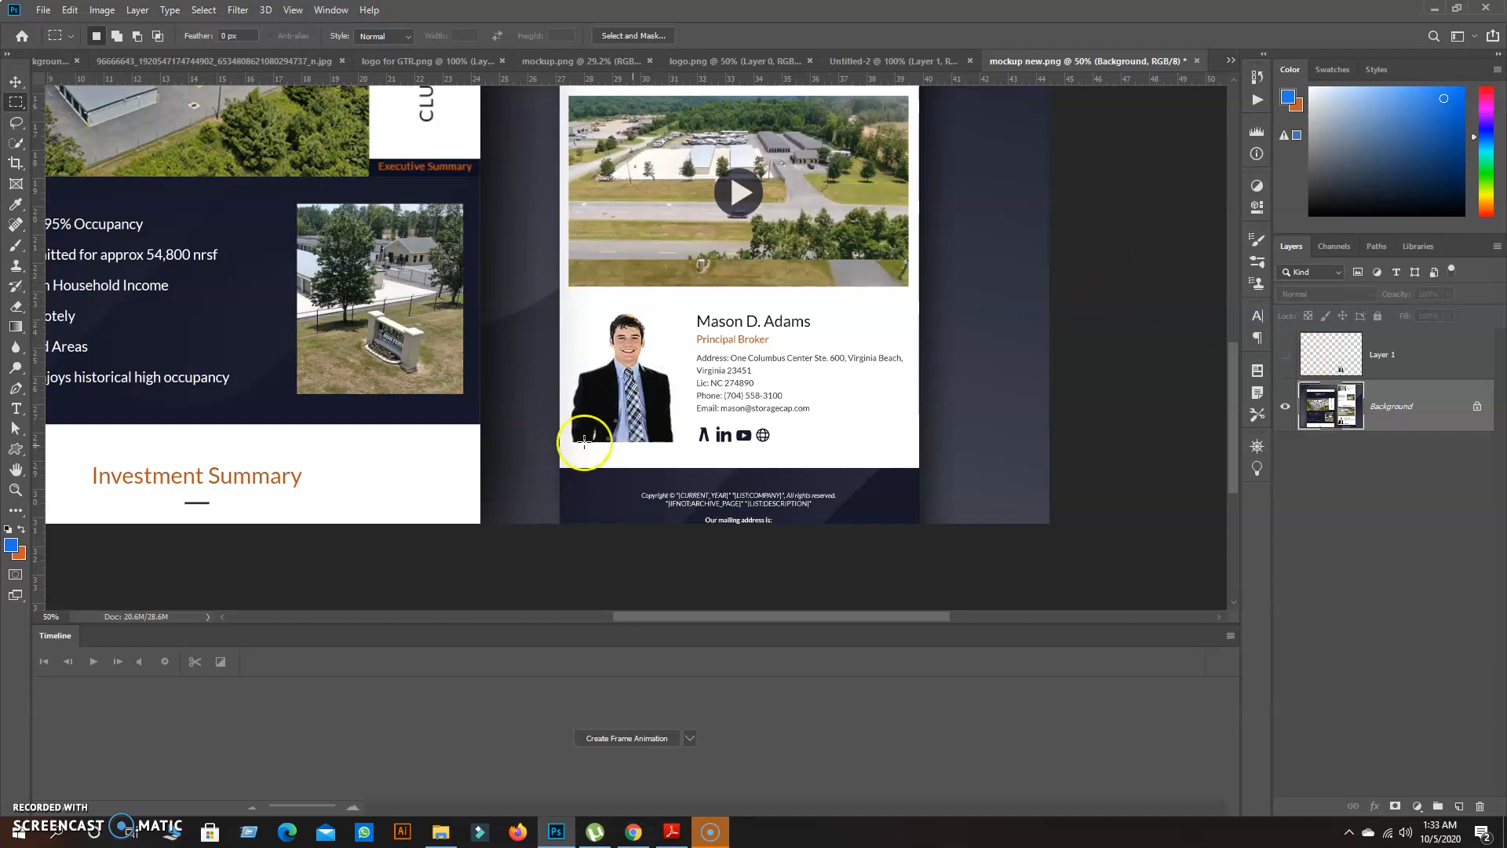
pyautogui.hotkey('ctrl', '-')
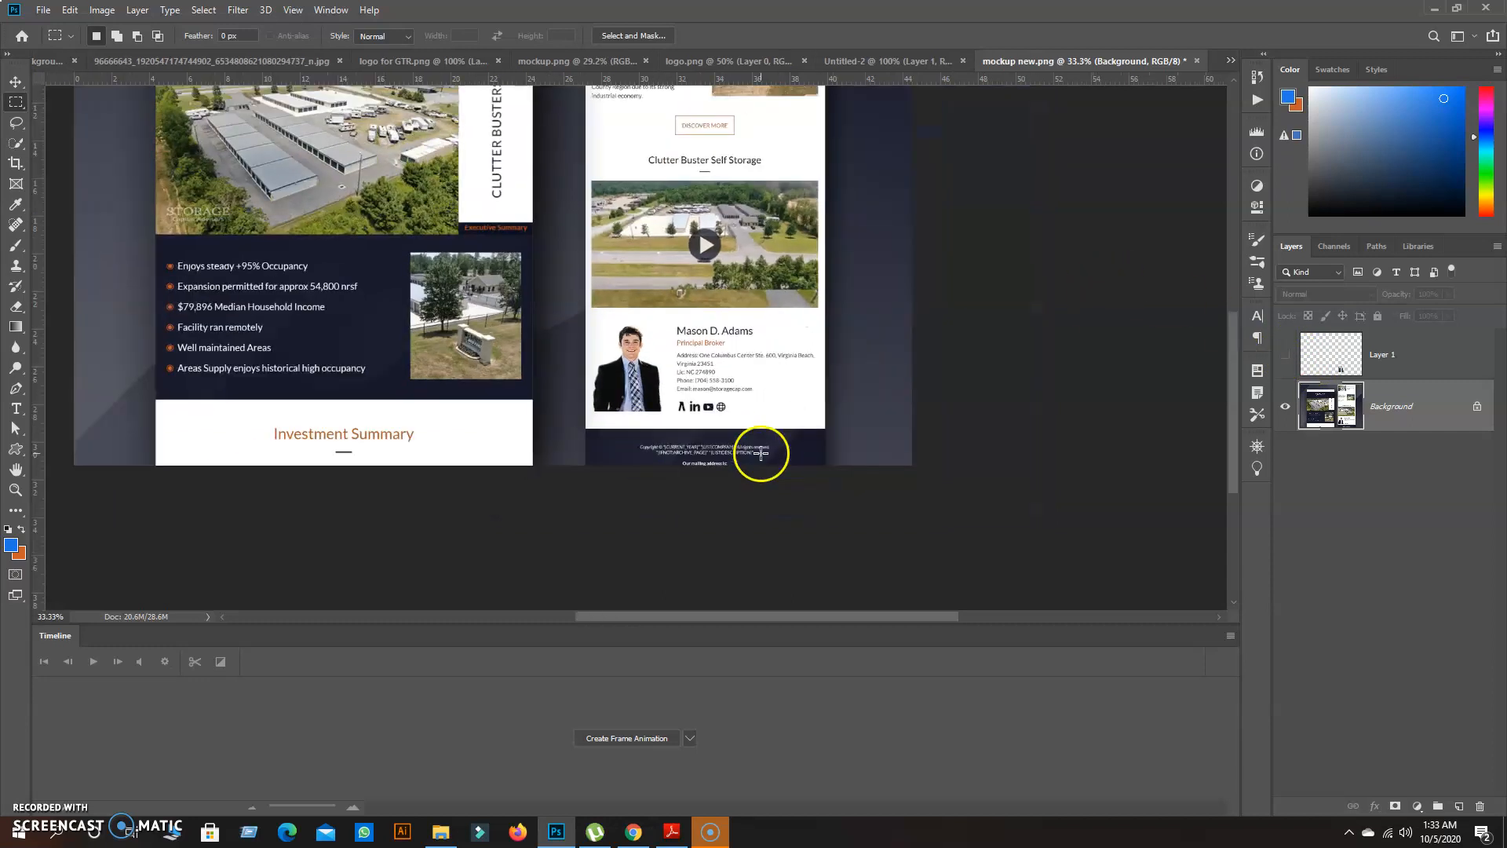
pyautogui.scroll(2, 680, 522)
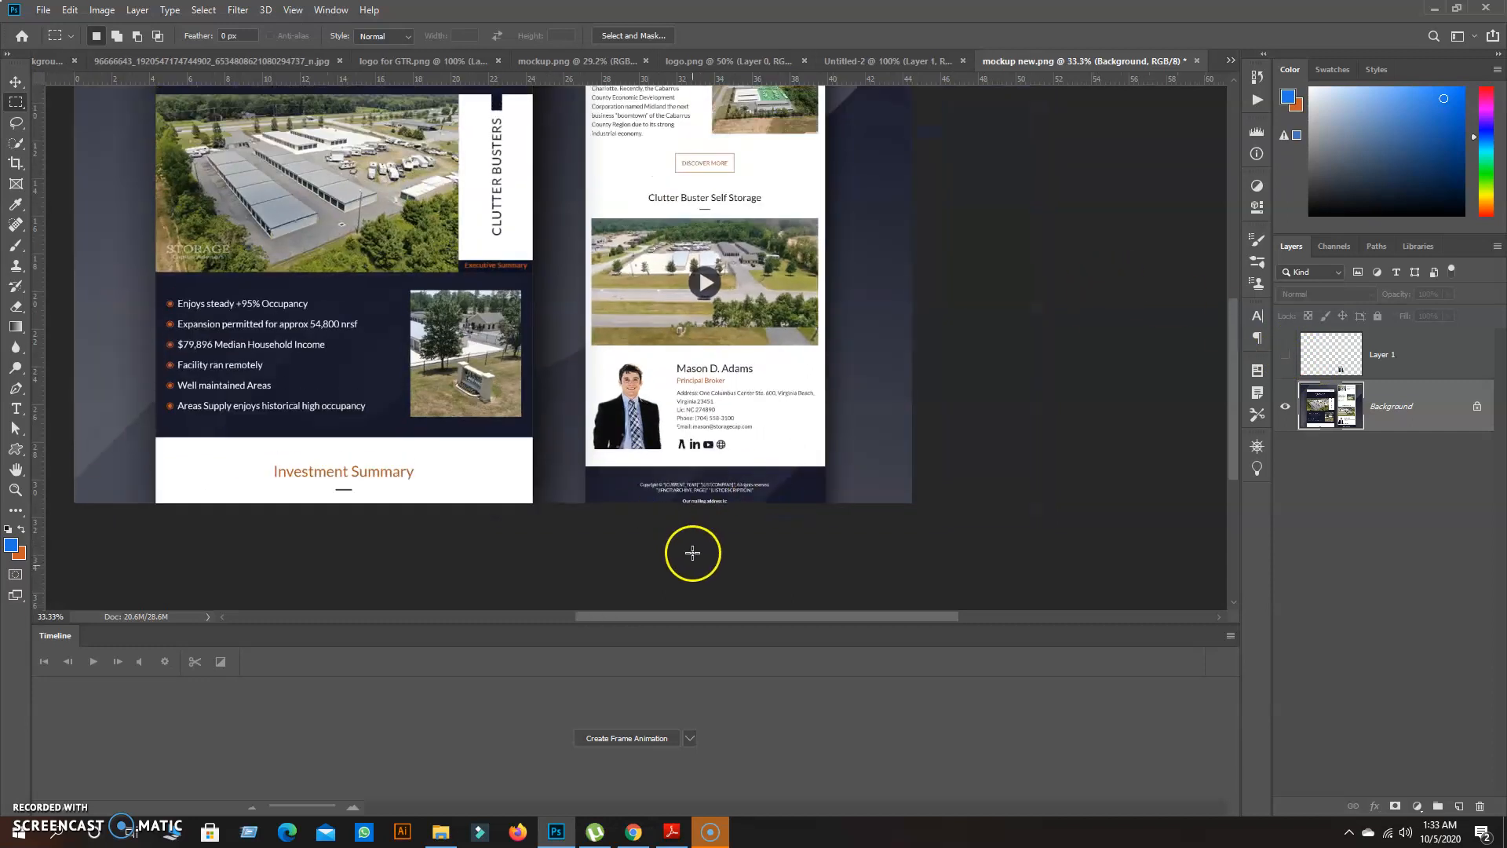
# Step: Switch to the Untitled-2 document with the man's photo and activate the Crop tool
pyautogui.click(842, 59)
pyautogui.click(16, 145)
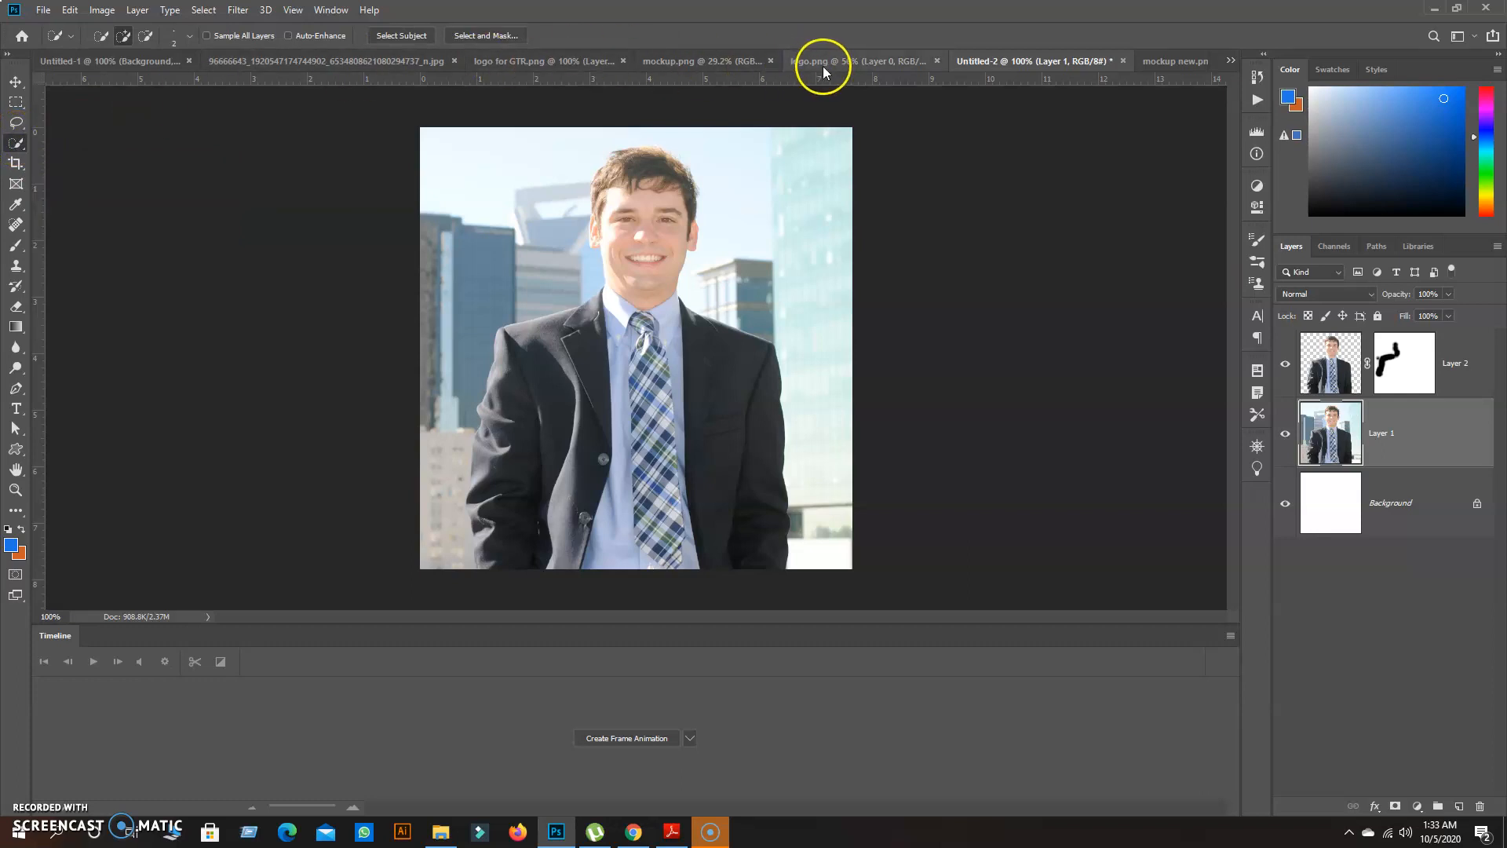
pyautogui.click(16, 165)
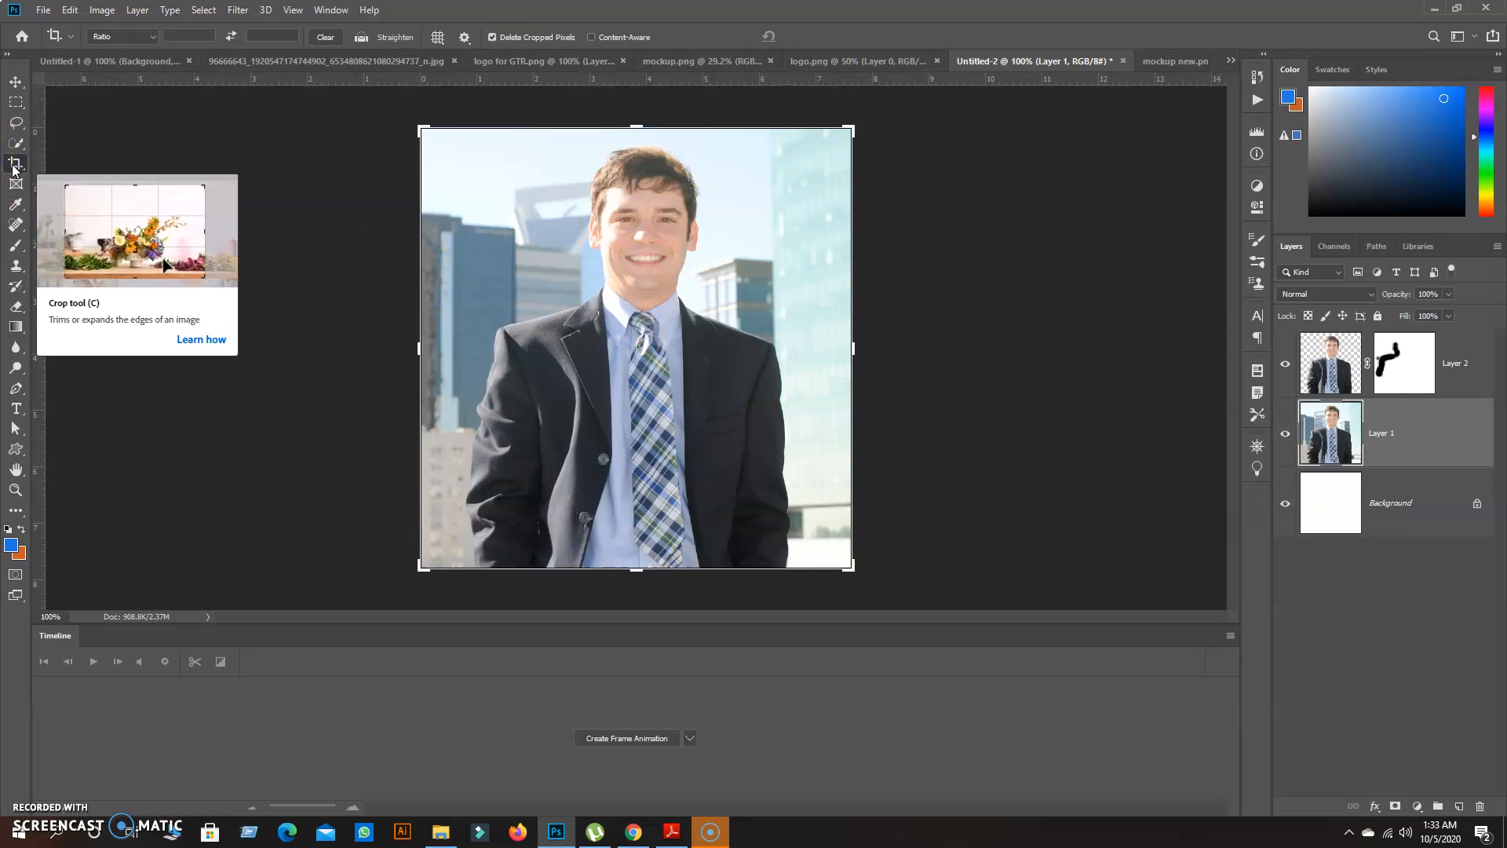
# Step: Open Clutter-Busters_DBI-1-O8uuSmkJ-DJI_0175_outline.jpg and convert its Background into a regular layer named Layer 0
pyautogui.hotkey('ctrl', 'o')
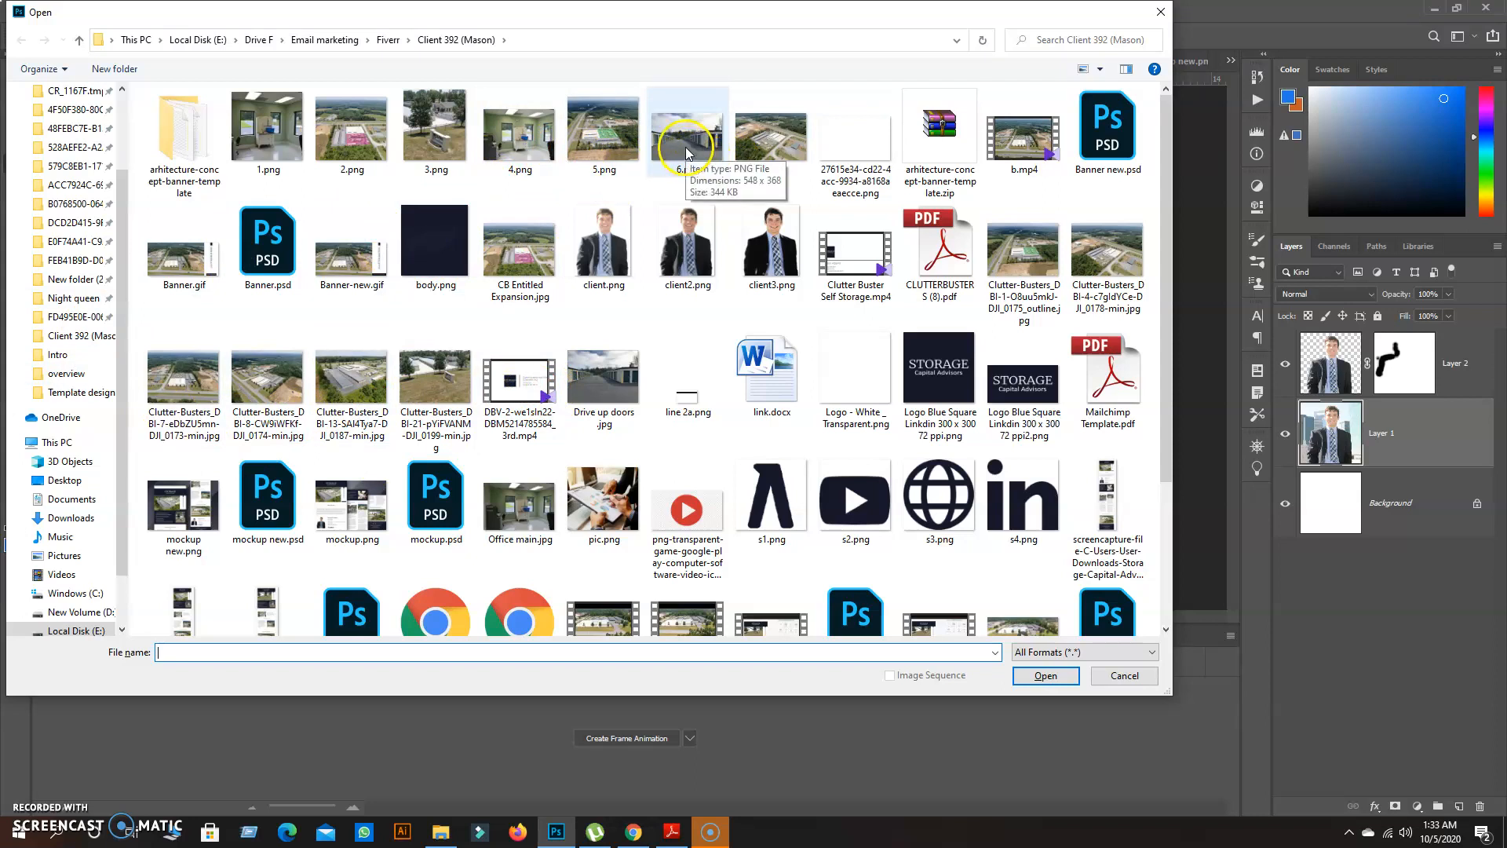
pyautogui.doubleClick(1025, 269)
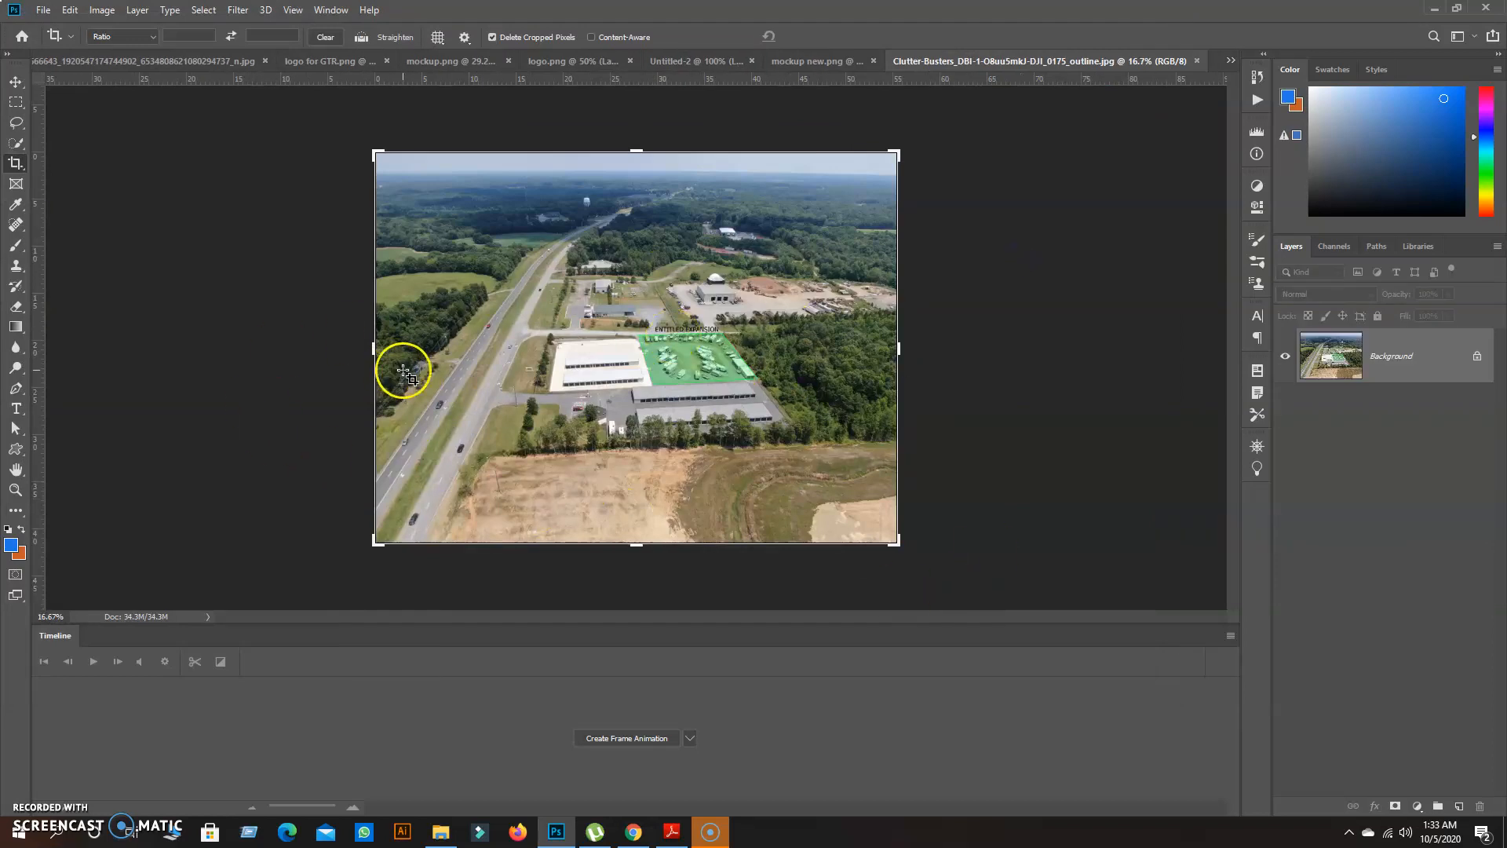
pyautogui.doubleClick(1440, 379)
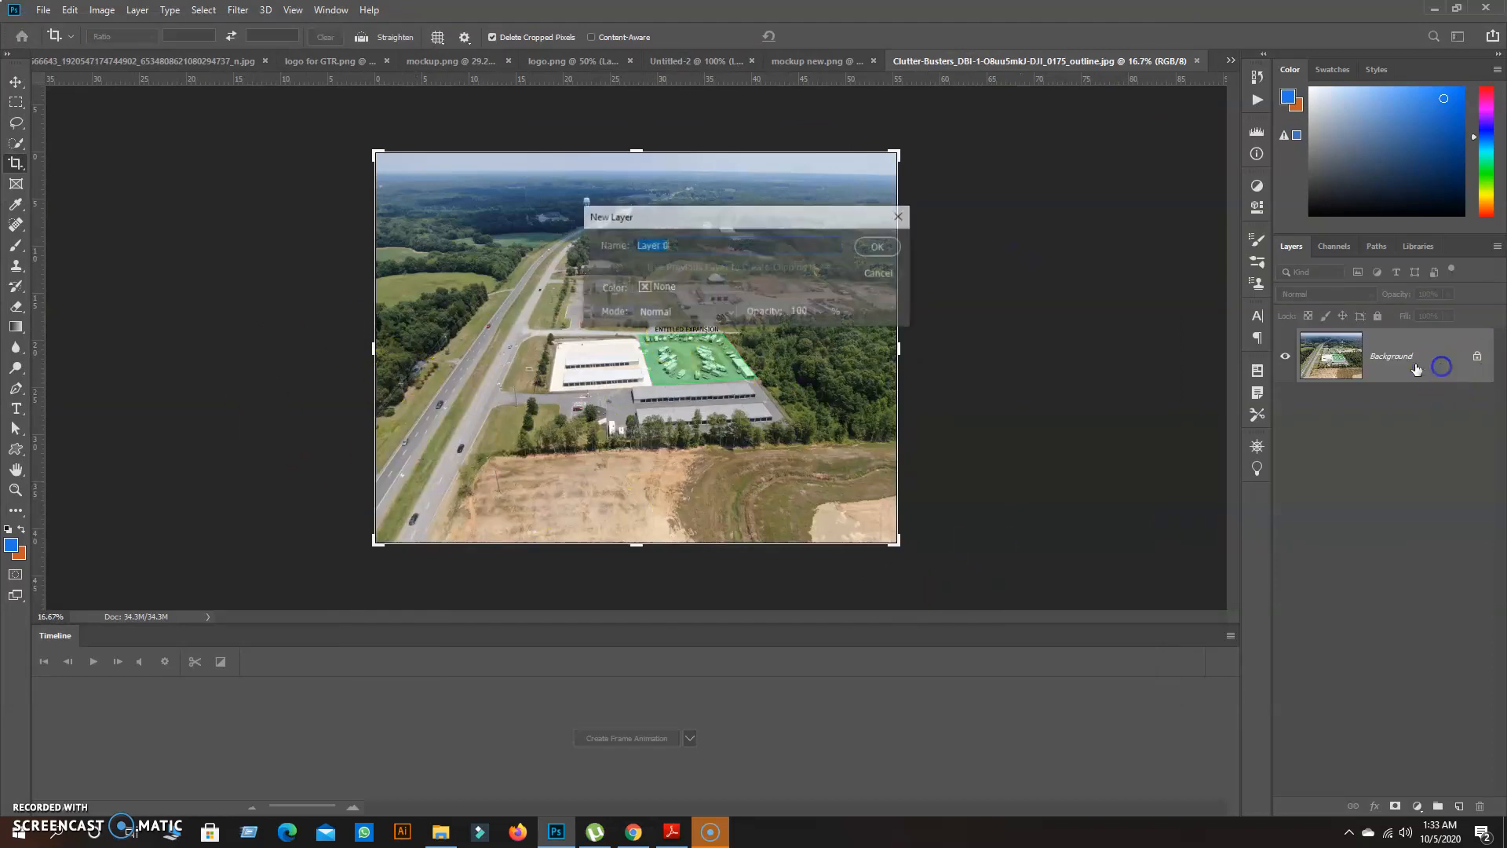
pyautogui.click(871, 248)
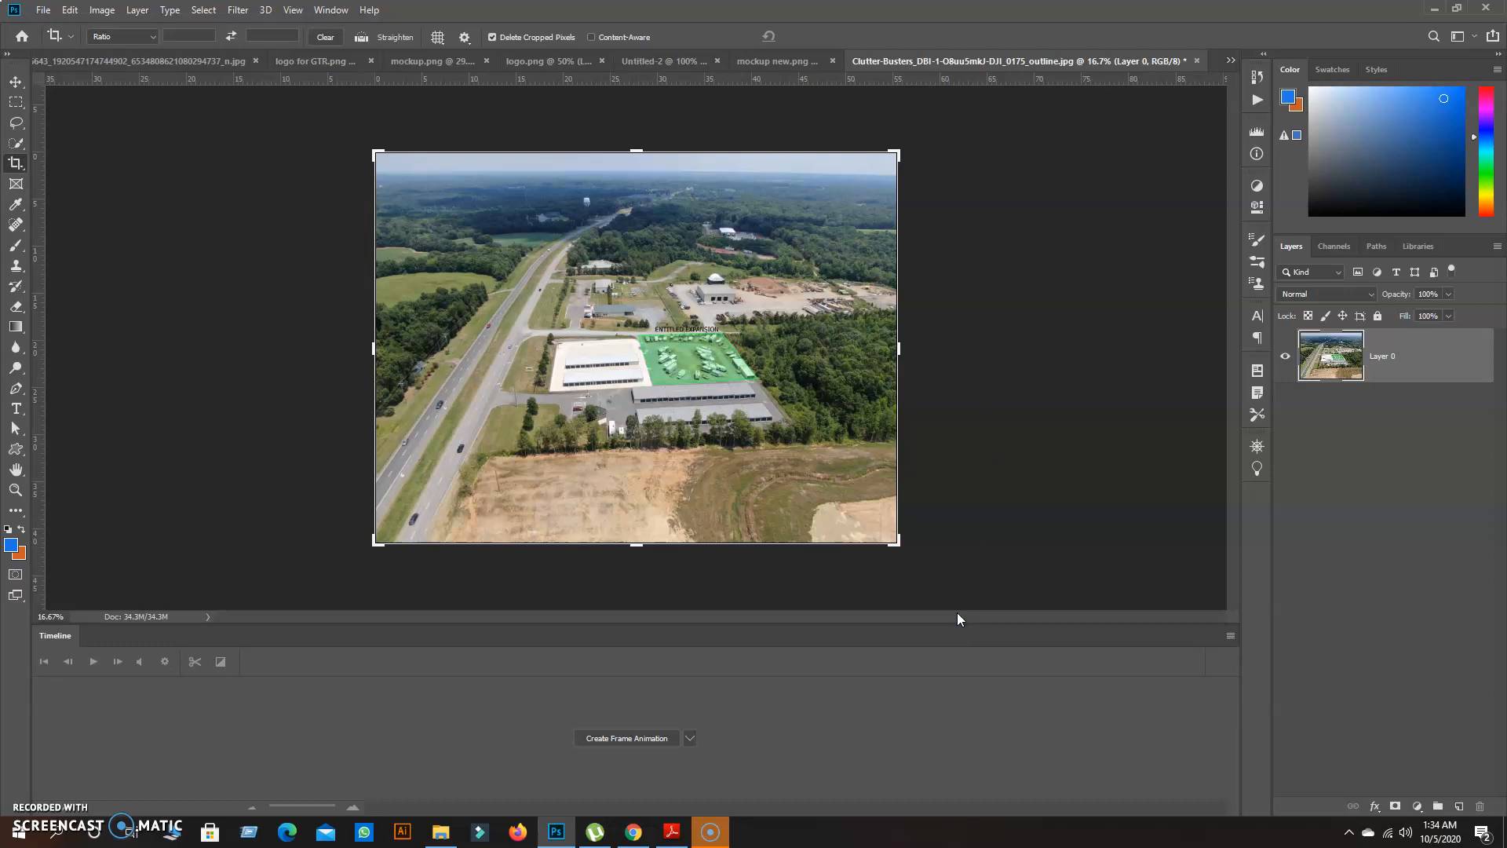
# Step: Examine in mockup new.png how the aerial and building photos are cropped and placed within the email layout
pyautogui.click(773, 61)
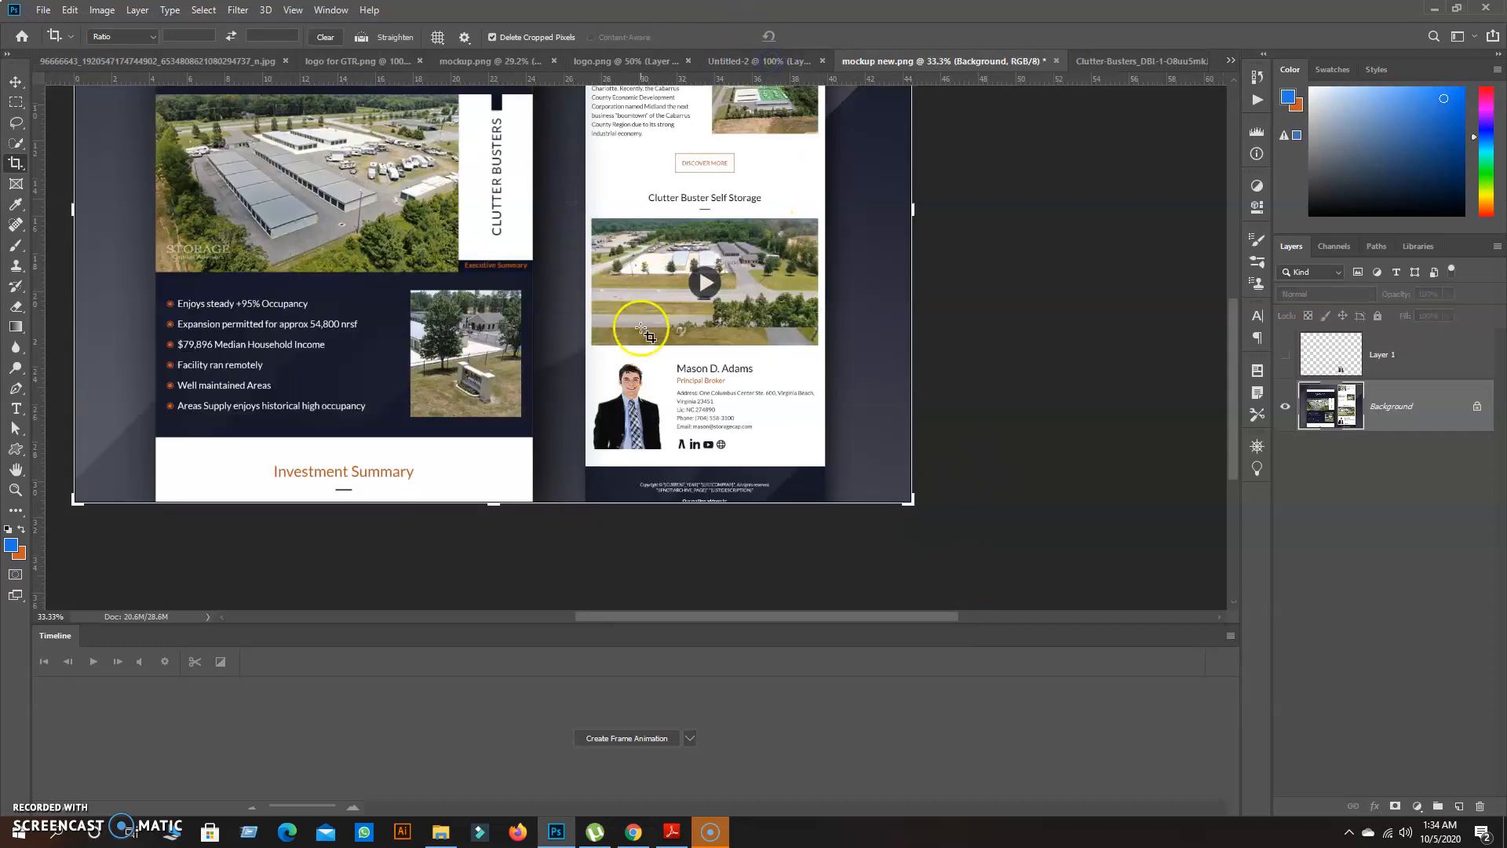
pyautogui.scroll(5, 642, 330)
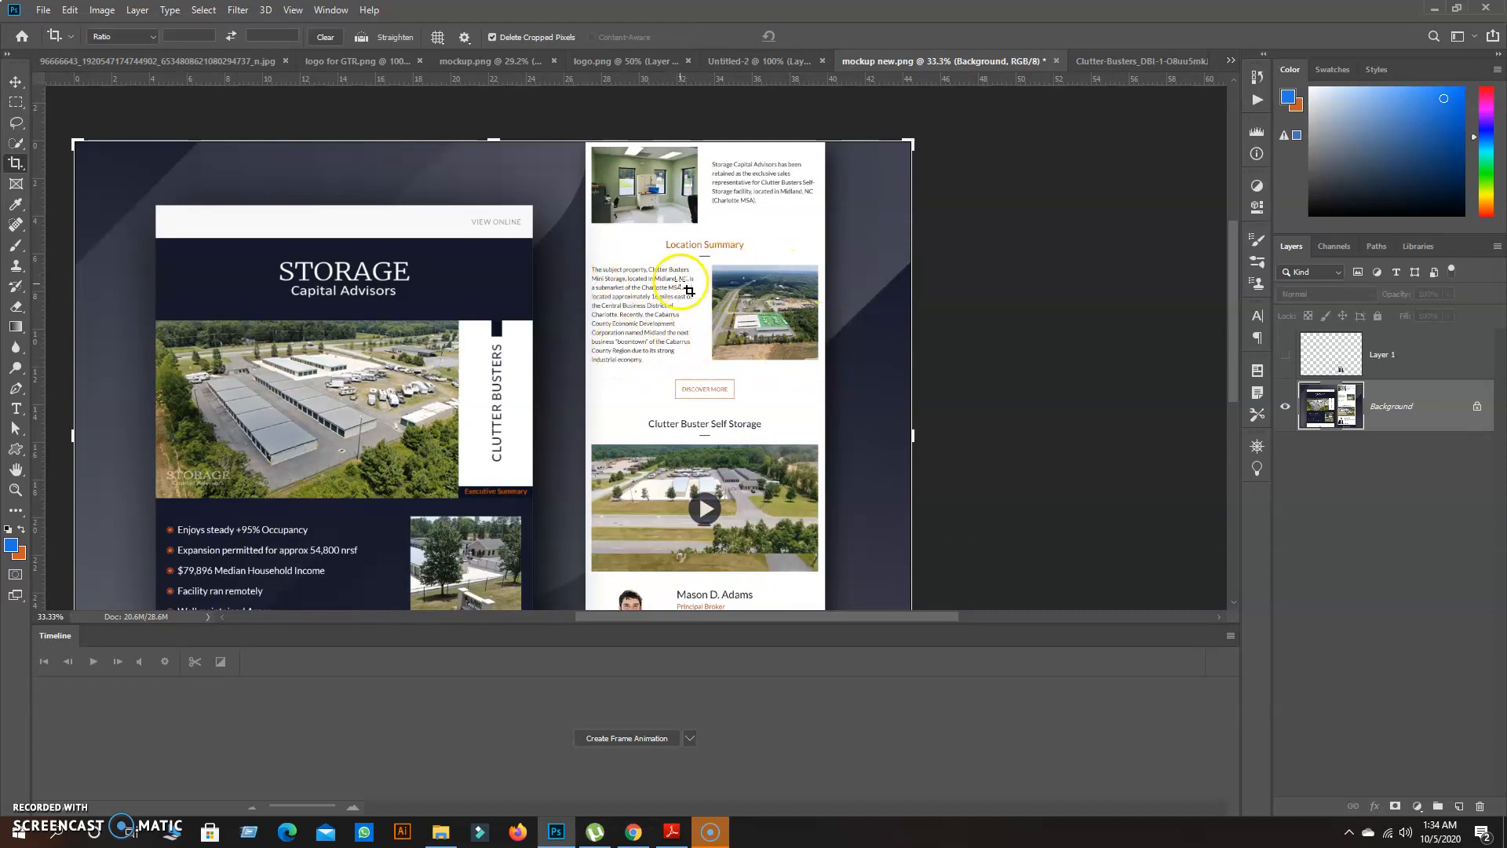
pyautogui.scroll(-1, 692, 322)
pyautogui.scroll(-3, 697, 336)
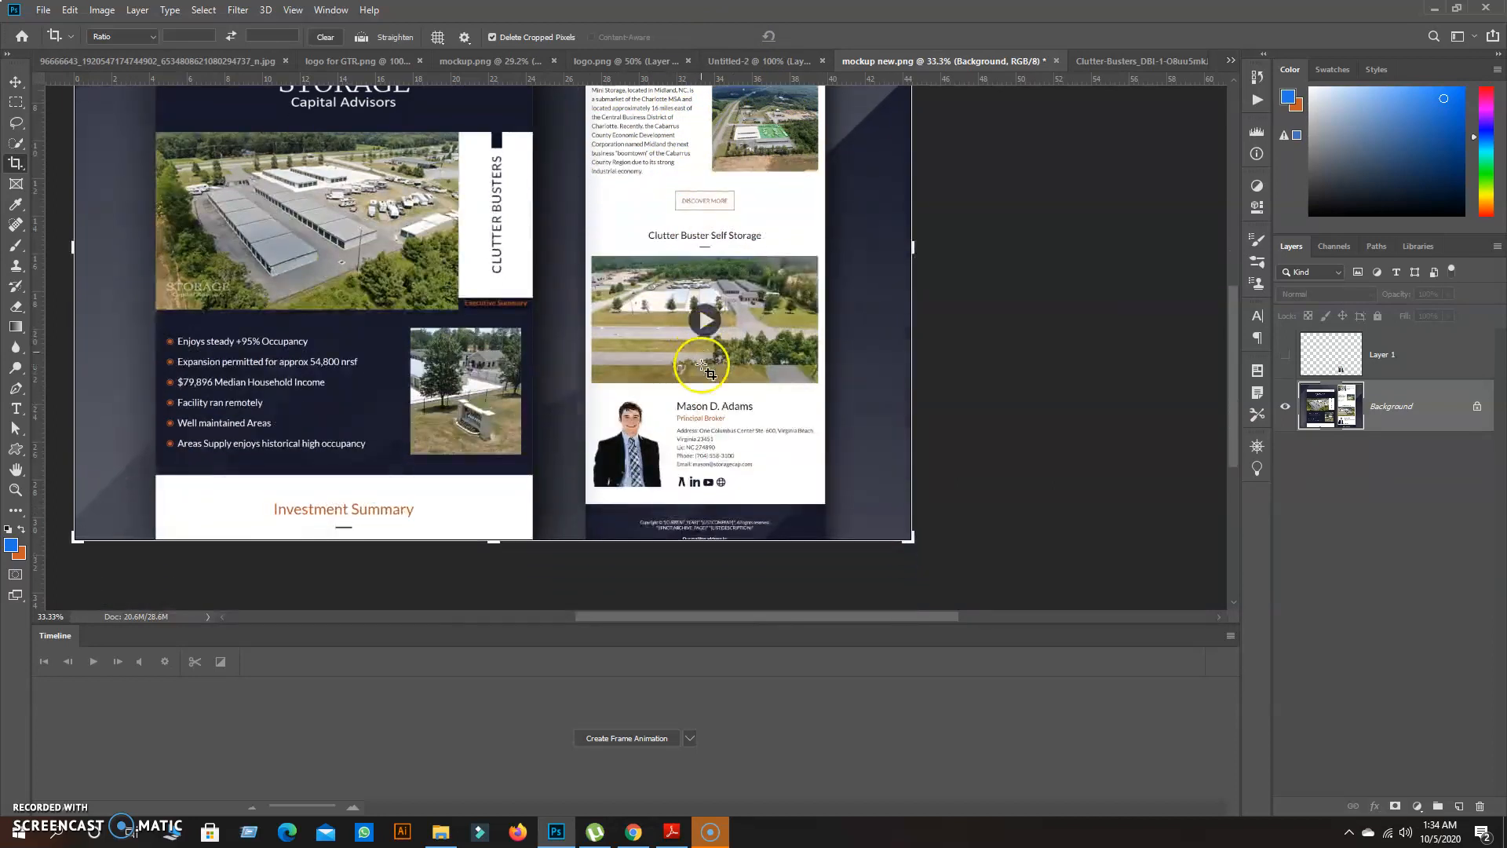
pyautogui.scroll(1, 704, 371)
pyautogui.scroll(2, 524, 475)
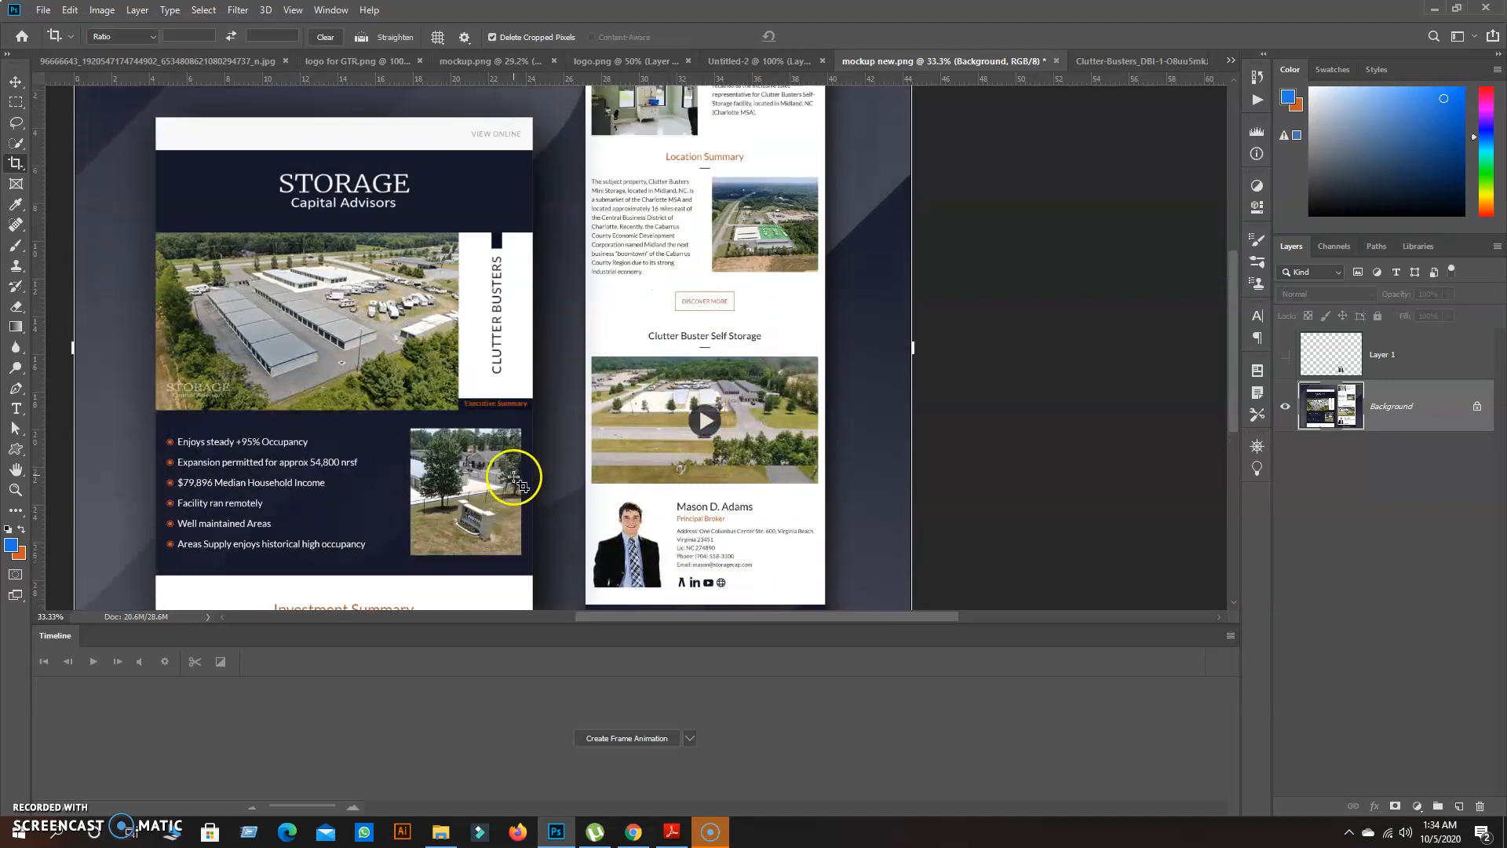
pyautogui.scroll(-1, 486, 479)
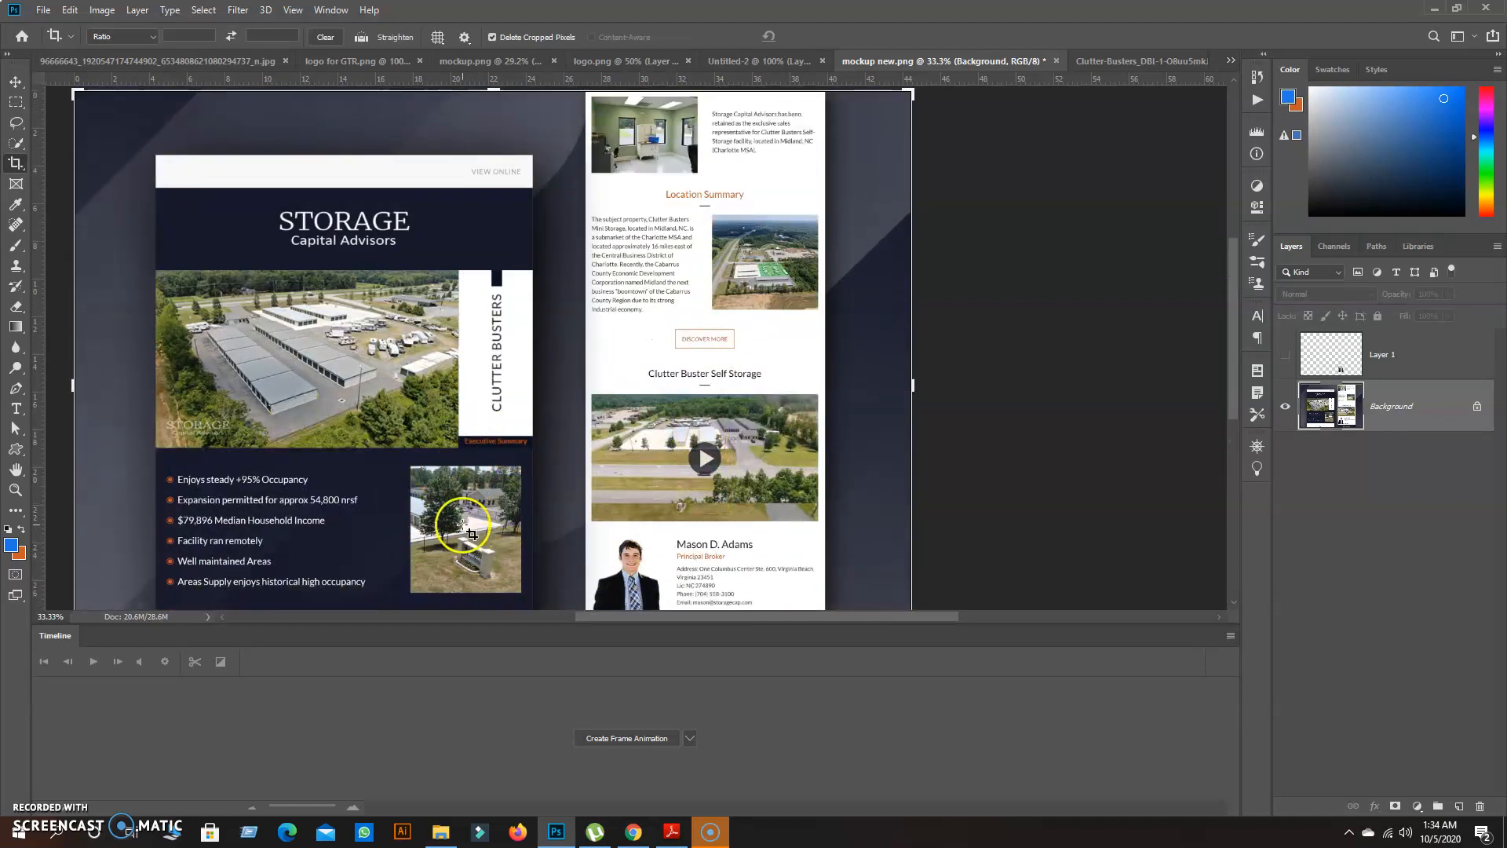
pyautogui.scroll(-2, 510, 471)
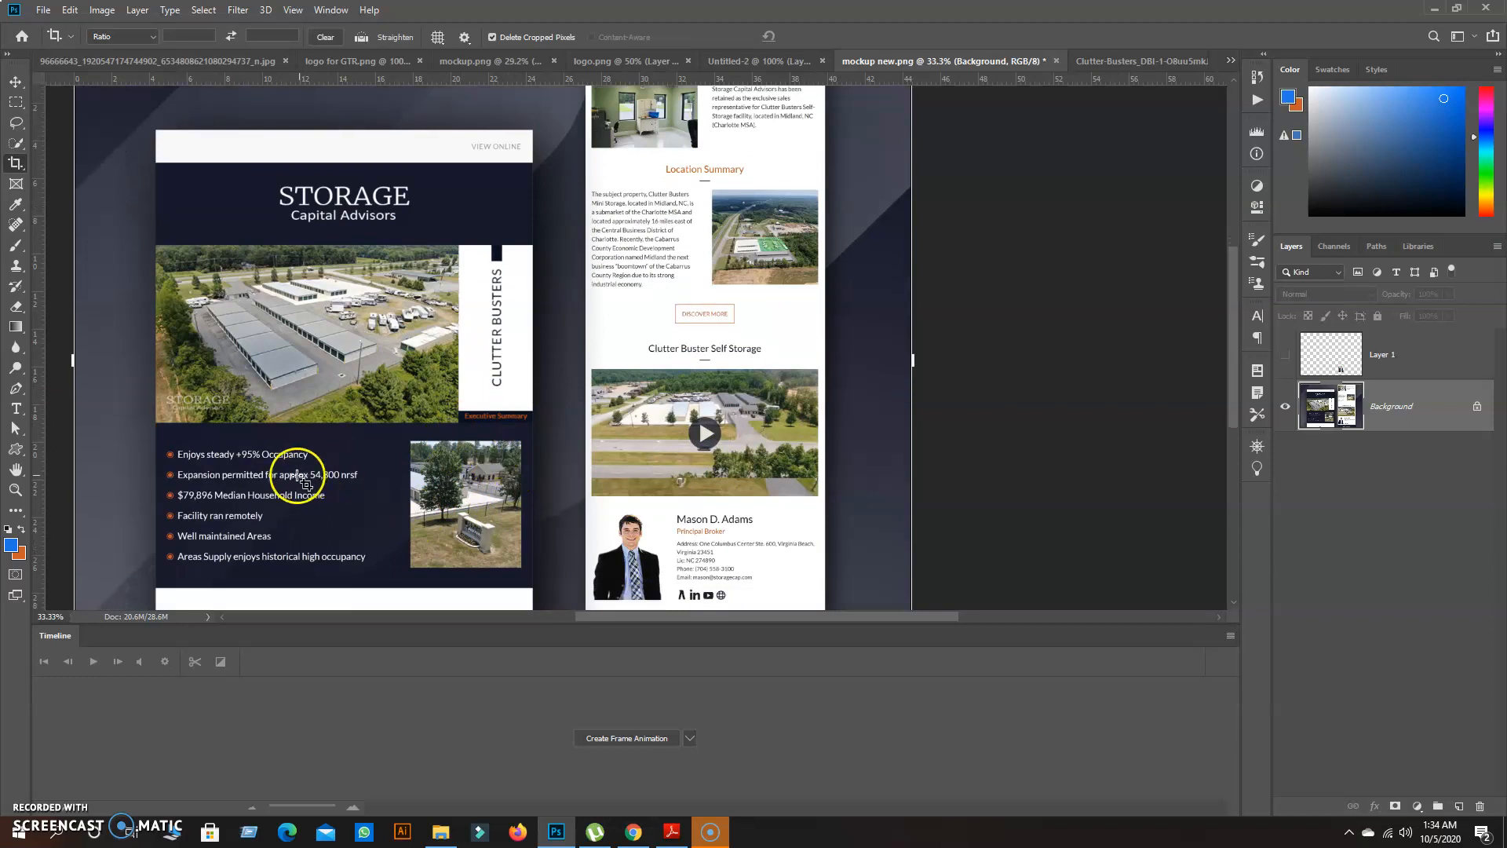
pyautogui.scroll(-1, 499, 477)
pyautogui.scroll(3, 550, 463)
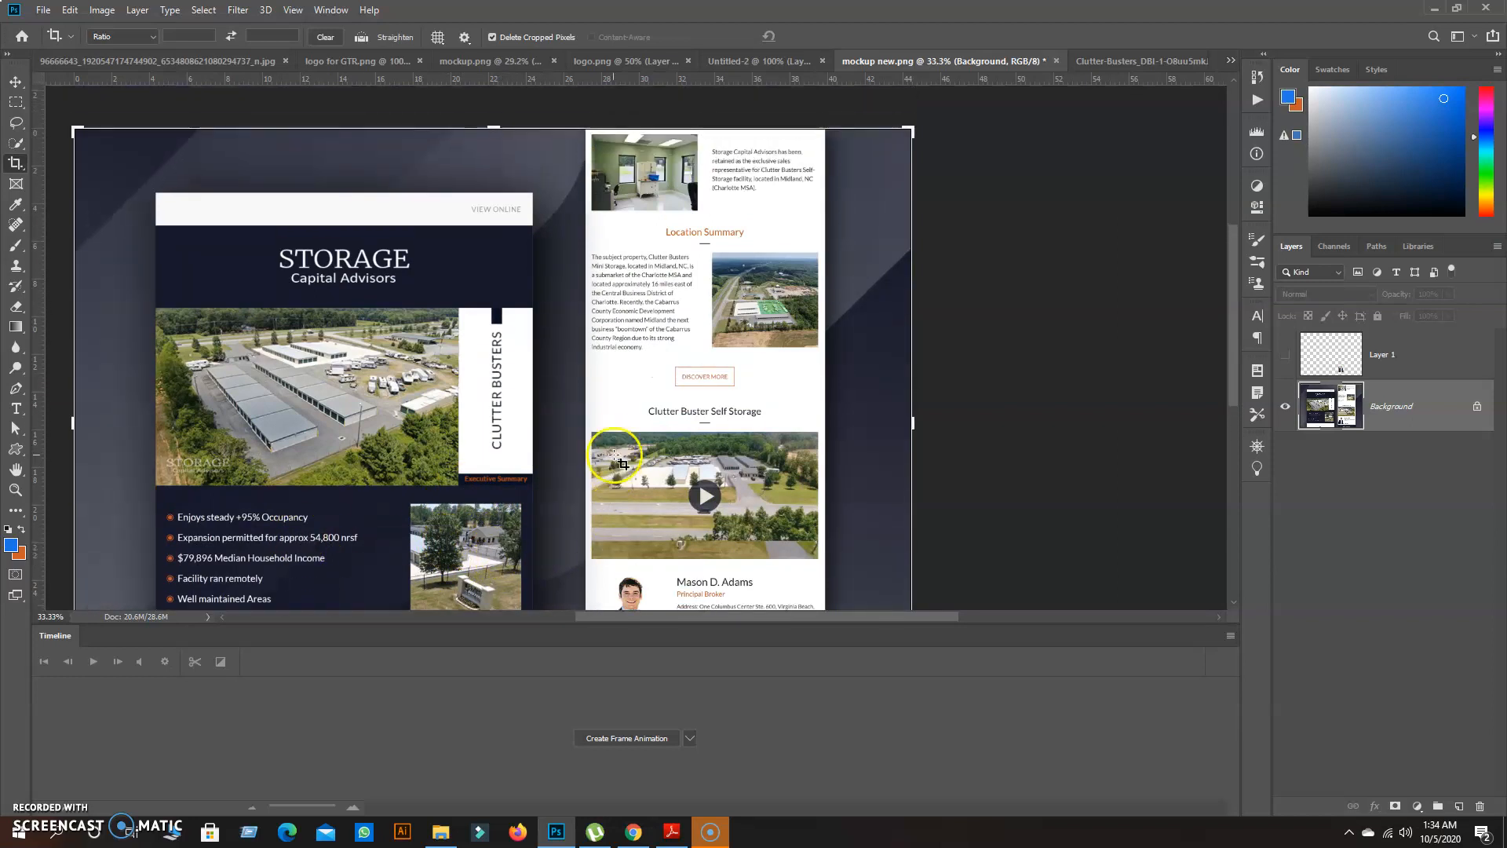
pyautogui.scroll(-2, 615, 439)
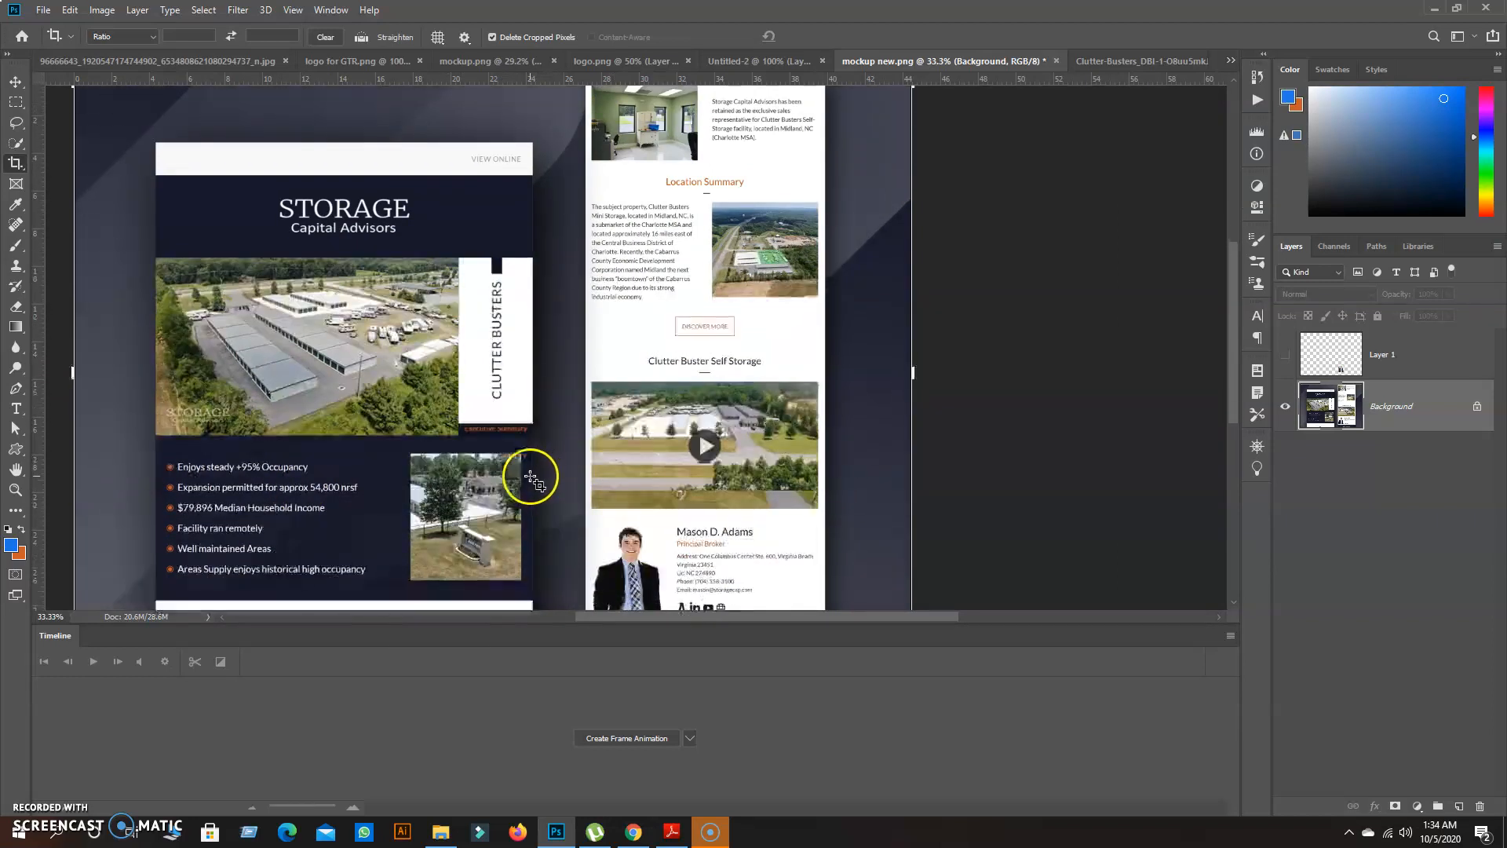
# Step: Switch to the Clutter-Busters_DBI-1-O8uuSmkJ-DJI_0175_outline.jpg document
pyautogui.click(1109, 63)
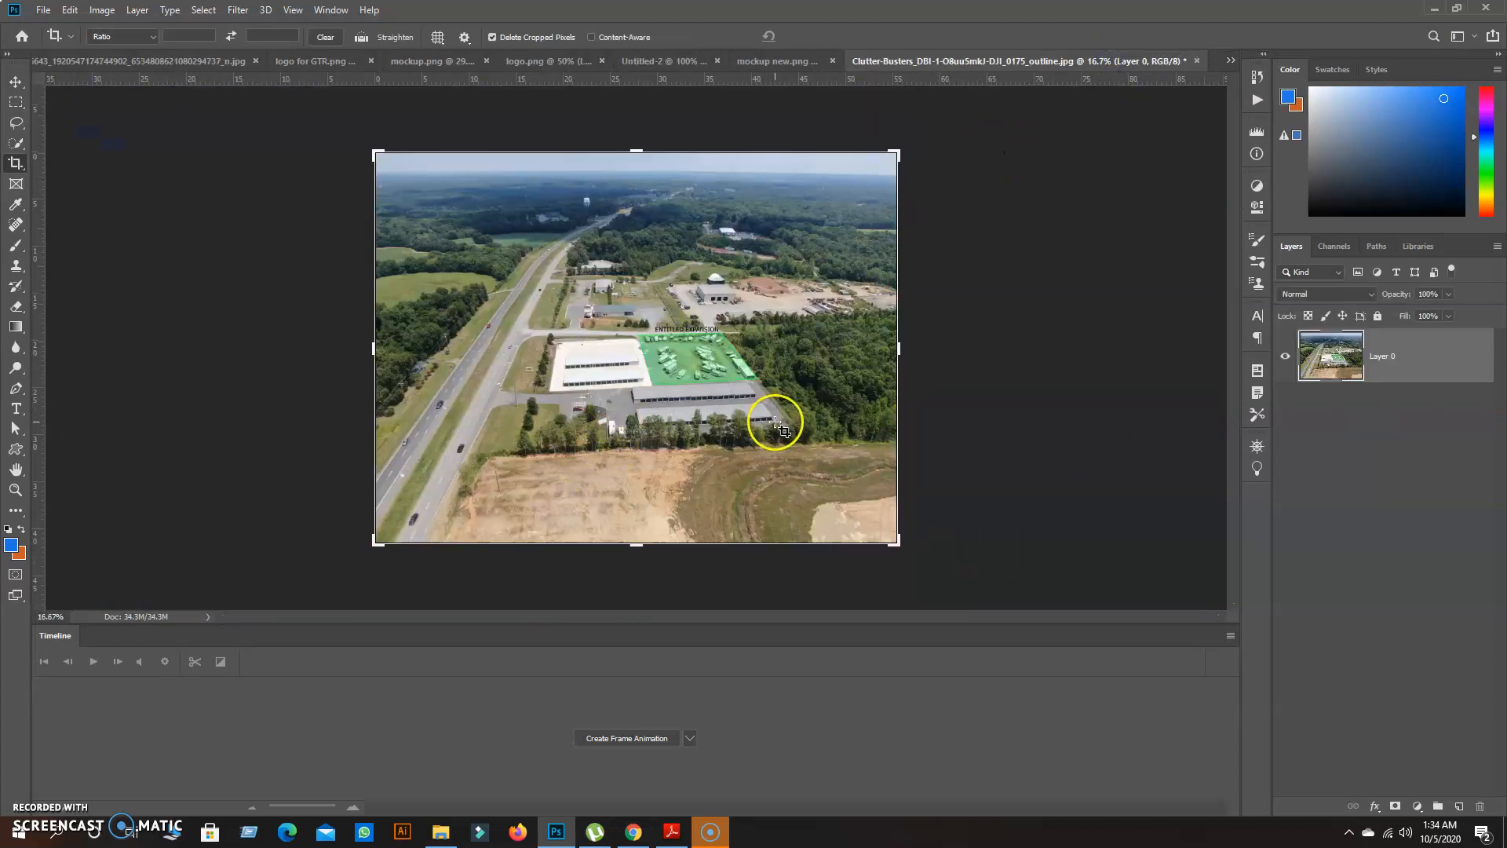
pyautogui.hotkey('ctrl', 'o')
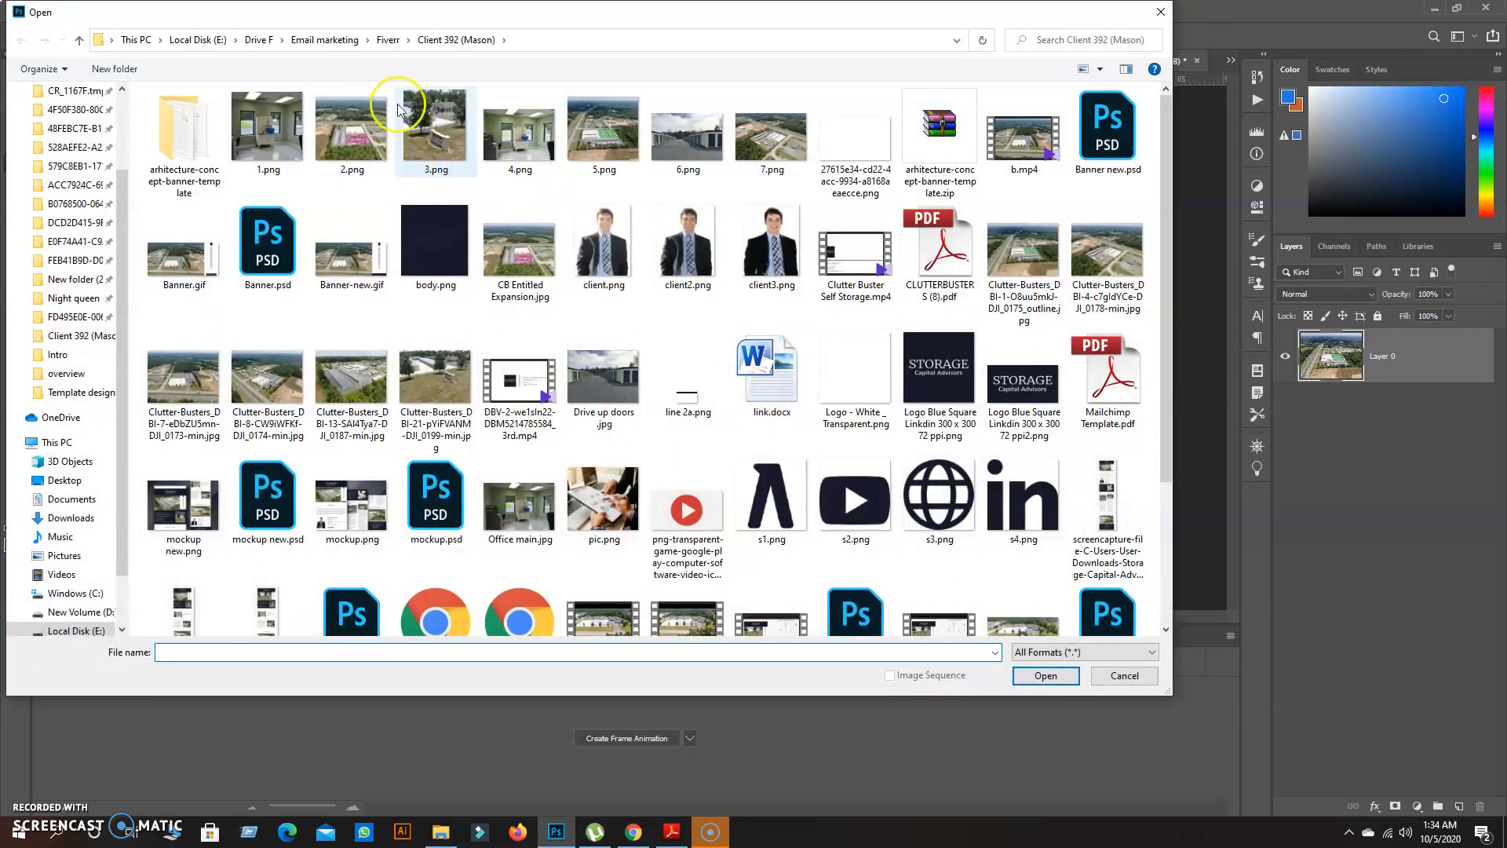
pyautogui.click(94, 374)
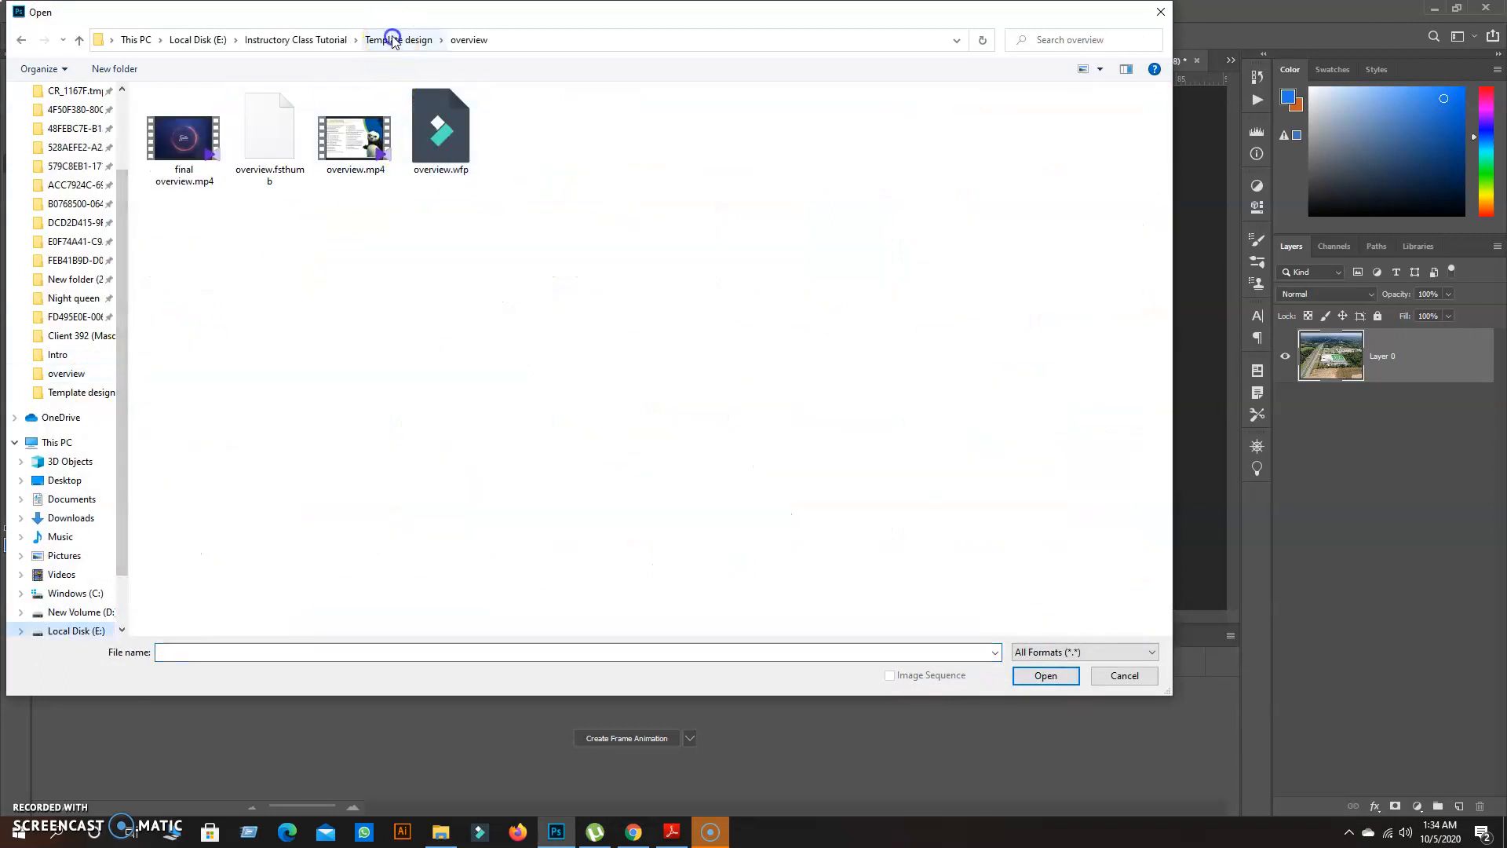
pyautogui.click(395, 39)
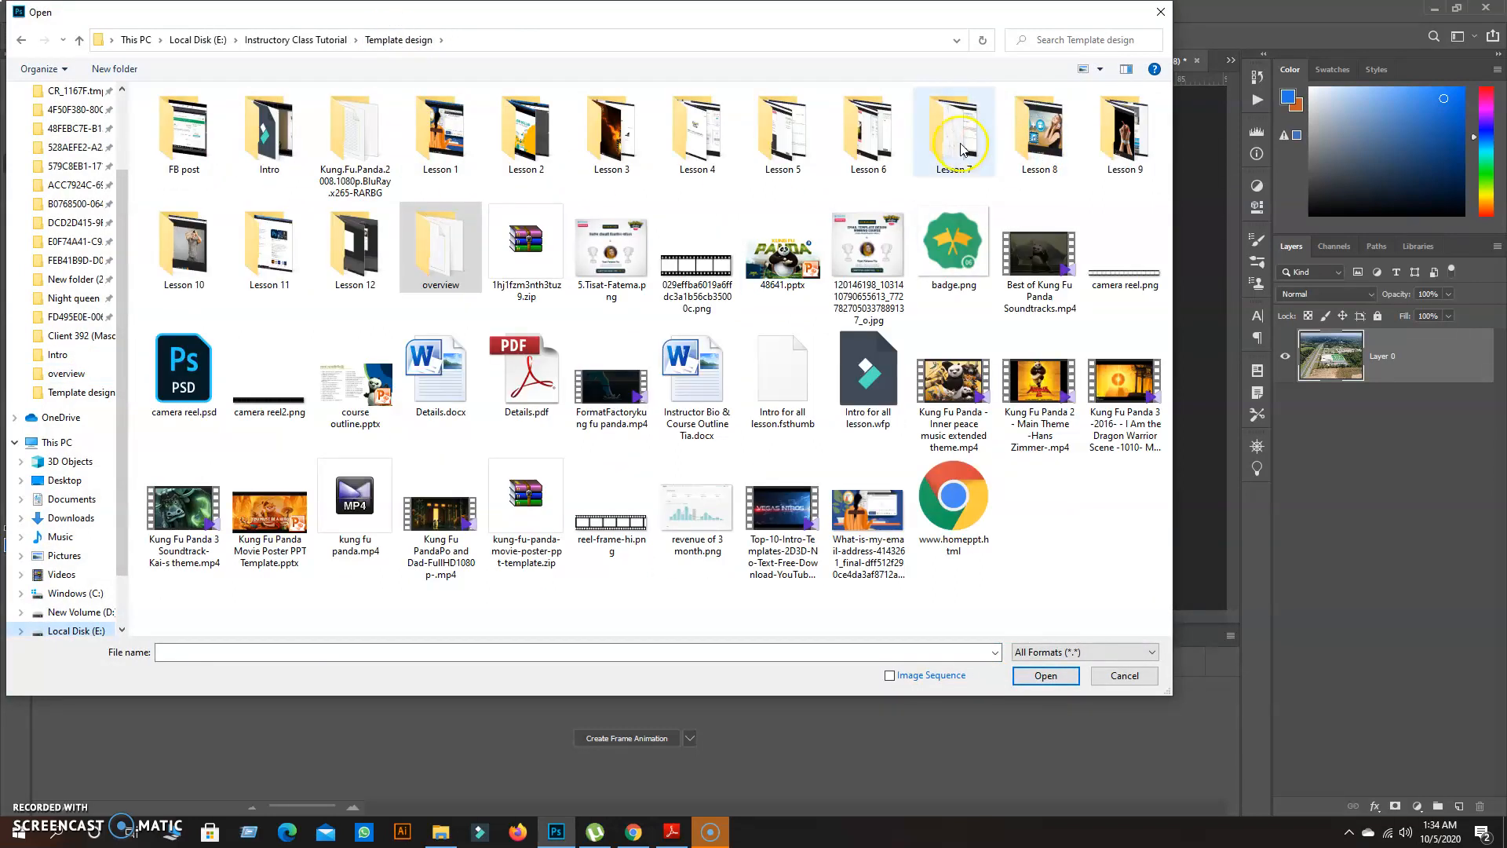
pyautogui.doubleClick(869, 142)
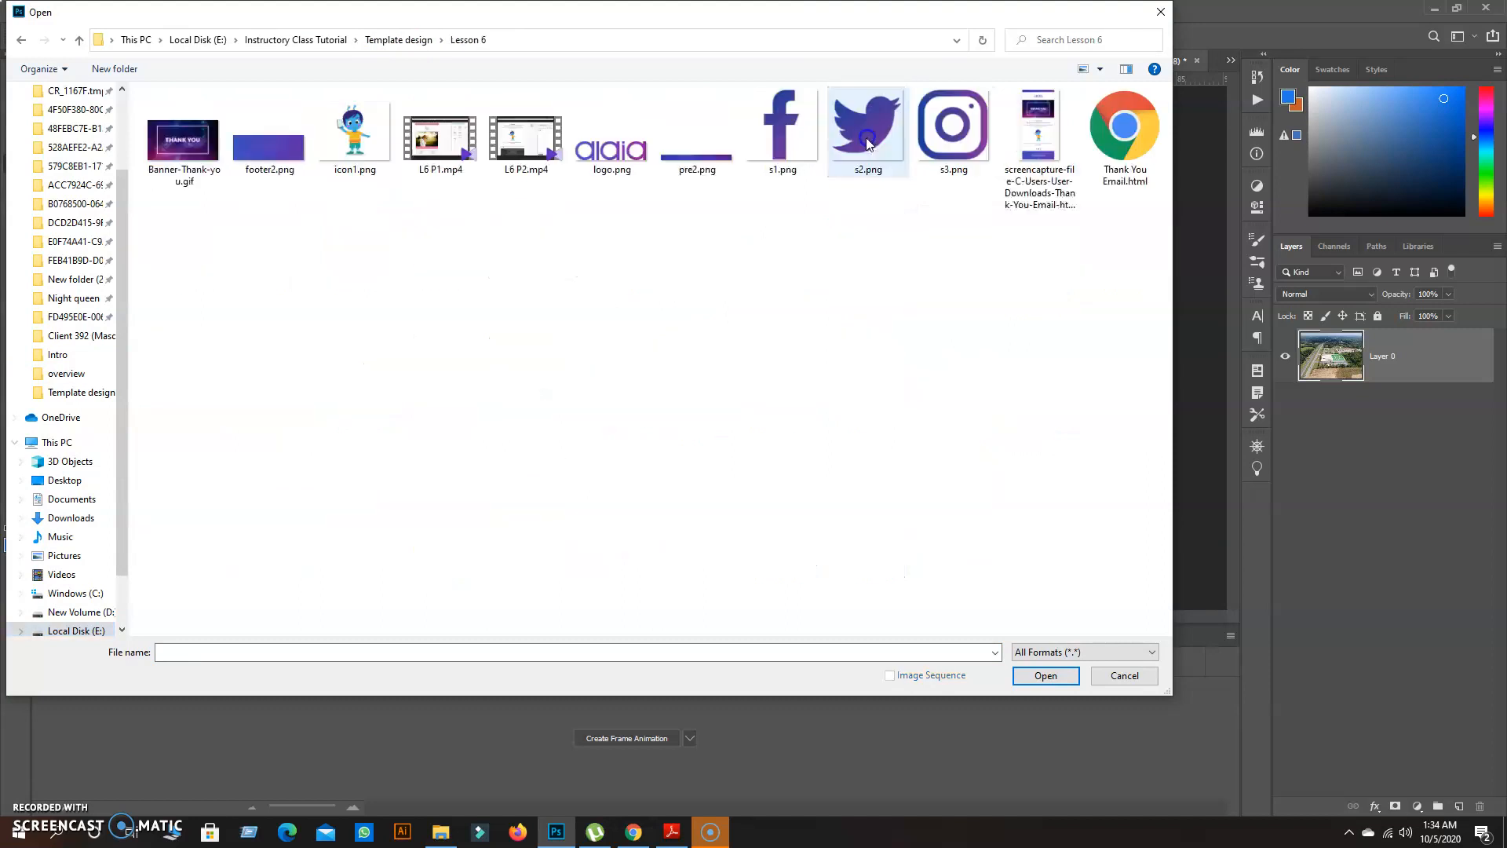
pyautogui.click(21, 39)
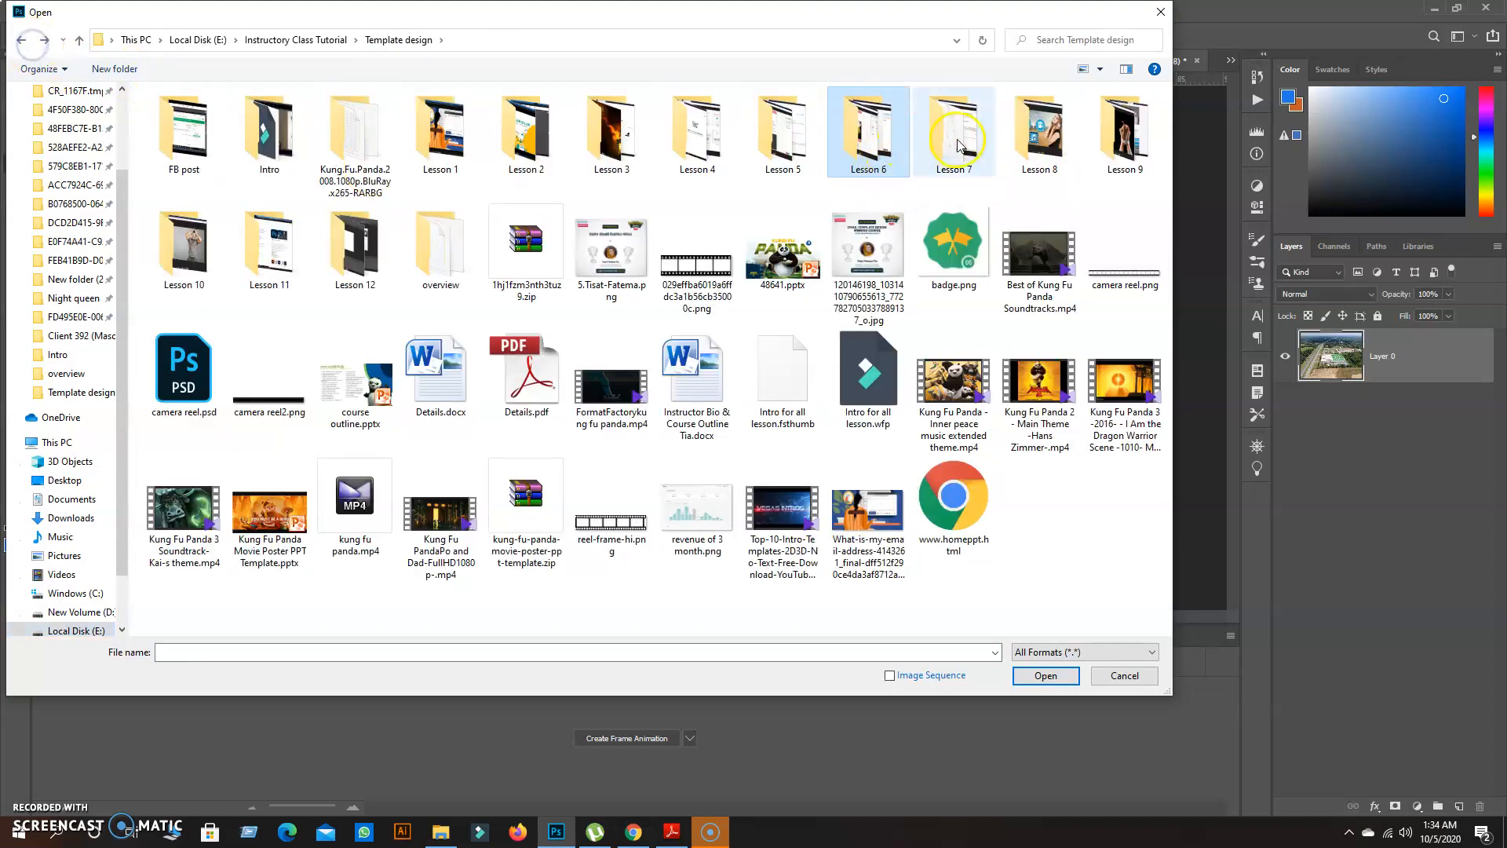
pyautogui.doubleClick(952, 134)
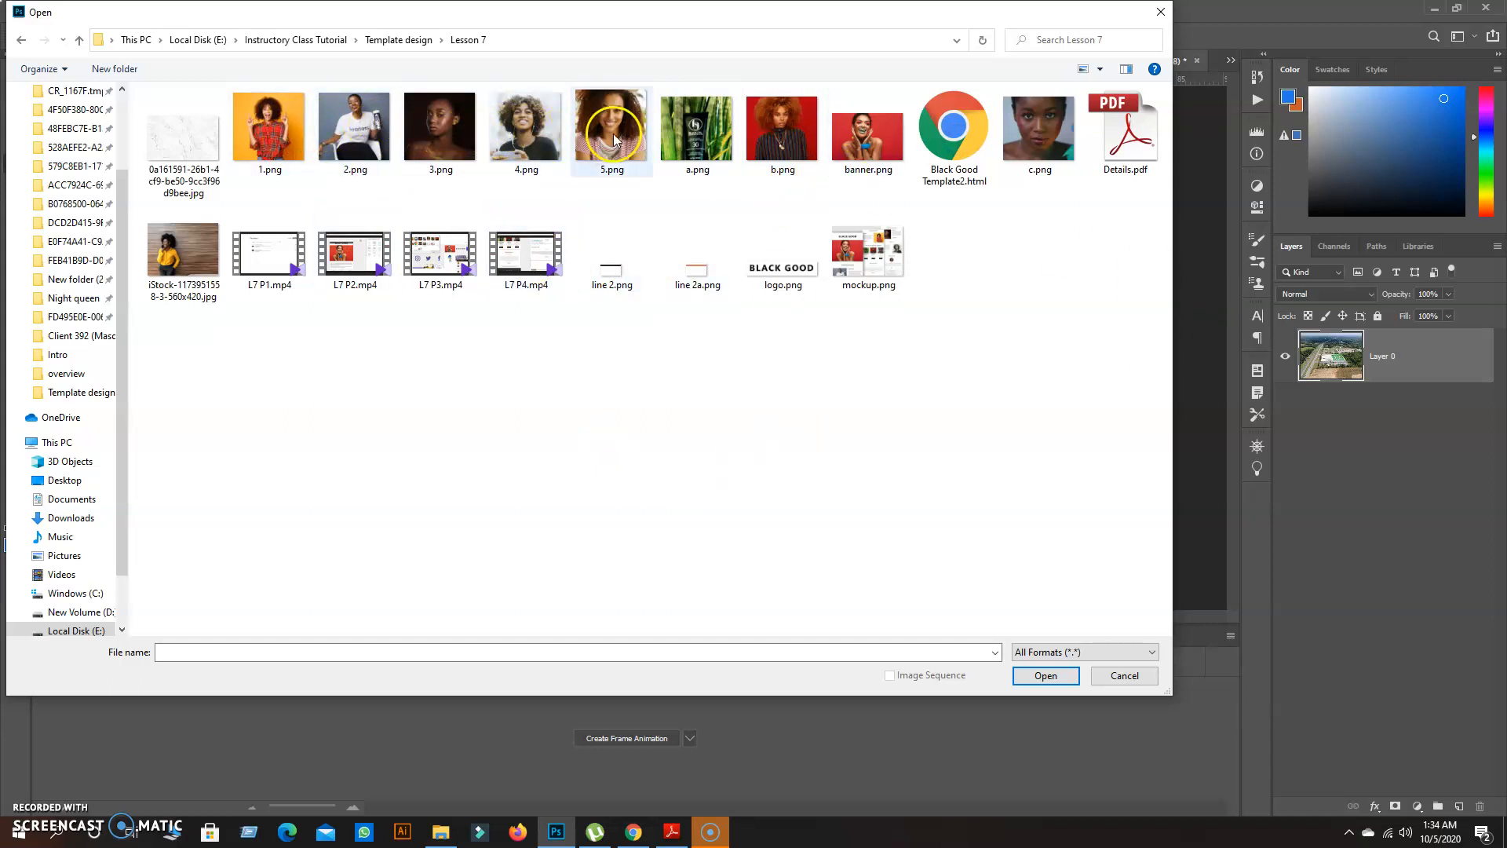
pyautogui.click(1125, 676)
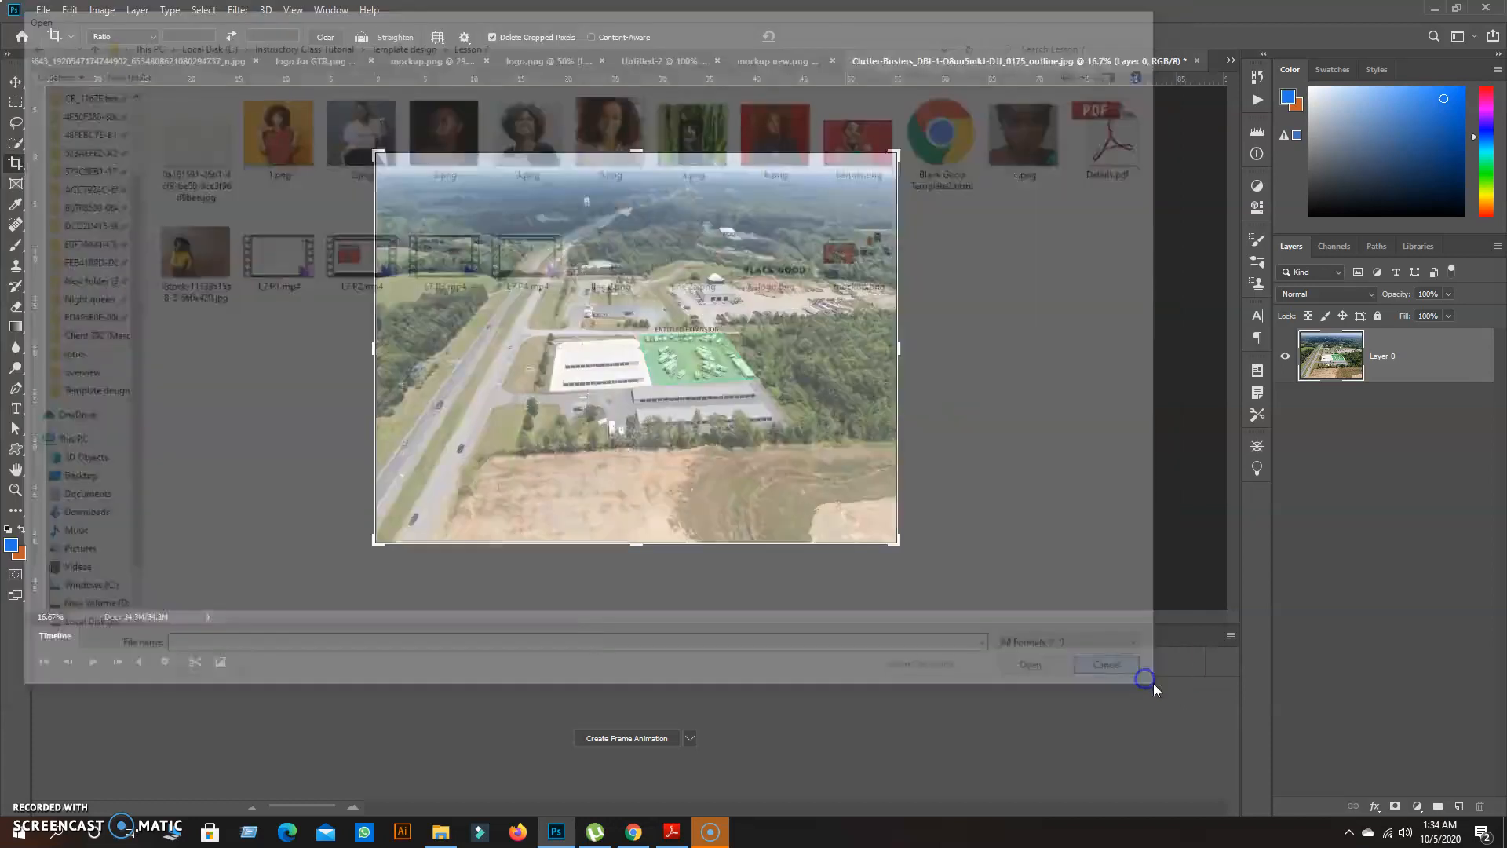
# Step: Crop a strip off the aerial photo's left side with the Crop tool, leaving the canvas about 45 inches wide, and apply the crop
pyautogui.click(45, 11)
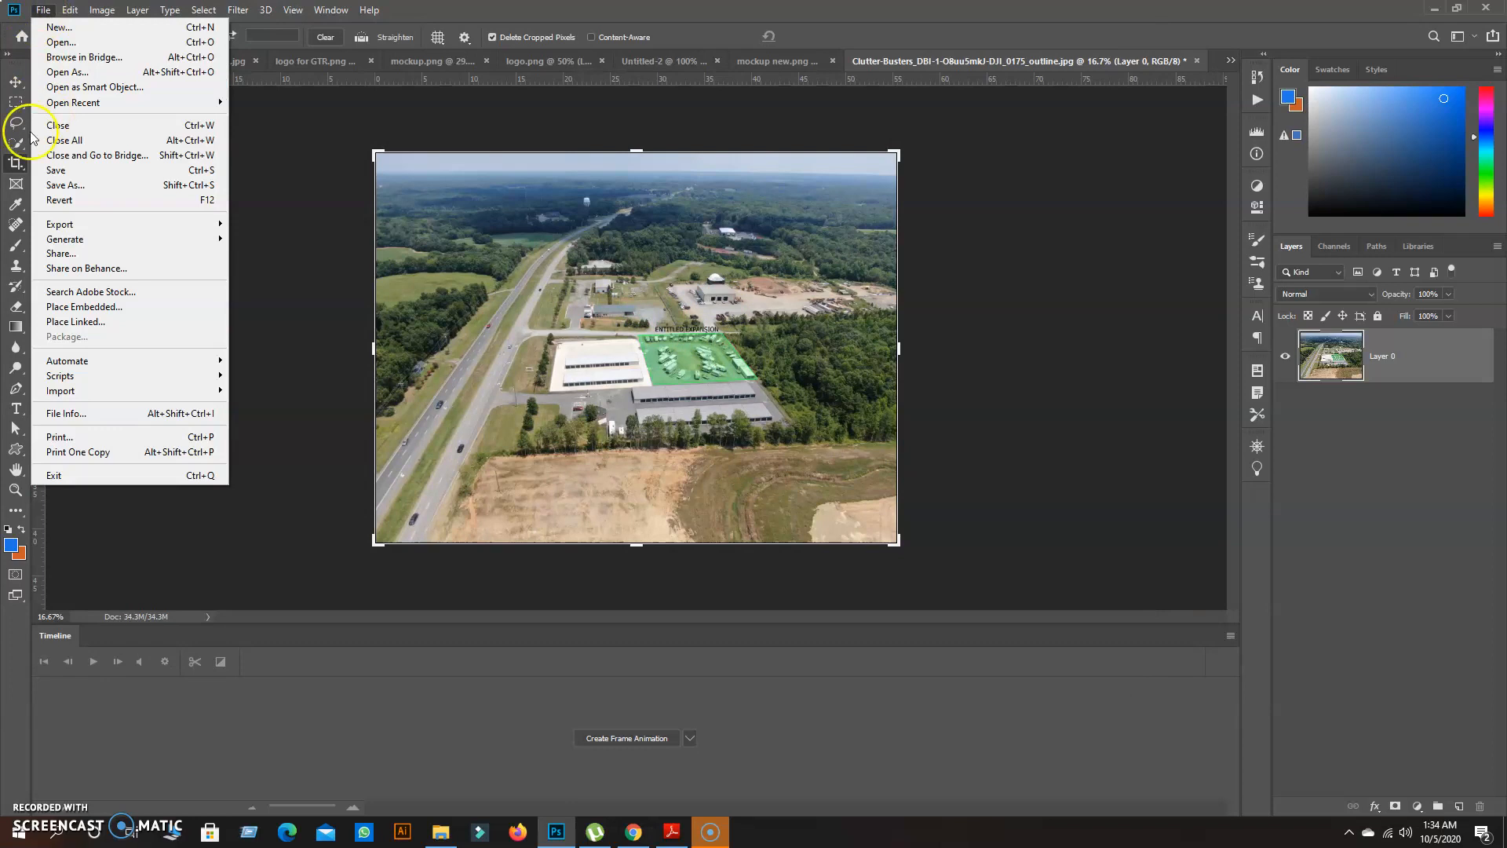
pyautogui.click(16, 163)
pyautogui.click(780, 365)
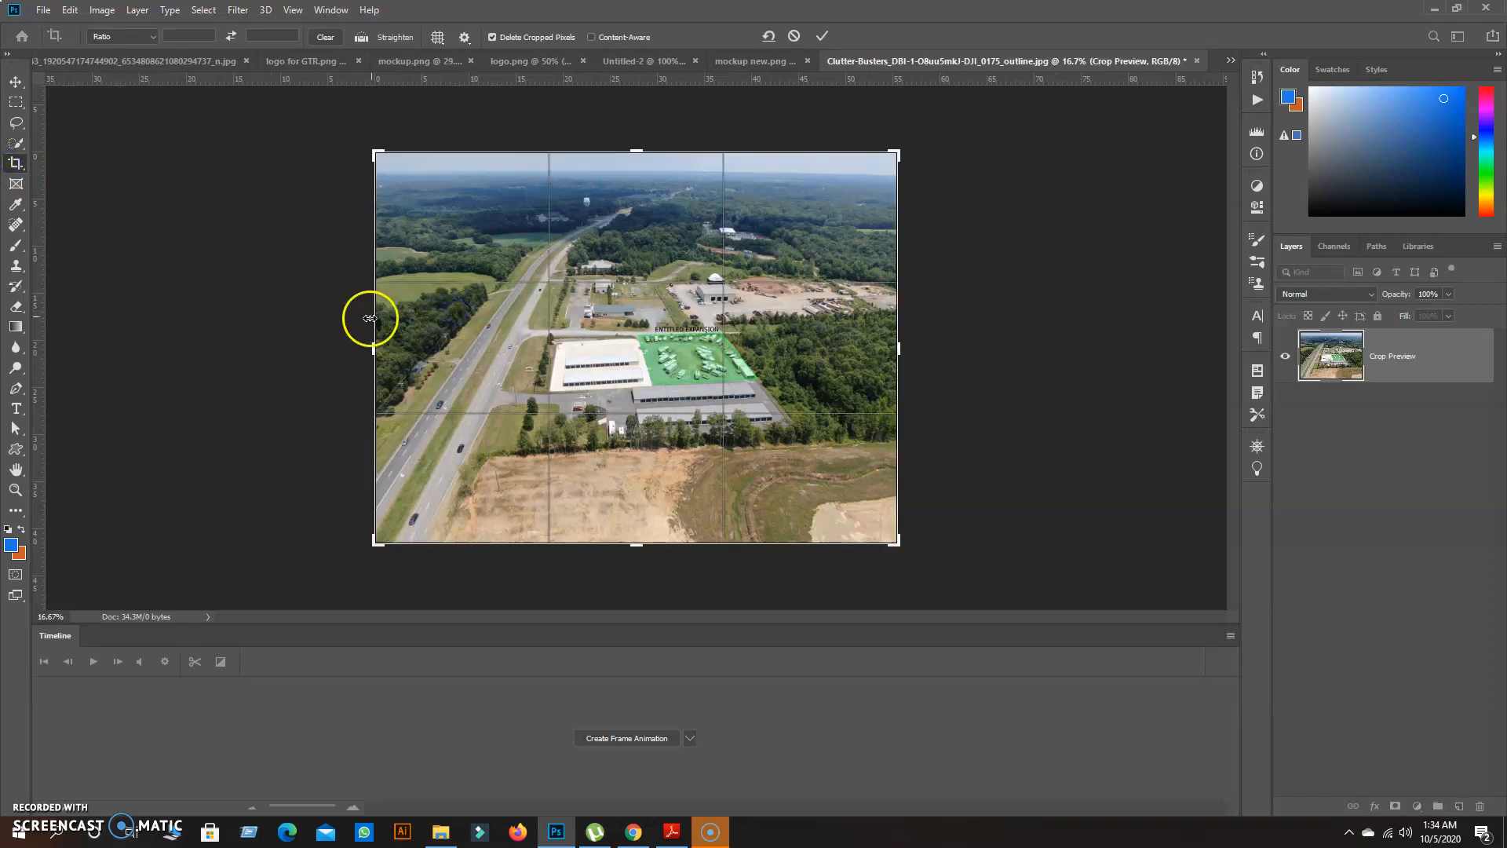
pyautogui.moveTo(377, 348); pyautogui.dragTo(421, 349)
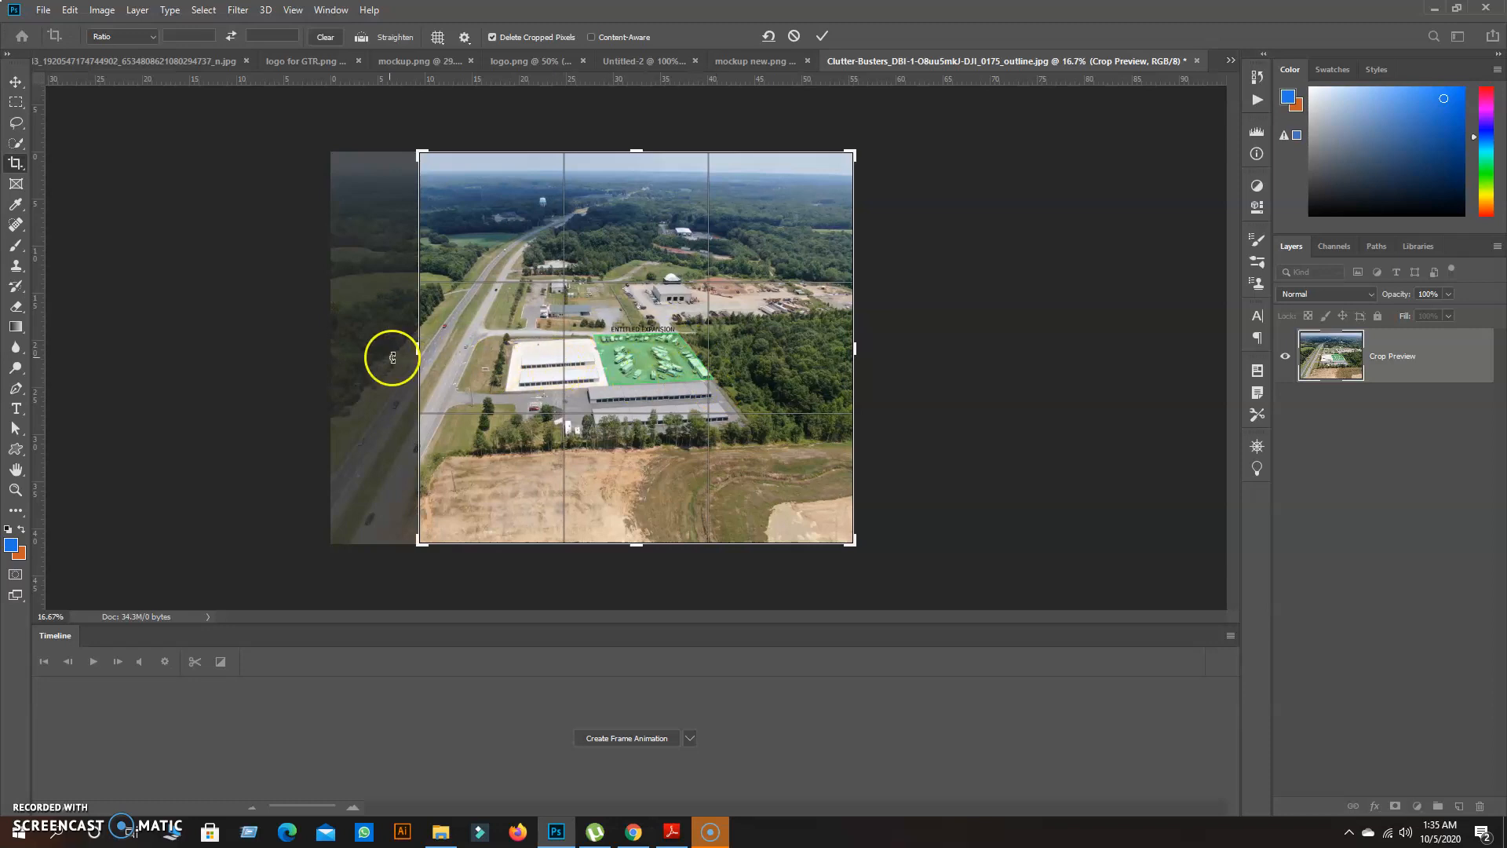
pyautogui.moveTo(415, 348); pyautogui.dragTo(418, 349)
pyautogui.click(16, 81)
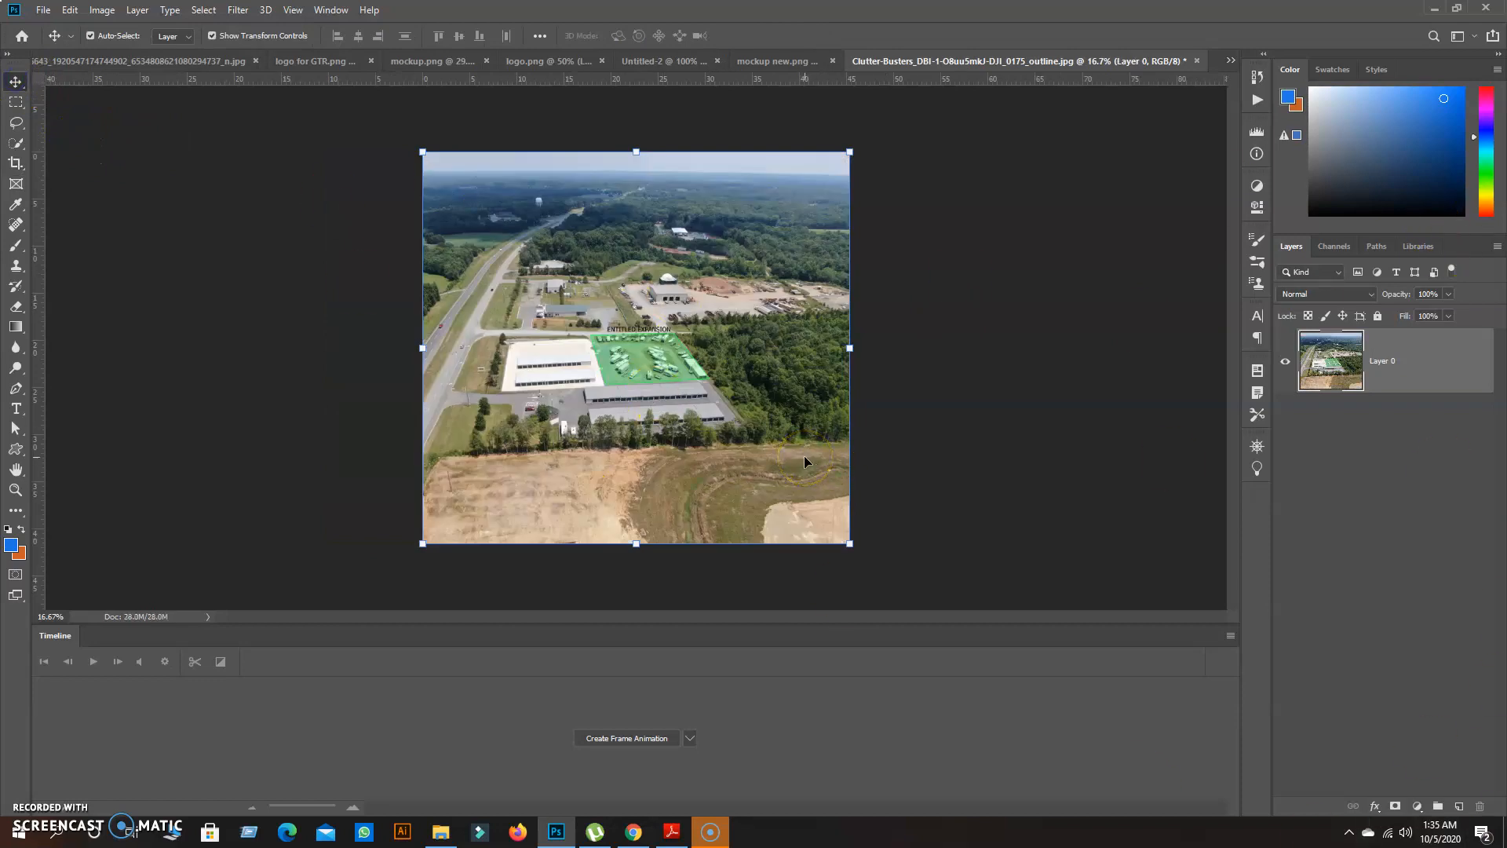
# Step: Place Office main.jpg as an embedded image over the cropped aerial photo
pyautogui.click(44, 11)
pyautogui.moveTo(70, 9)
pyautogui.click(732, 338)
pyautogui.click(43, 11)
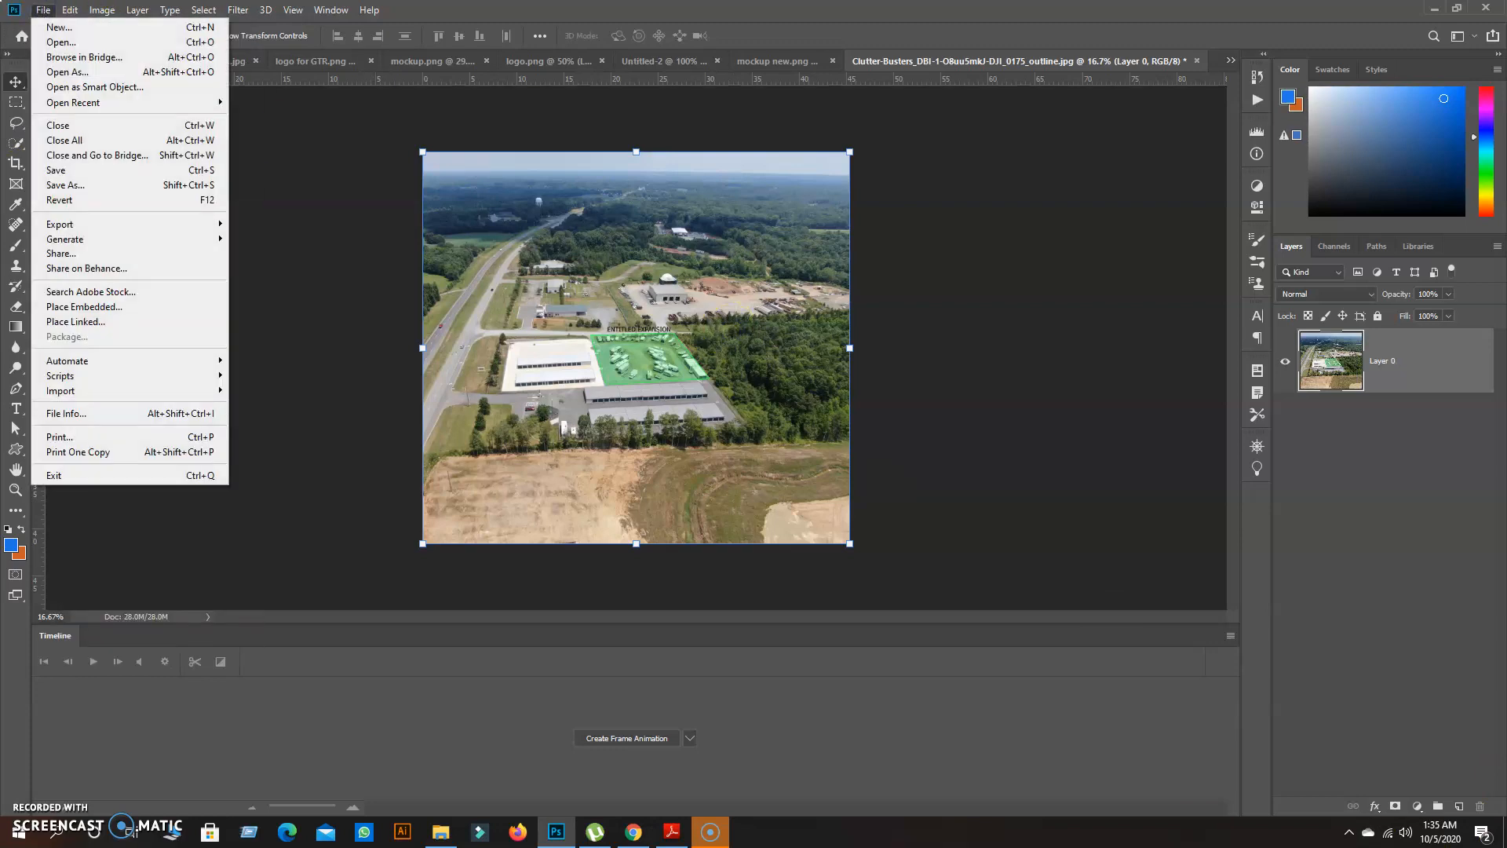
pyautogui.click(91, 308)
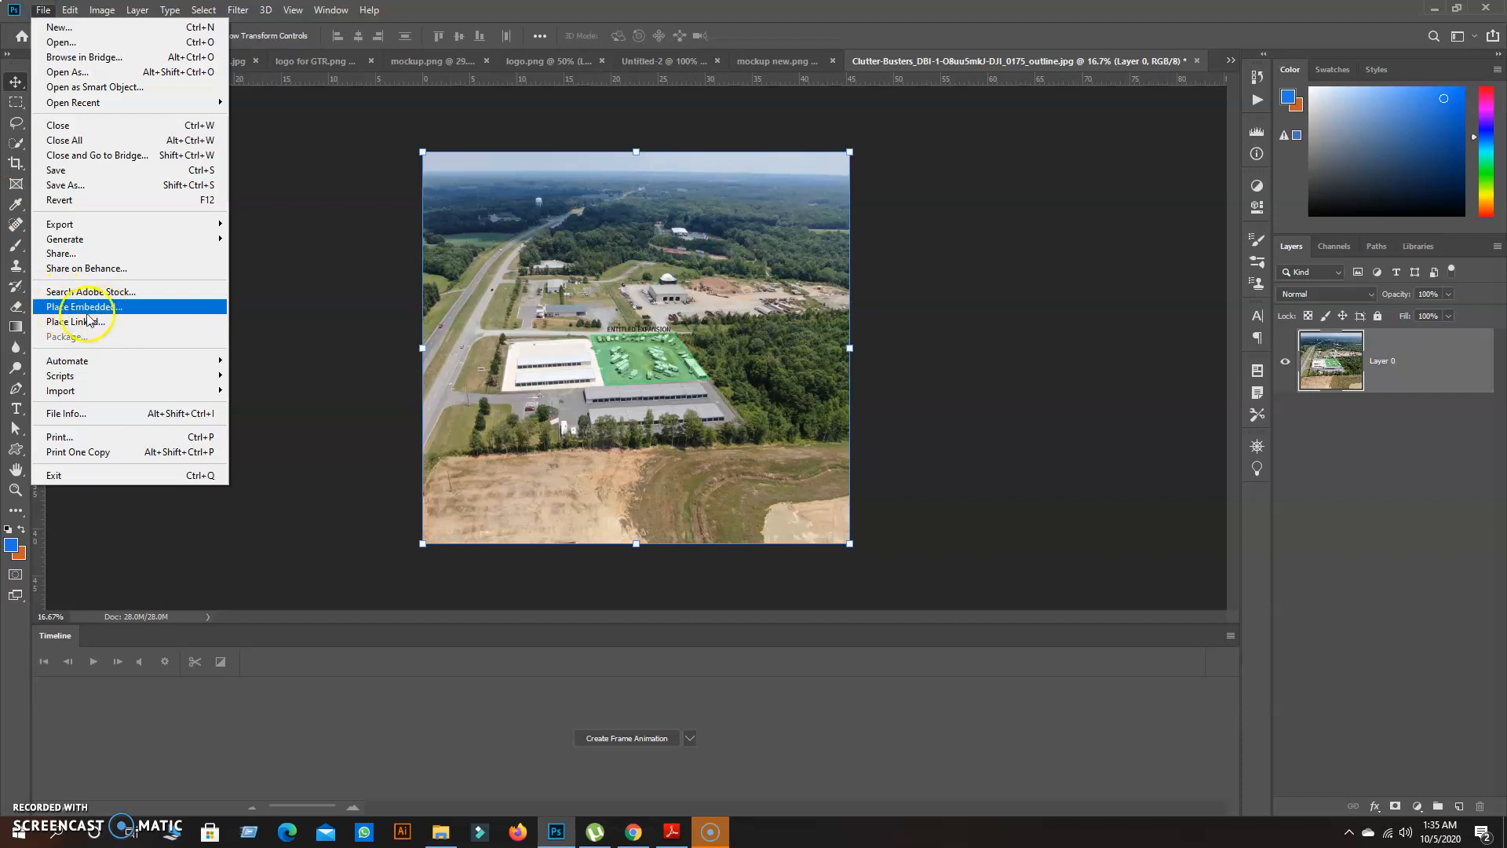
pyautogui.click(115, 312)
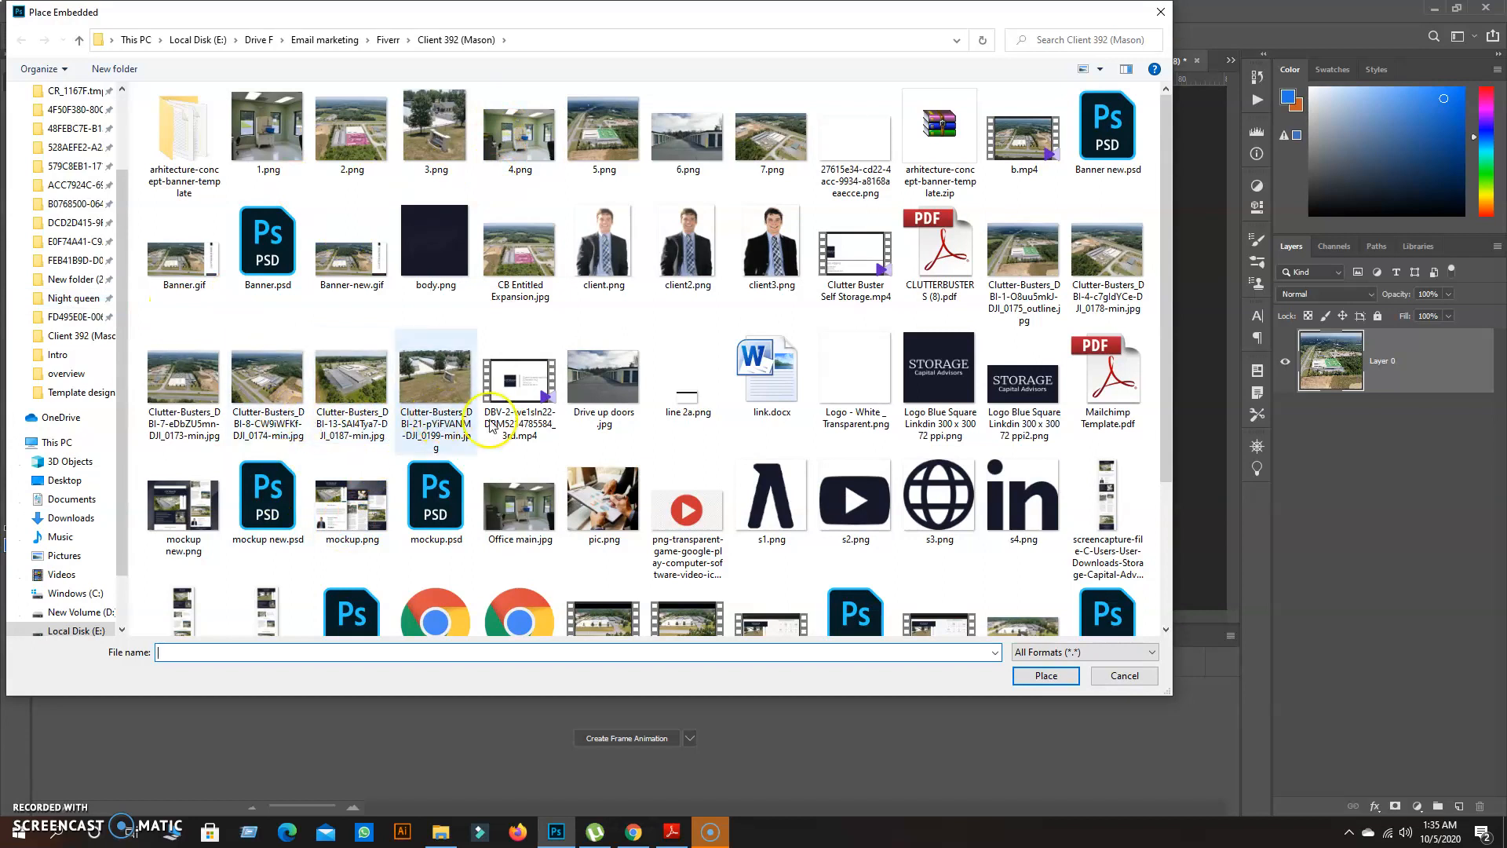
pyautogui.doubleClick(525, 509)
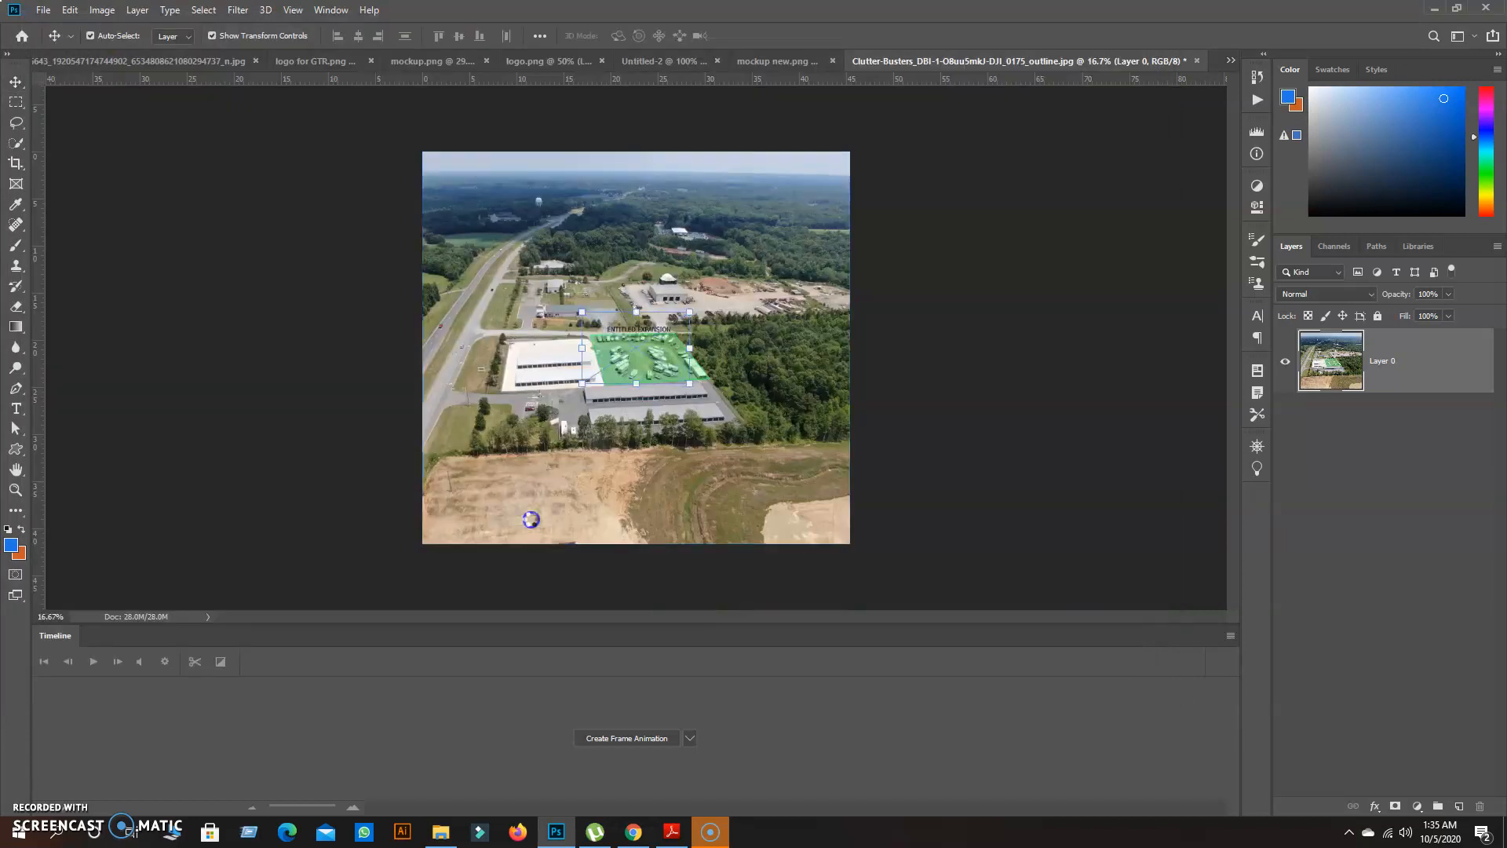
# Step: Enlarge the Office main photo to the full canvas height, shift it to cover the whole canvas, and select Layer 0
pyautogui.moveTo(634, 312); pyautogui.dragTo(633, 152)
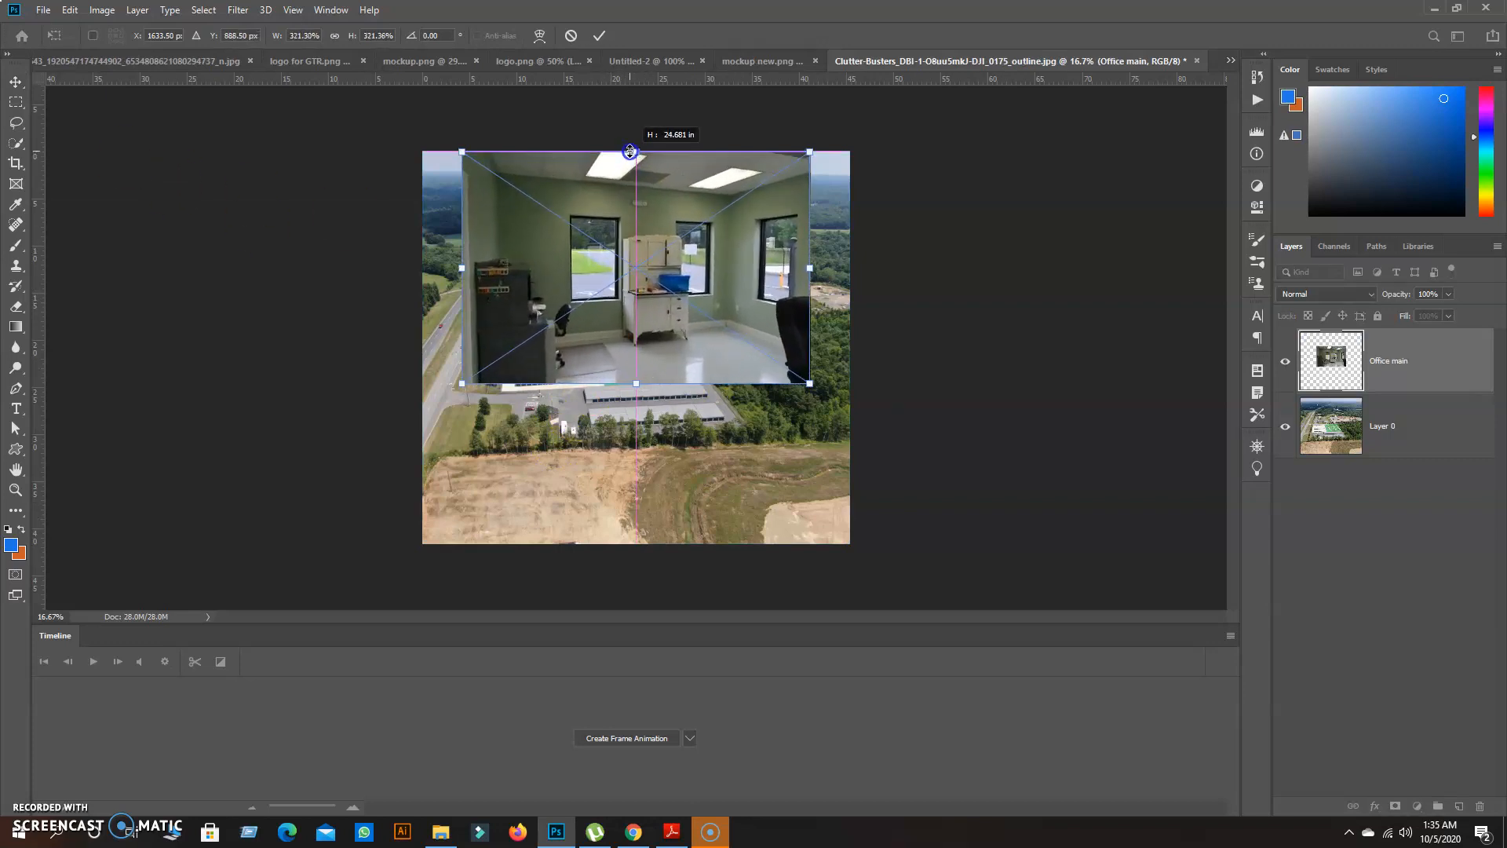
pyautogui.moveTo(639, 390); pyautogui.dragTo(661, 545)
pyautogui.moveTo(635, 386); pyautogui.dragTo(541, 403)
pyautogui.click(1410, 424)
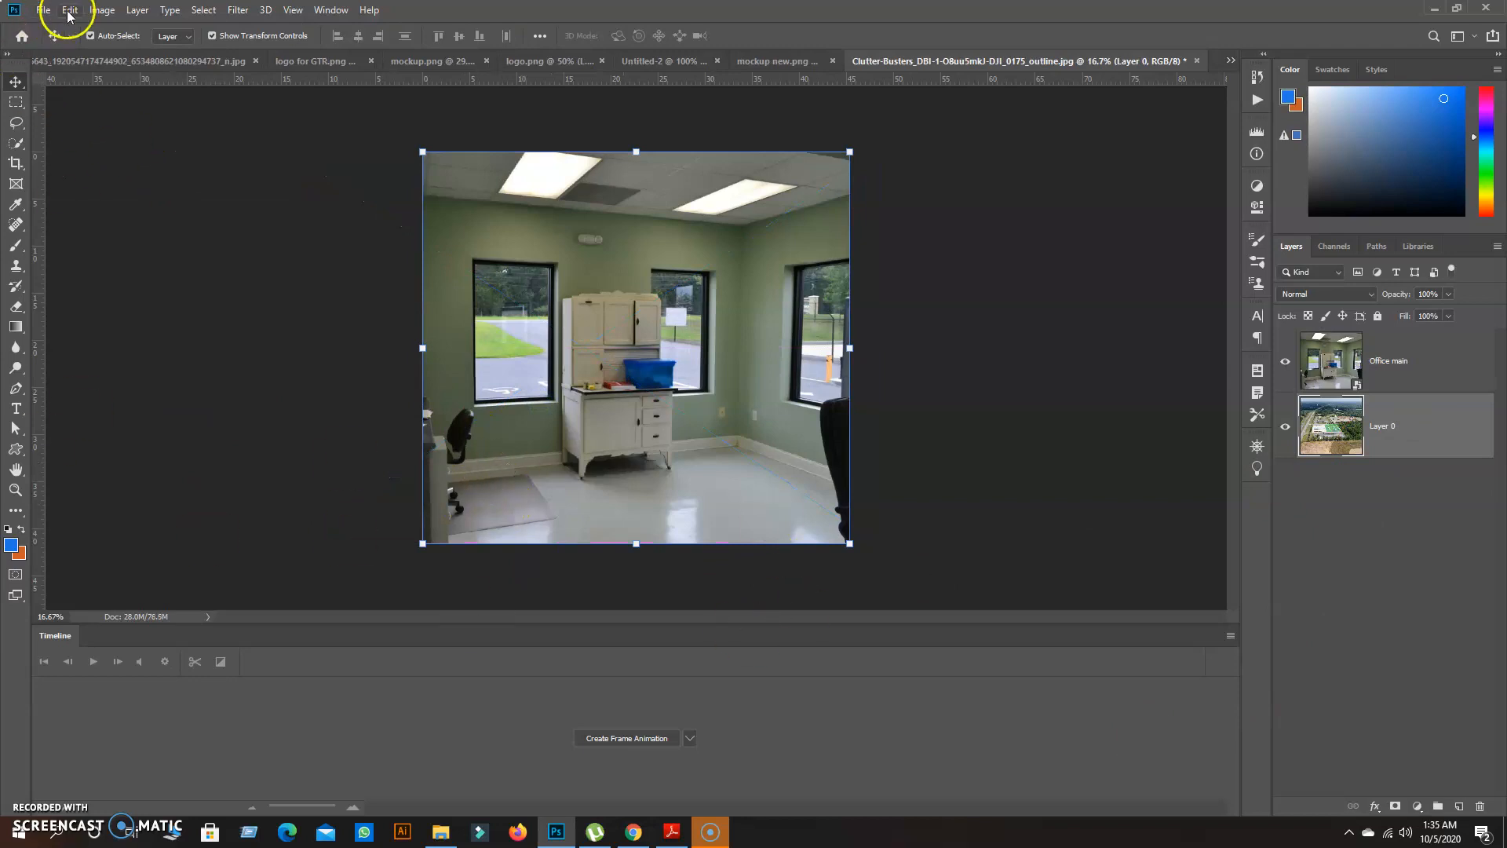
# Step: Place 3.png as an embedded image and move its layer above Office main in the layer stack
pyautogui.click(44, 11)
pyautogui.click(101, 305)
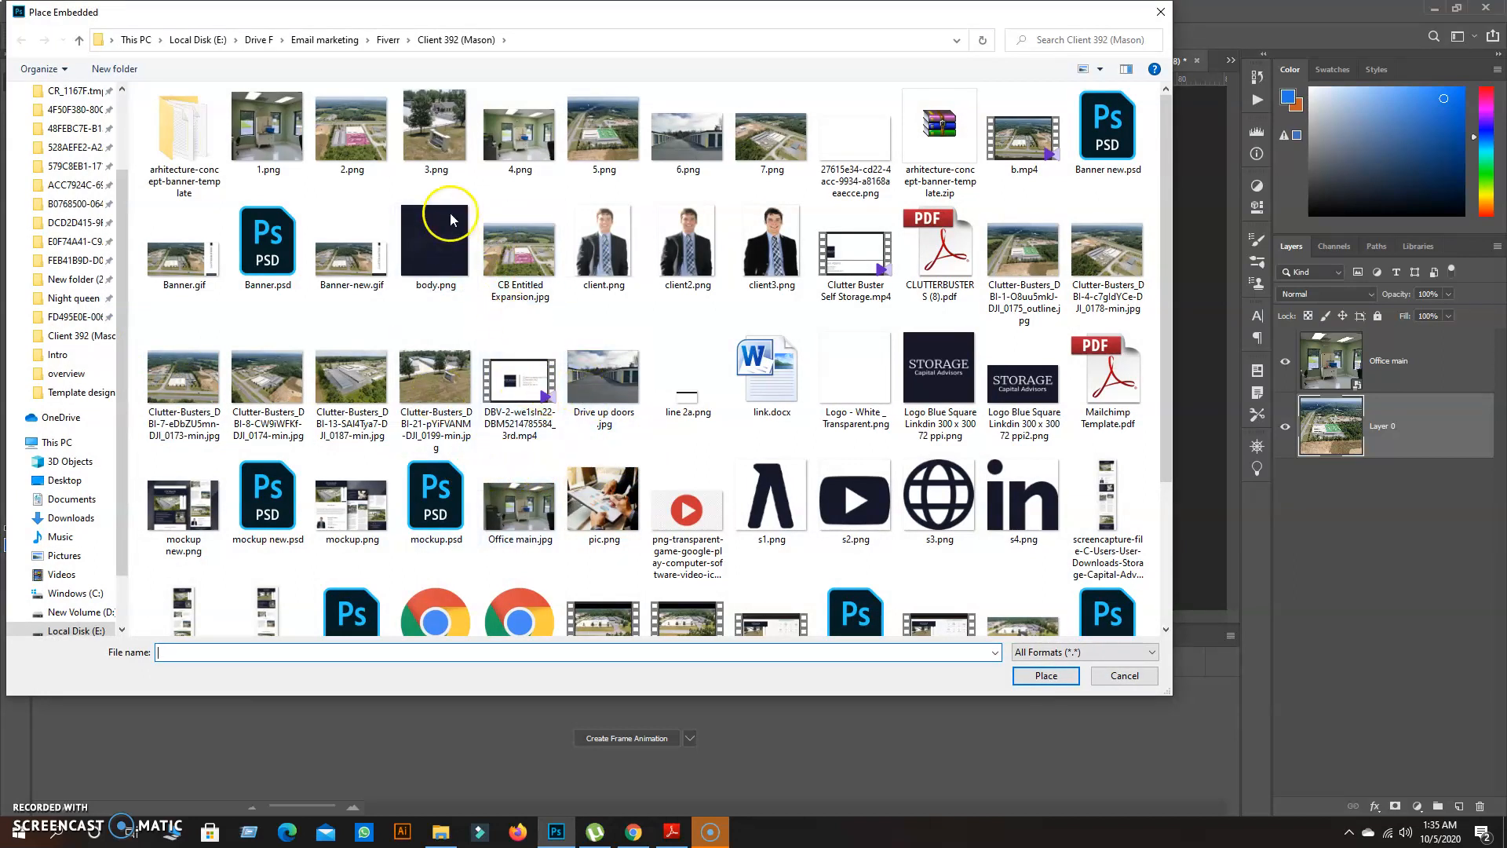
pyautogui.doubleClick(450, 132)
pyautogui.doubleClick(625, 324)
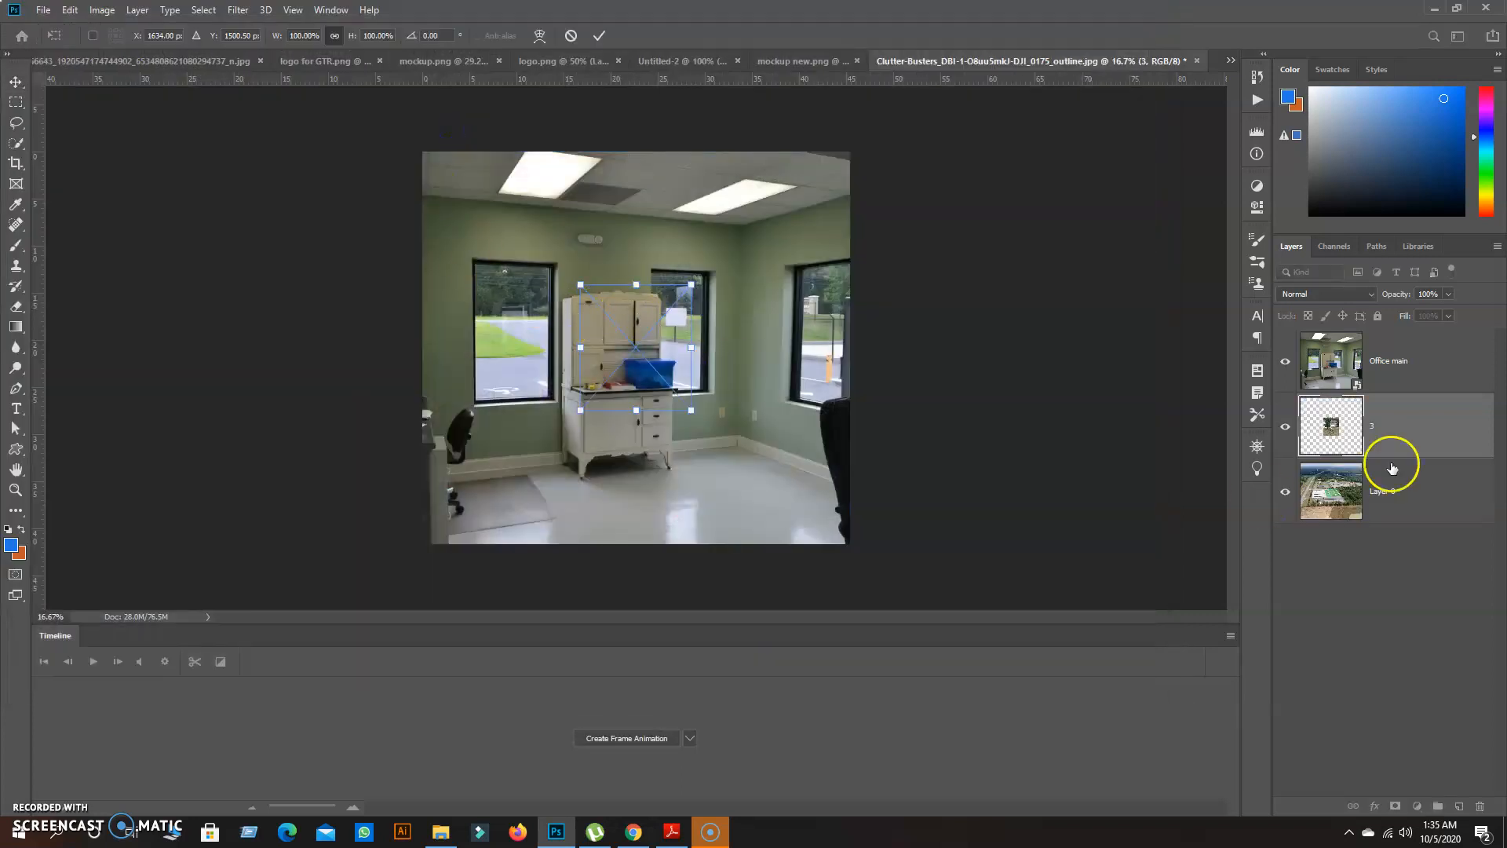
pyautogui.moveTo(1391, 461); pyautogui.dragTo(1390, 331)
# Step: Enlarge layer 3 to about 385% so it spans the full canvas width, apply the transform, and keep layer 3 selected
pyautogui.moveTo(636, 284); pyautogui.dragTo(637, 151)
pyautogui.moveTo(634, 409); pyautogui.dragTo(660, 543)
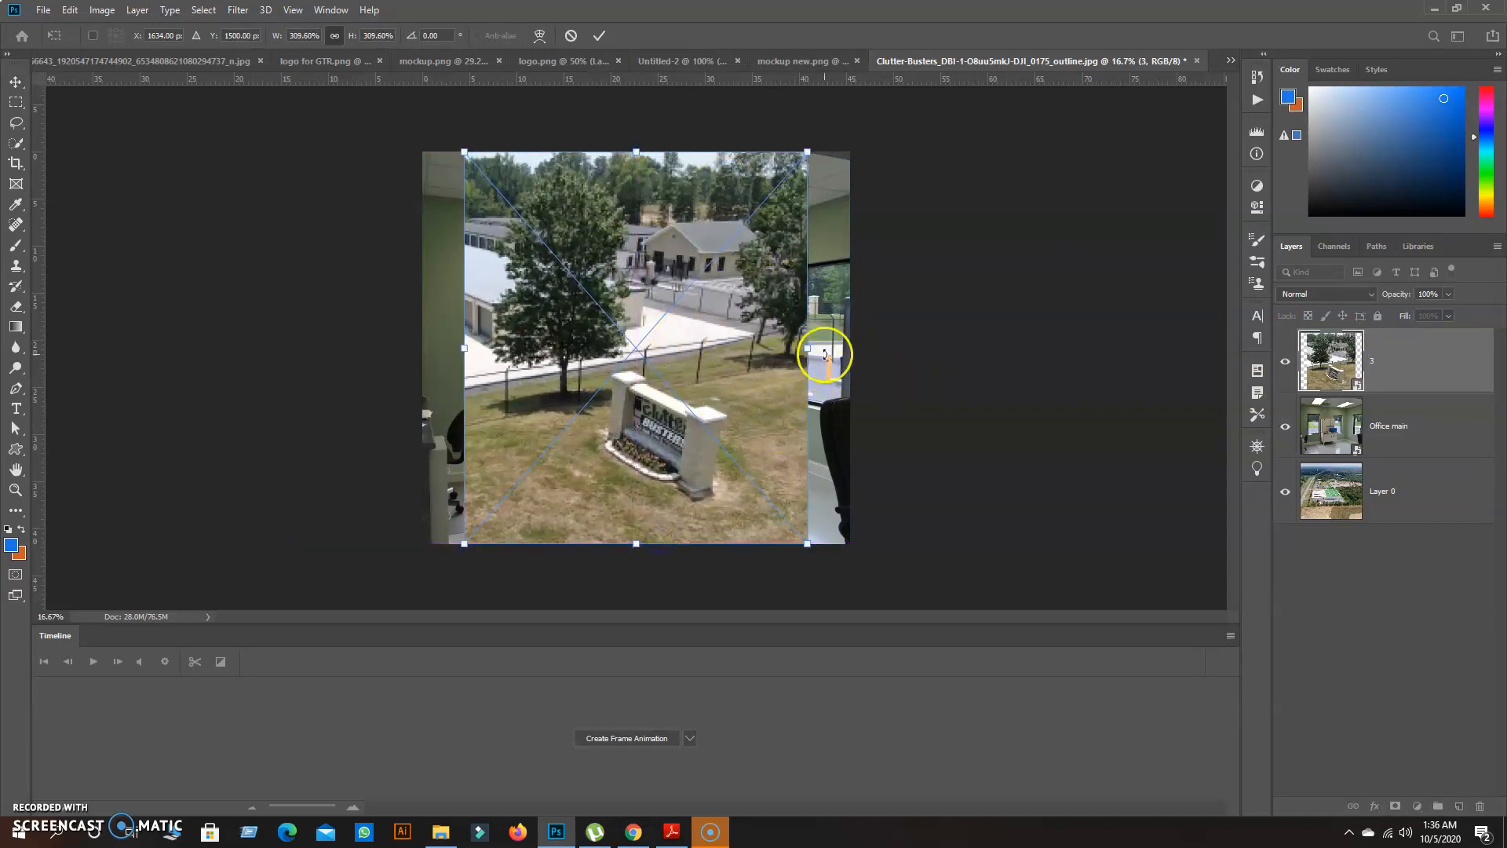
pyautogui.moveTo(811, 353); pyautogui.dragTo(849, 348)
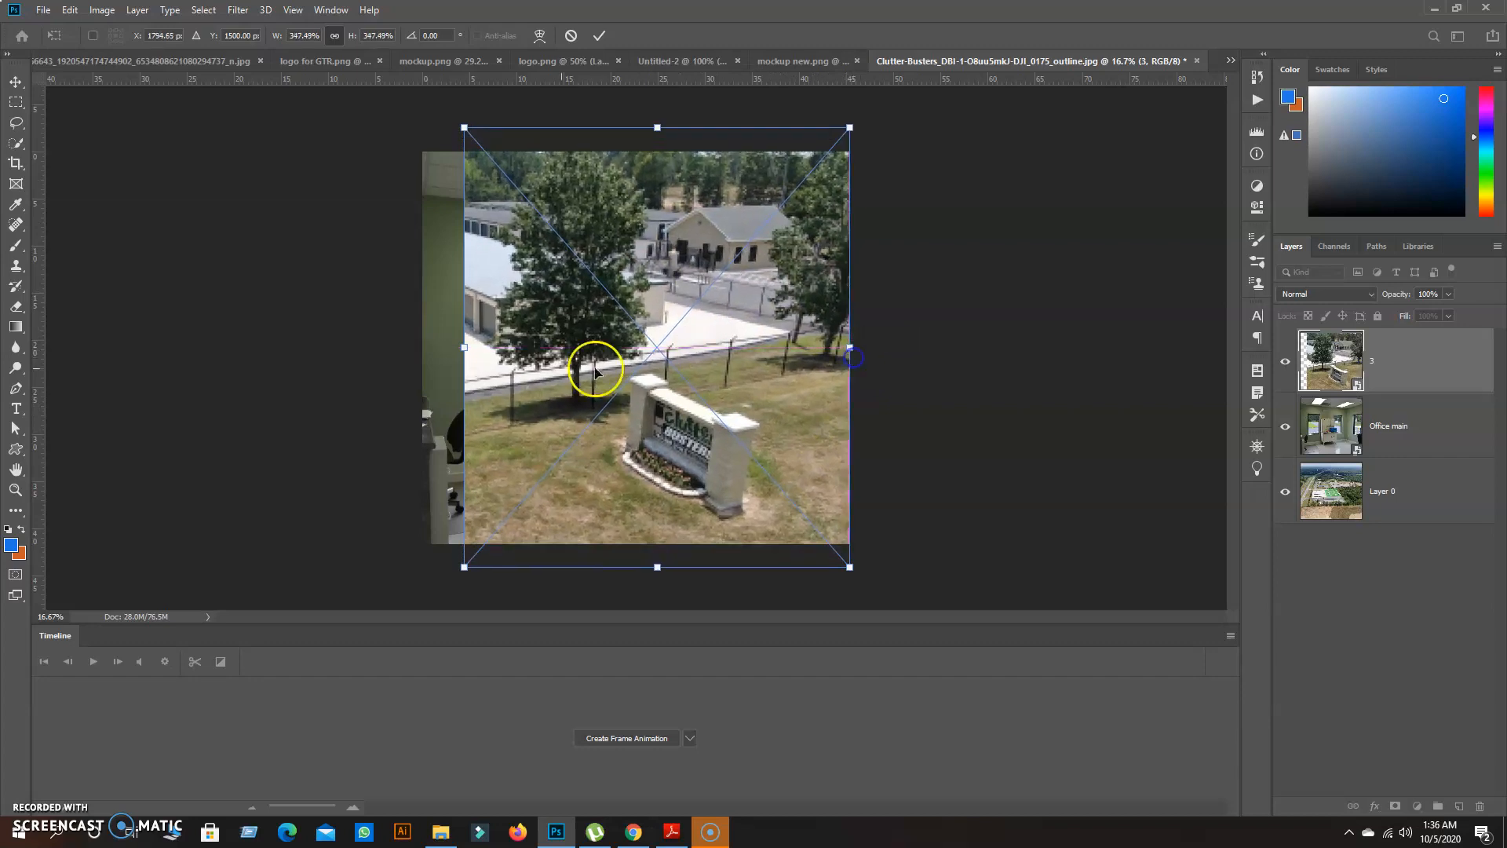
pyautogui.moveTo(468, 353); pyautogui.dragTo(424, 347)
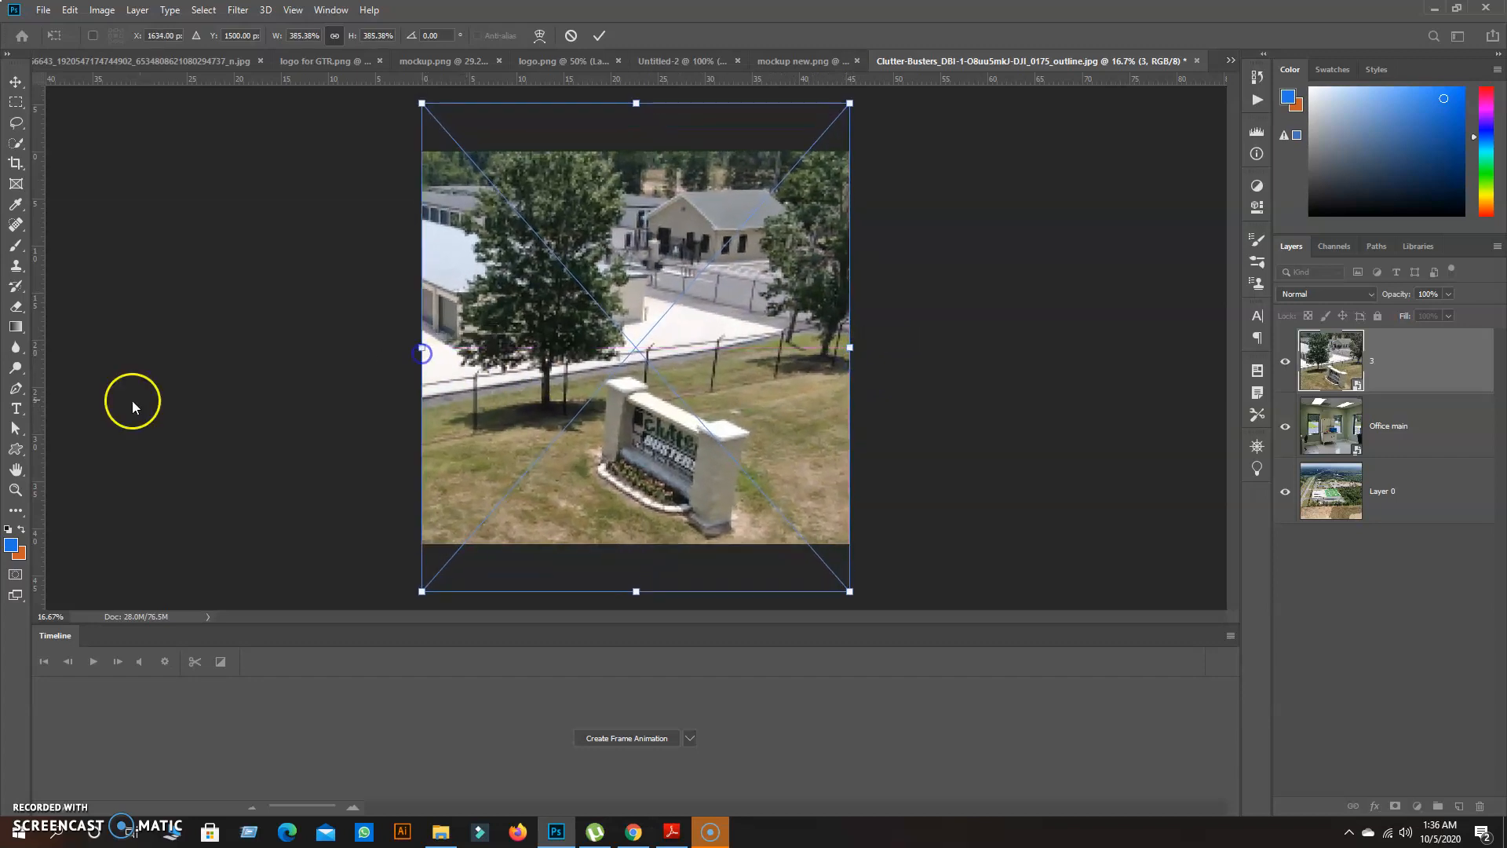
pyautogui.click(1354, 422)
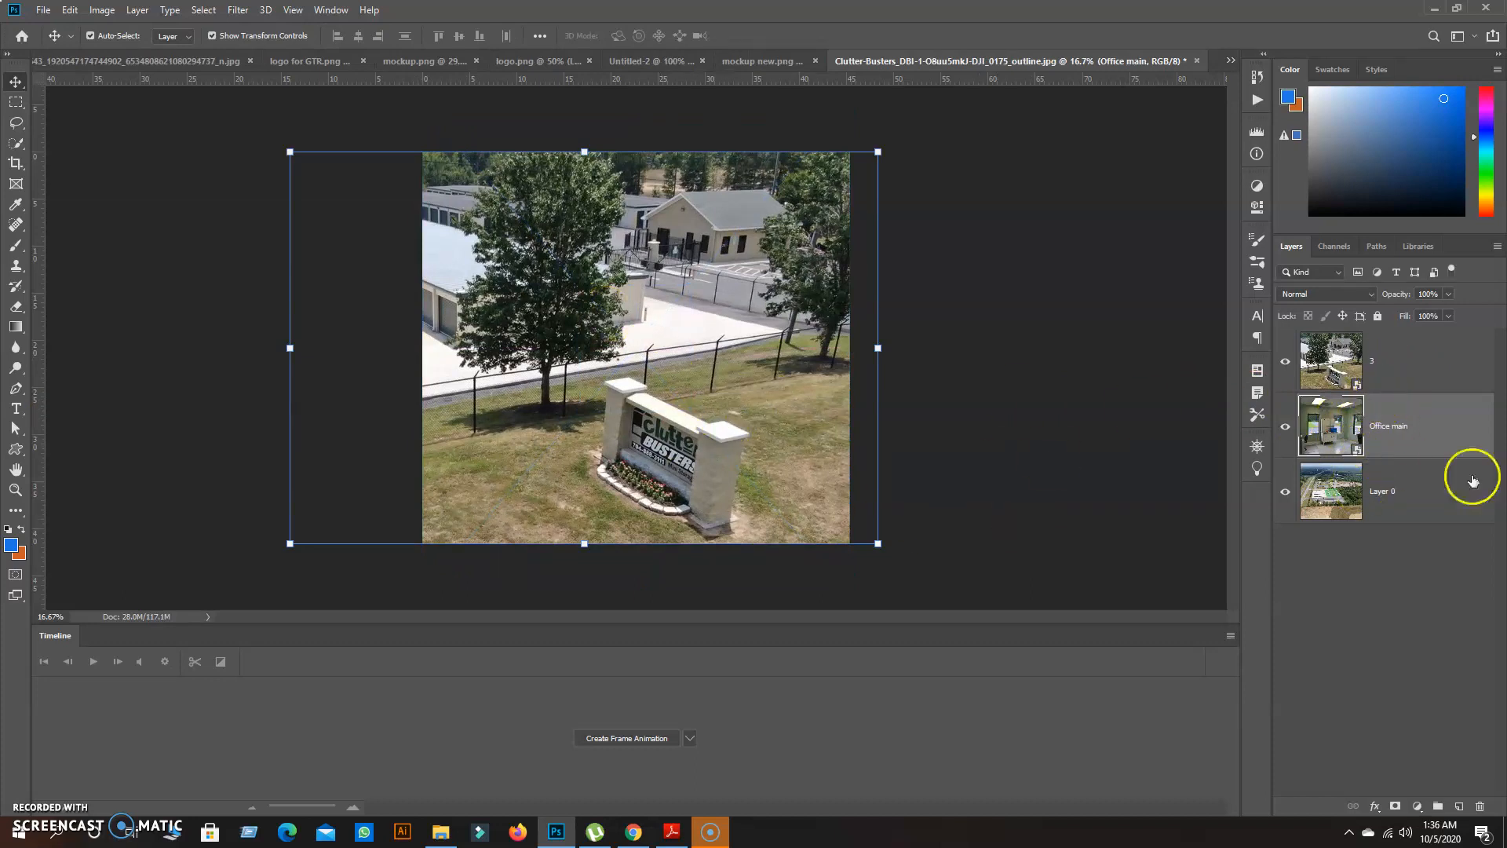
pyautogui.click(1396, 372)
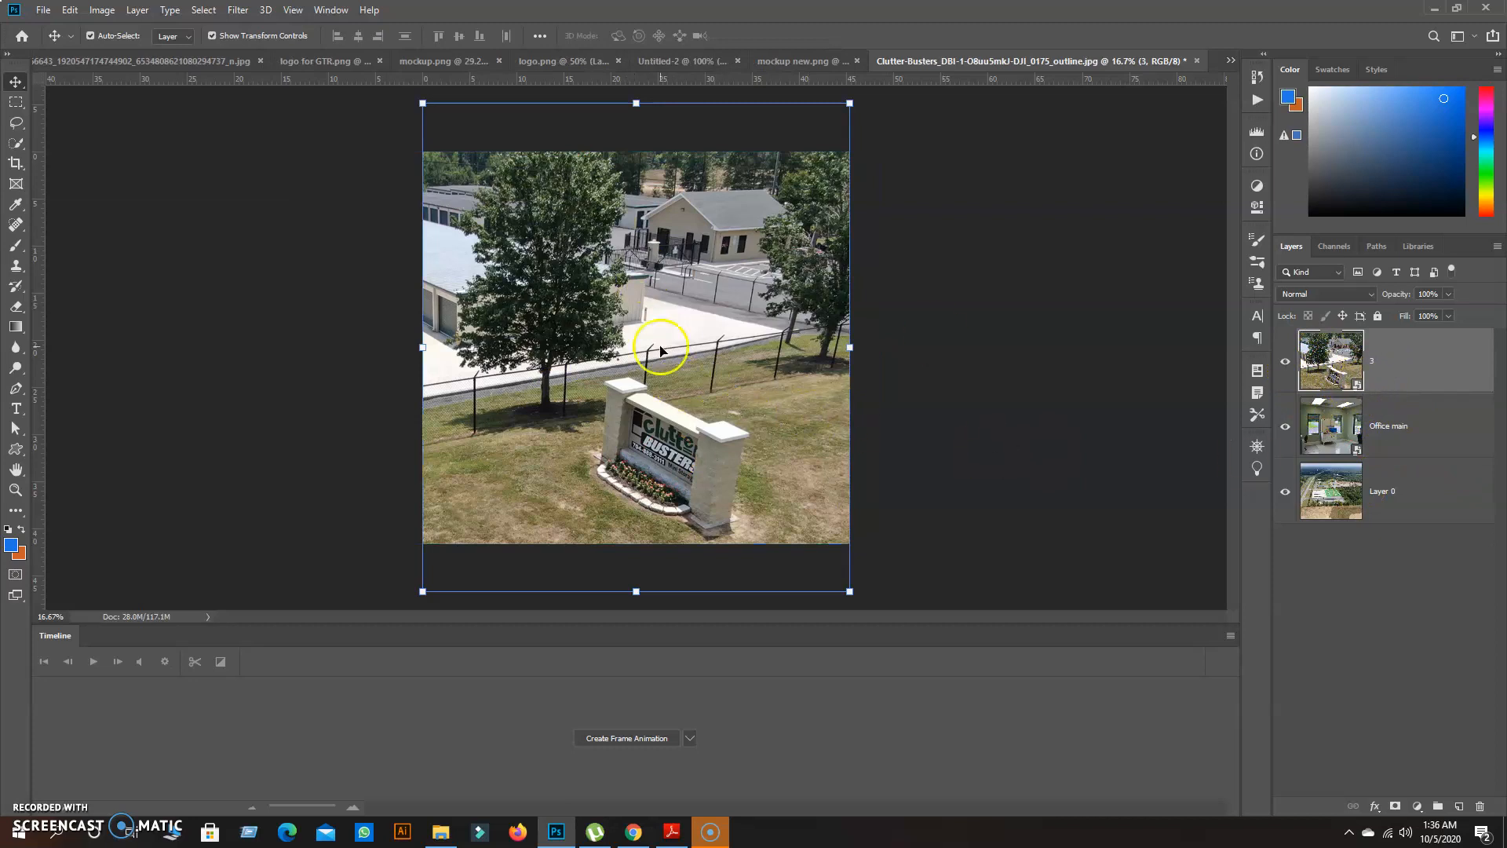
pyautogui.click(41, 10)
pyautogui.click(62, 185)
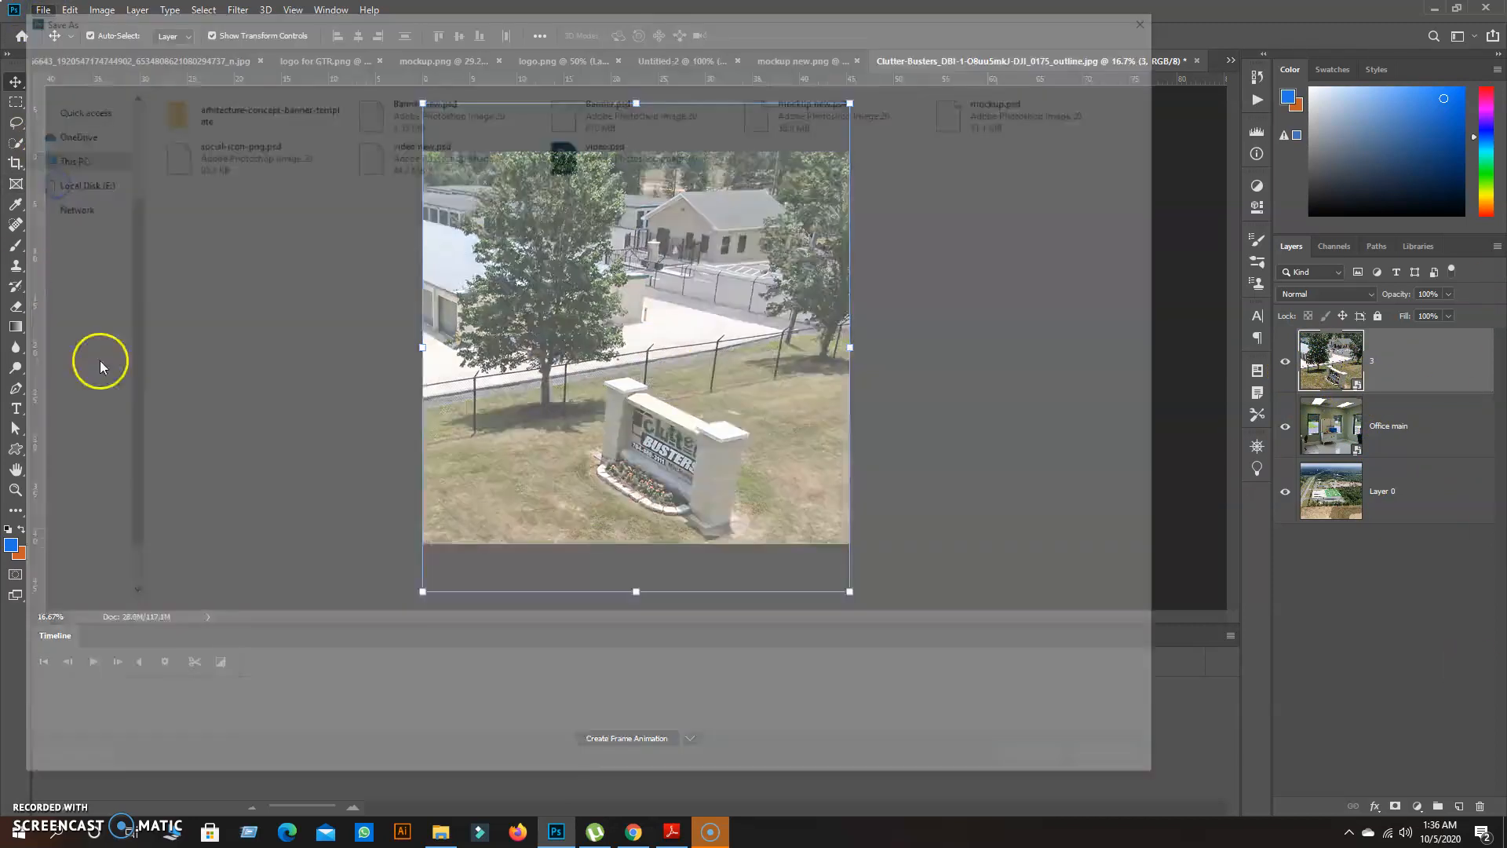
pyautogui.click(232, 641)
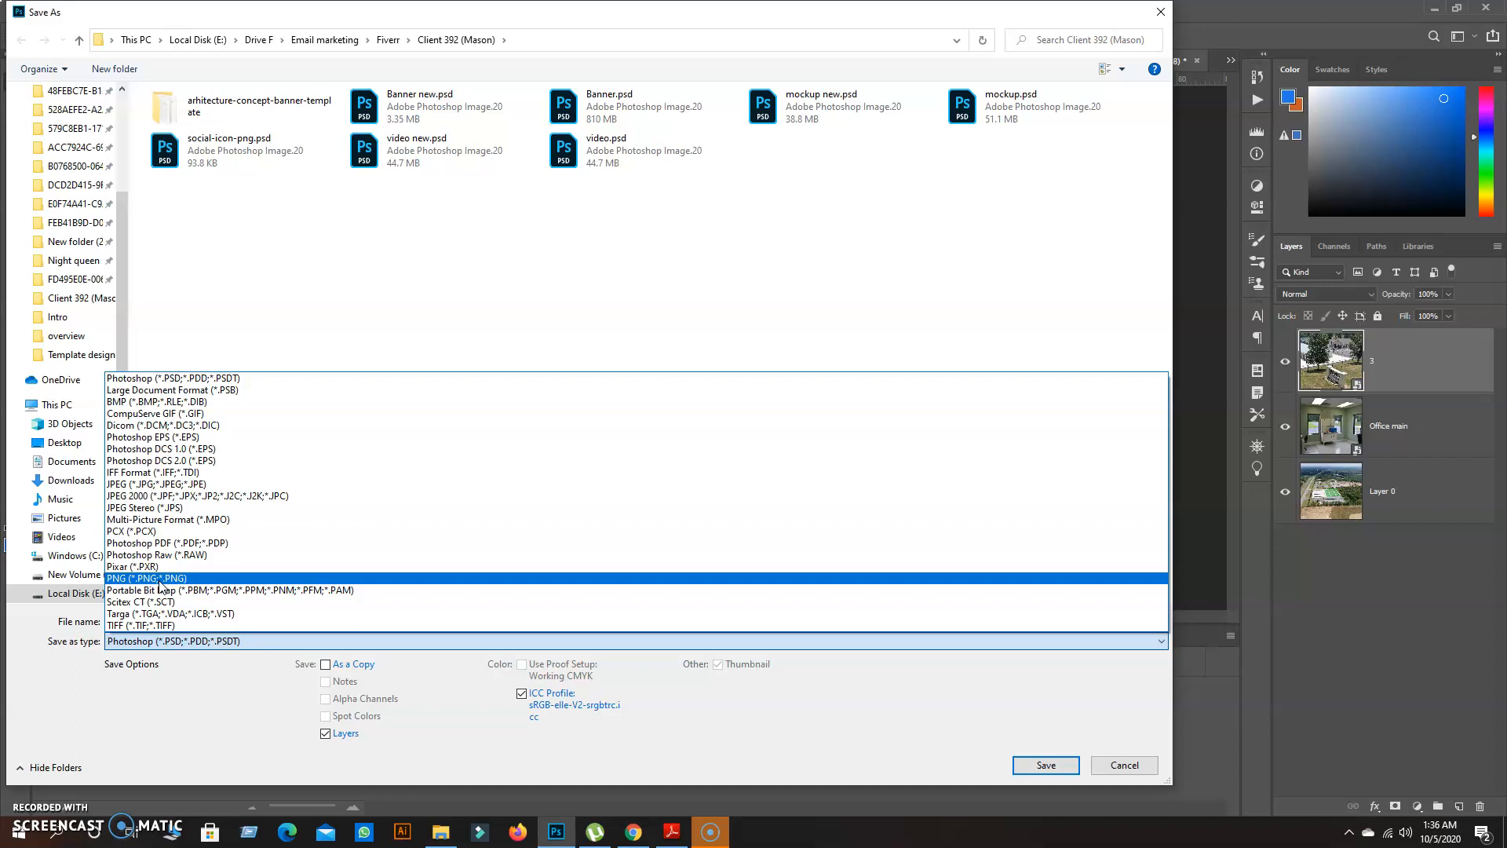
pyautogui.click(157, 581)
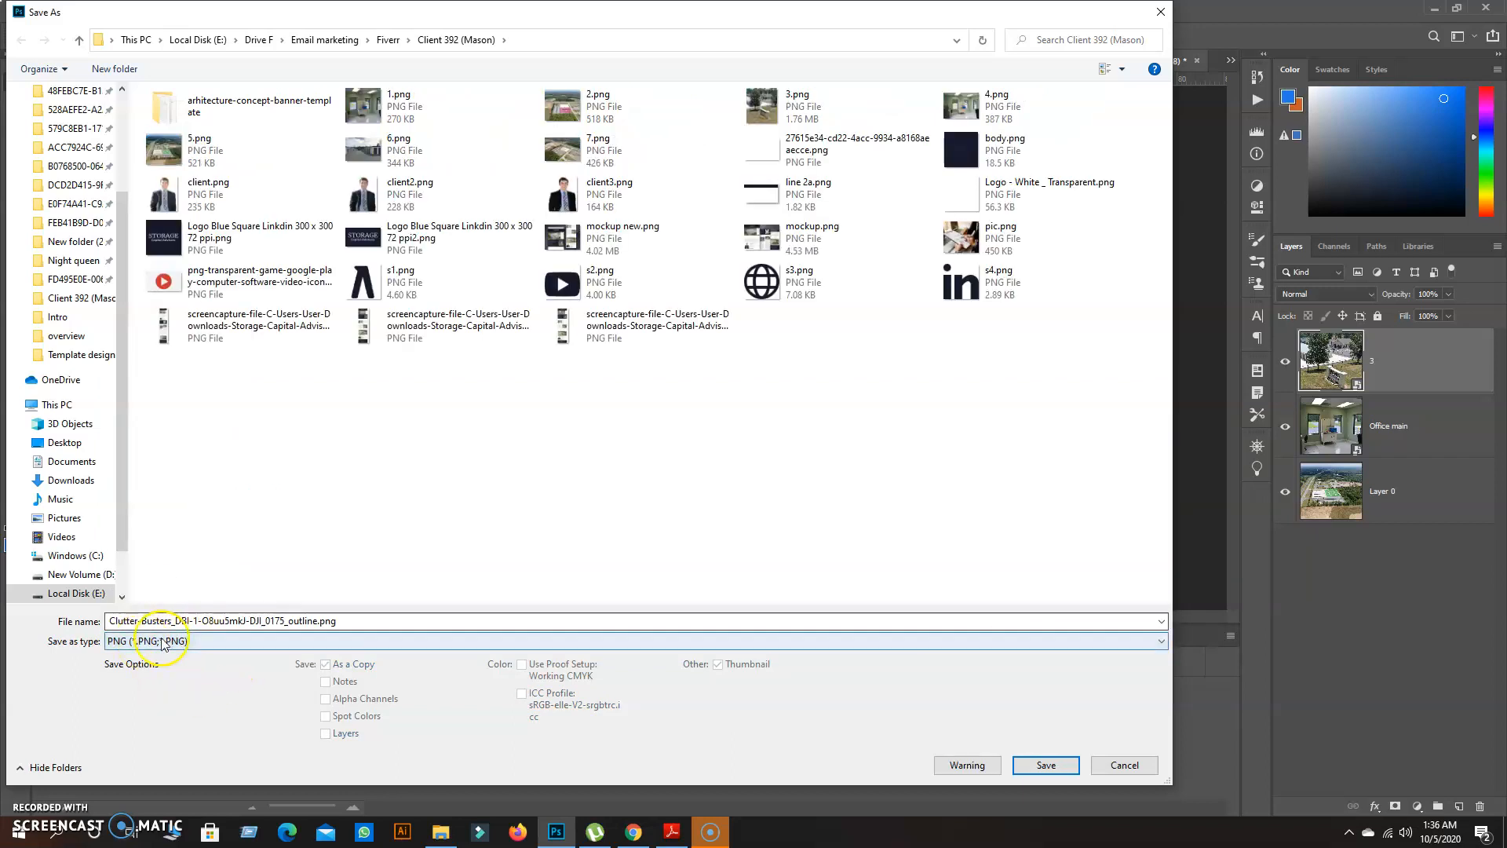
pyautogui.click(1119, 767)
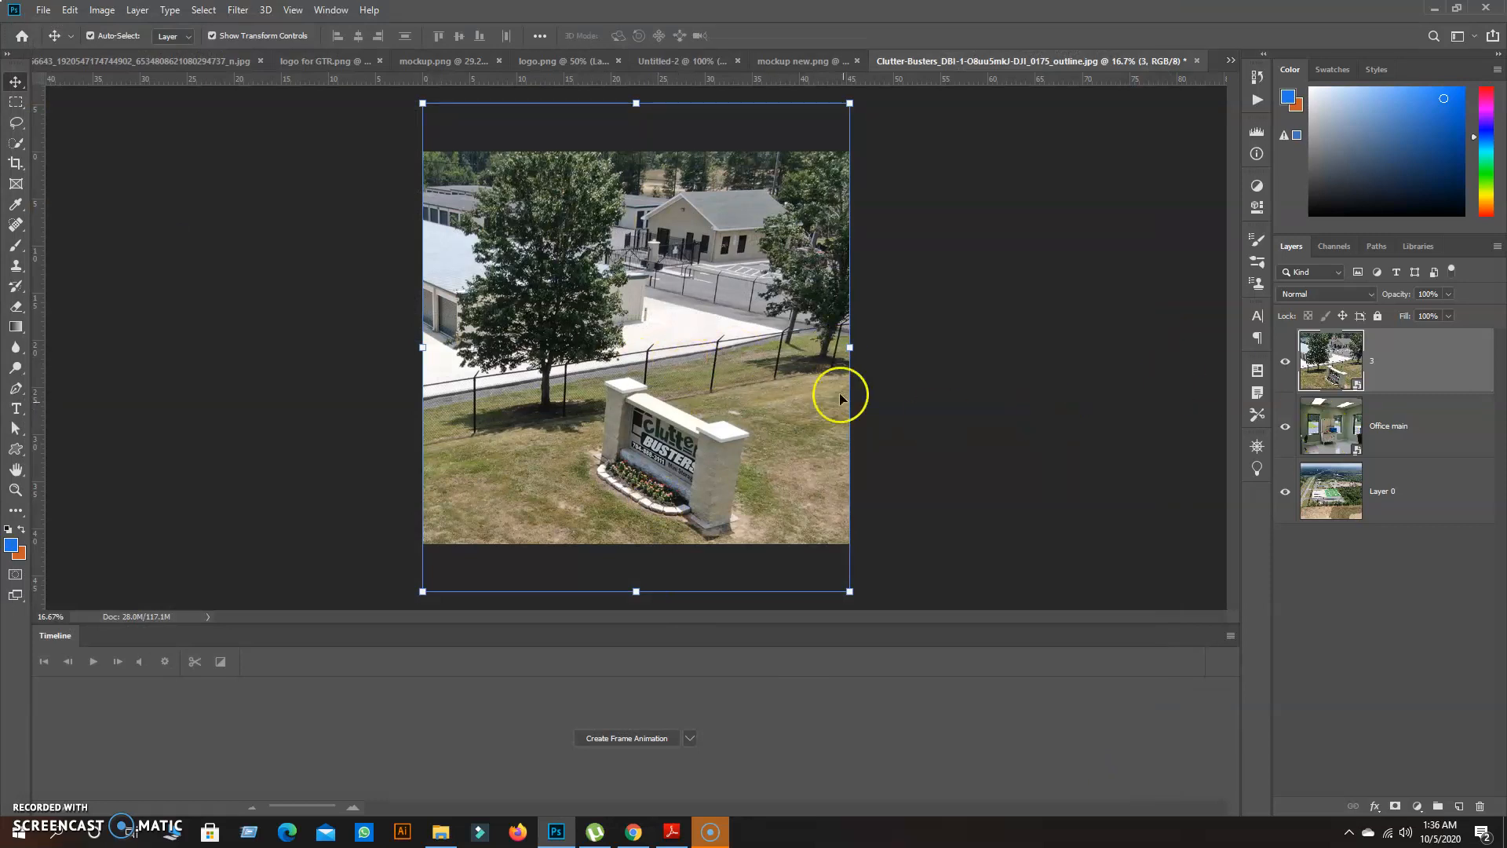
# Step: Toggle layer 3's visibility to compare the images, leave it hidden, and select the Office main layer
pyautogui.click(1287, 362)
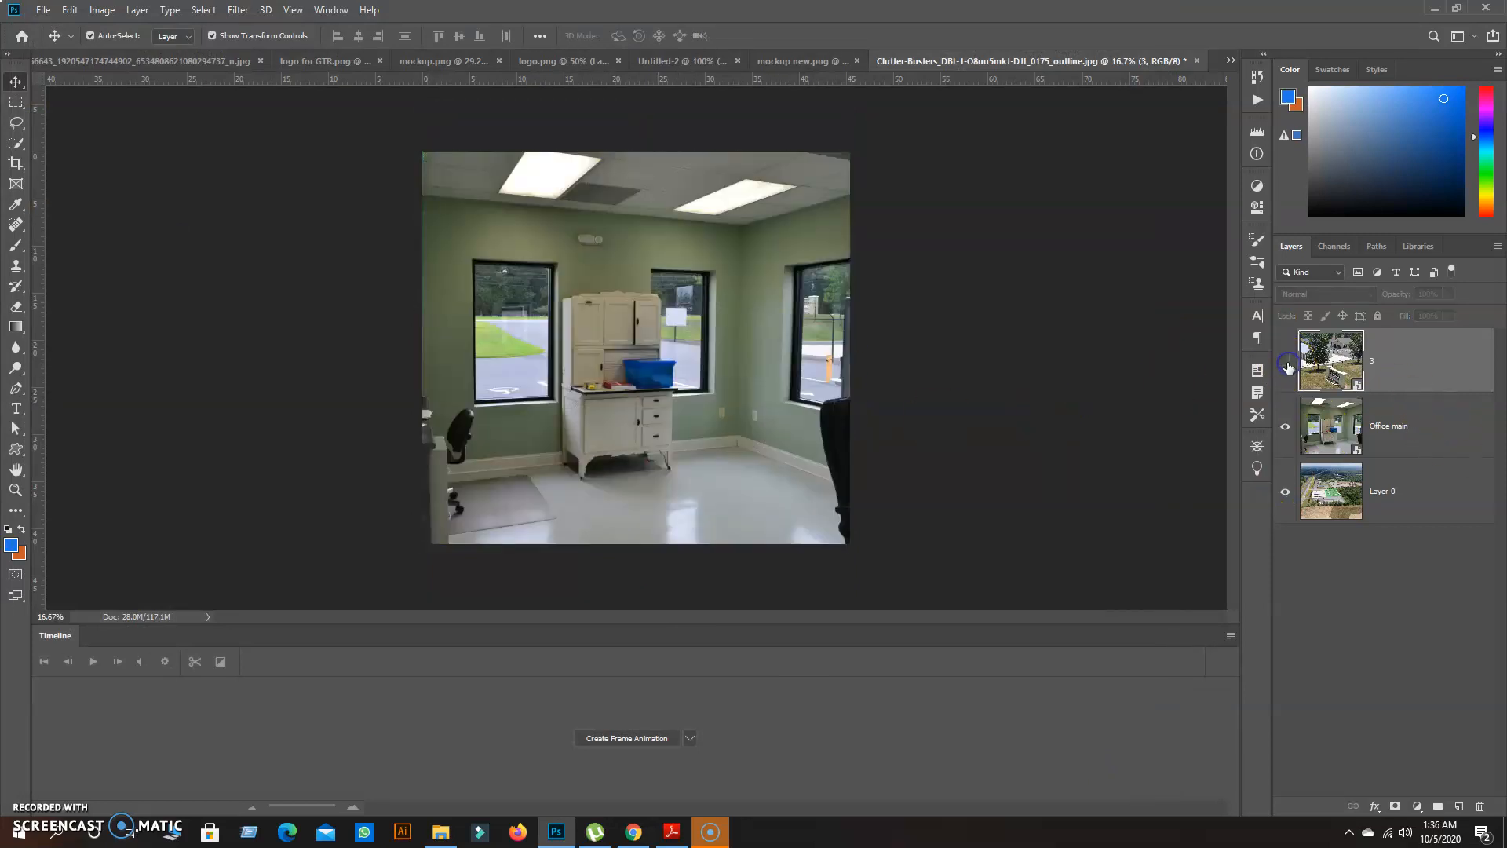
pyautogui.click(1287, 363)
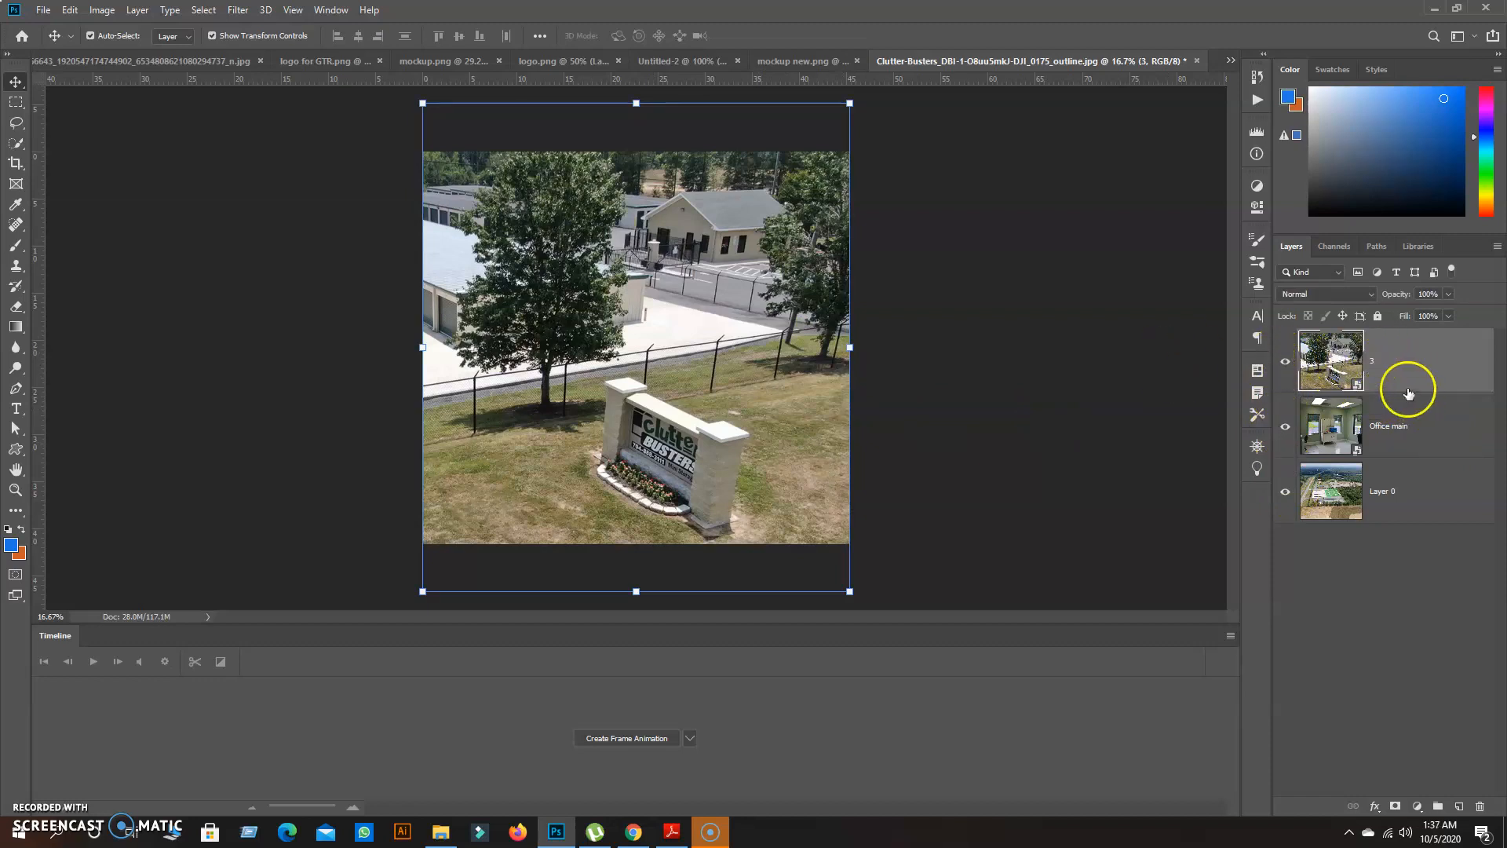
pyautogui.click(1287, 363)
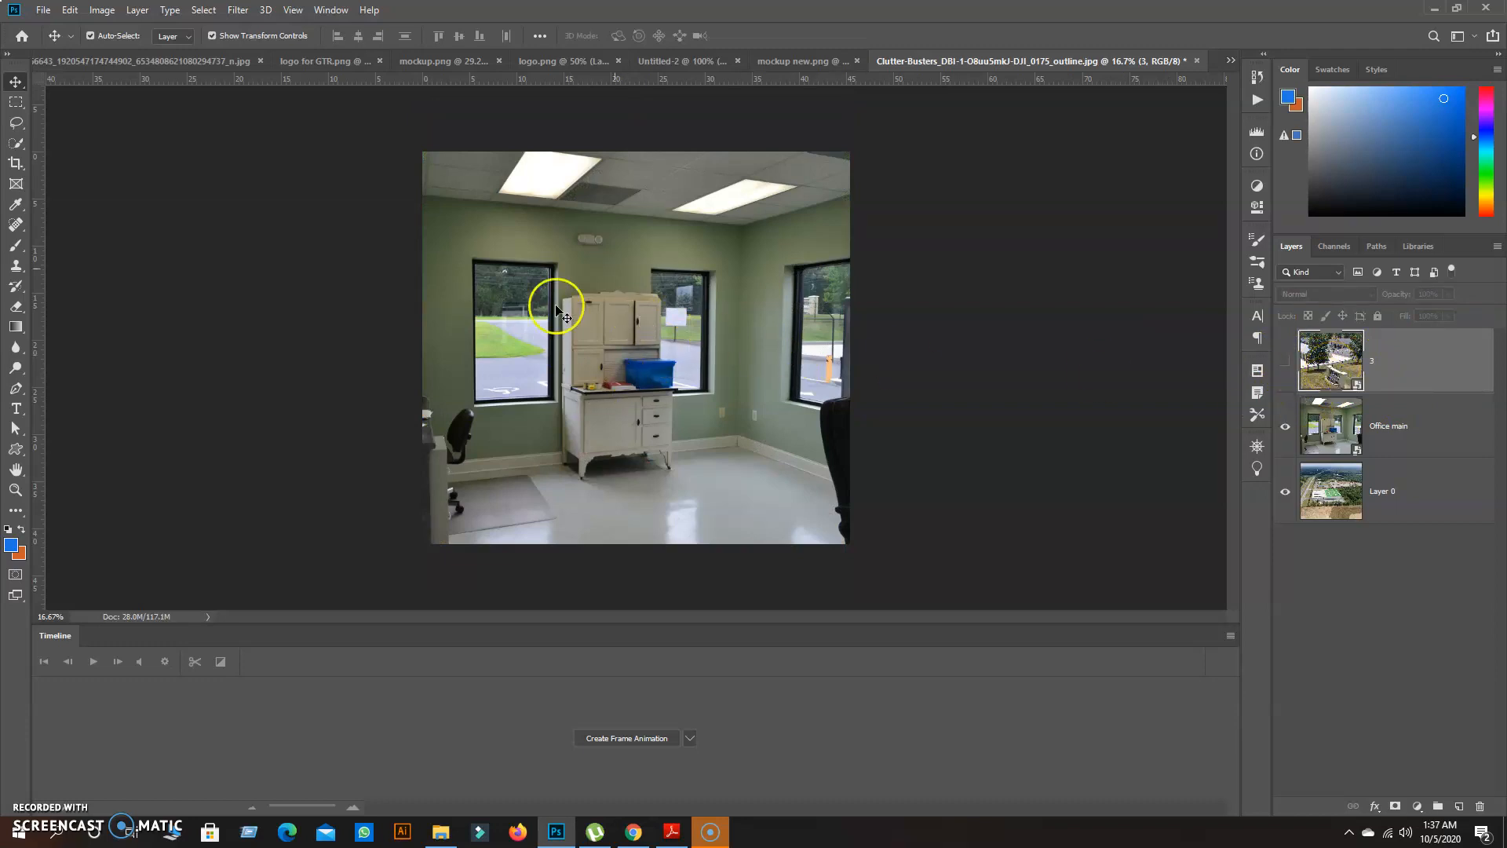
pyautogui.click(1390, 428)
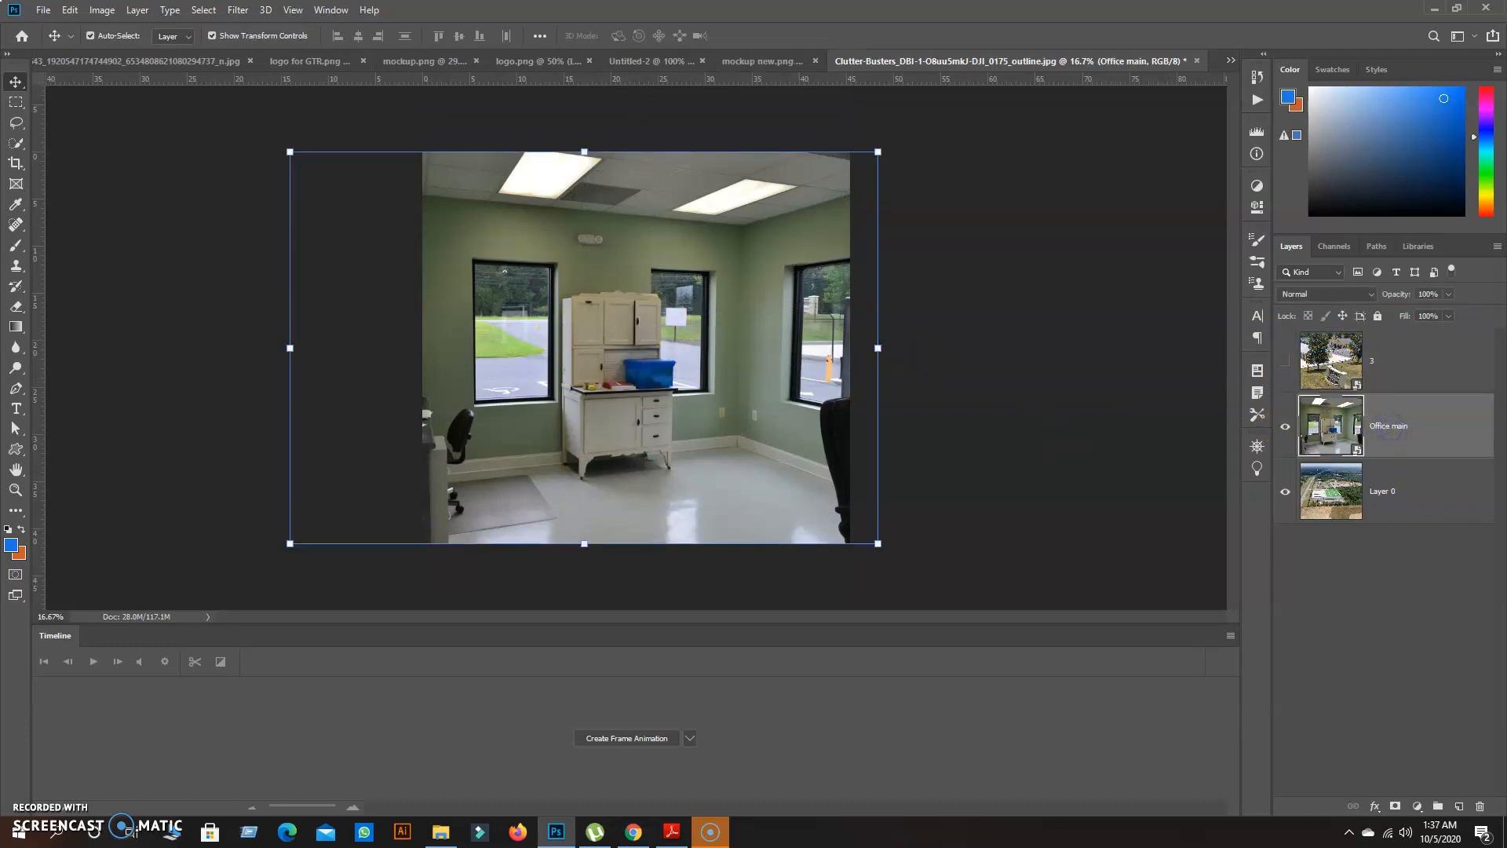
# Step: Hide the Office main layer and select Layer 0 with the cropped aerial photo
pyautogui.click(43, 10)
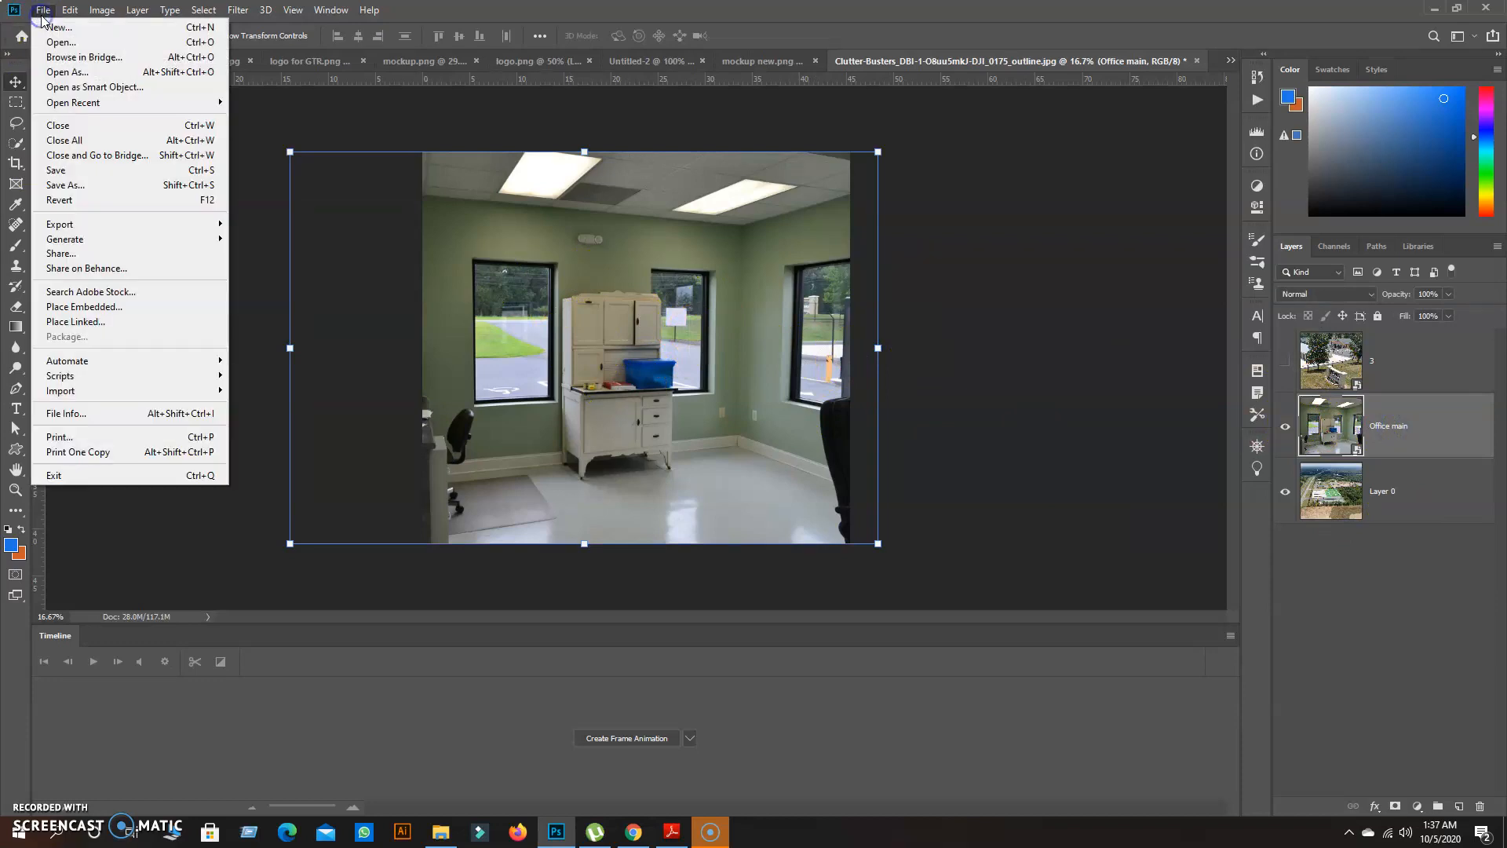
pyautogui.click(1285, 426)
pyautogui.click(1285, 426)
pyautogui.click(1422, 496)
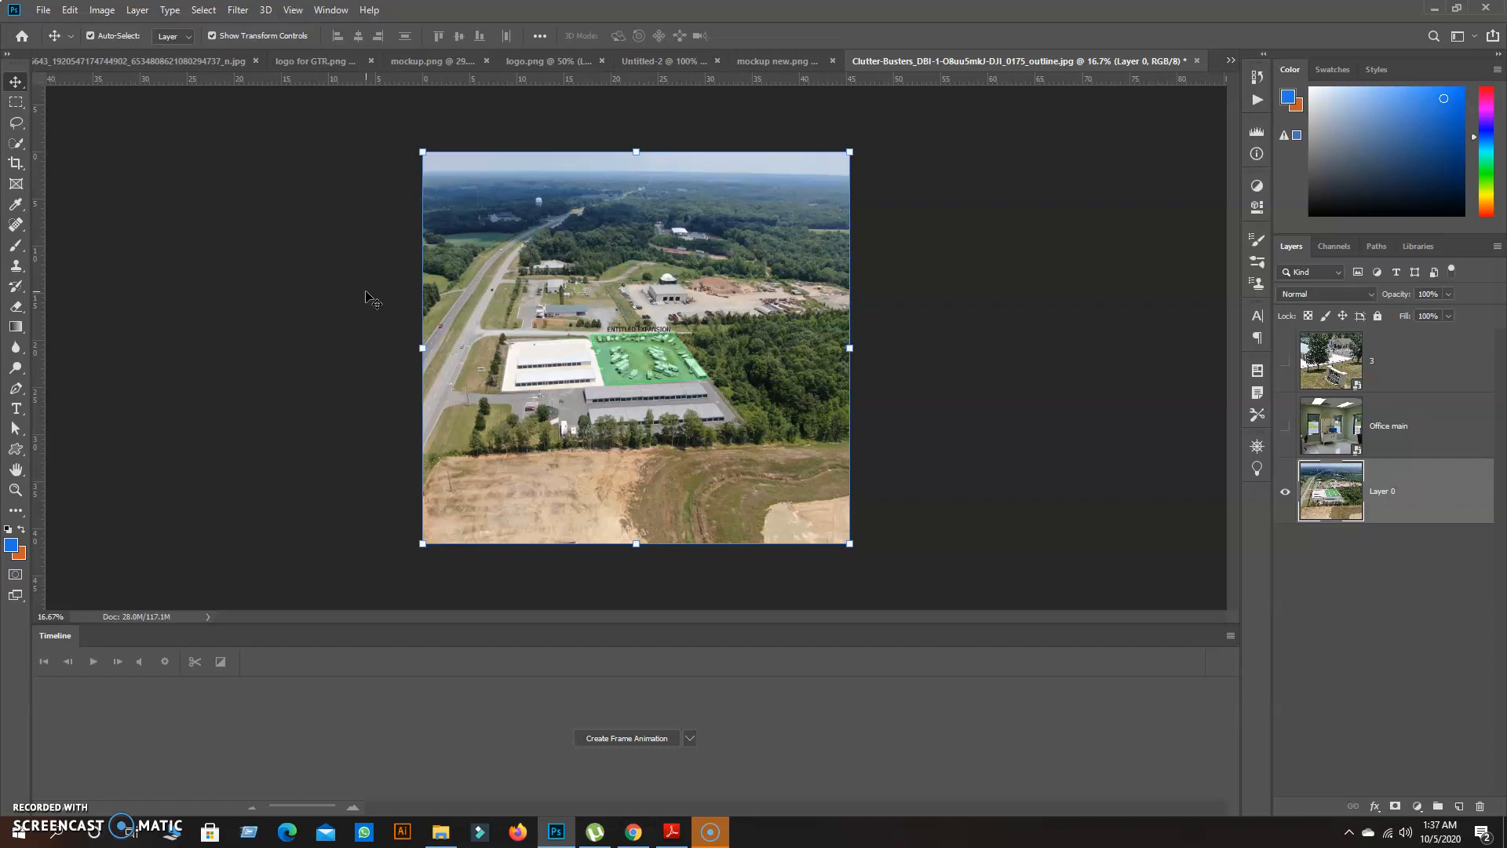
# Step: Sample several colours from the aerial photo with the Eyedropper, finishing on the dark blue distant forest, and activate the Brush tool
pyautogui.click(19, 207)
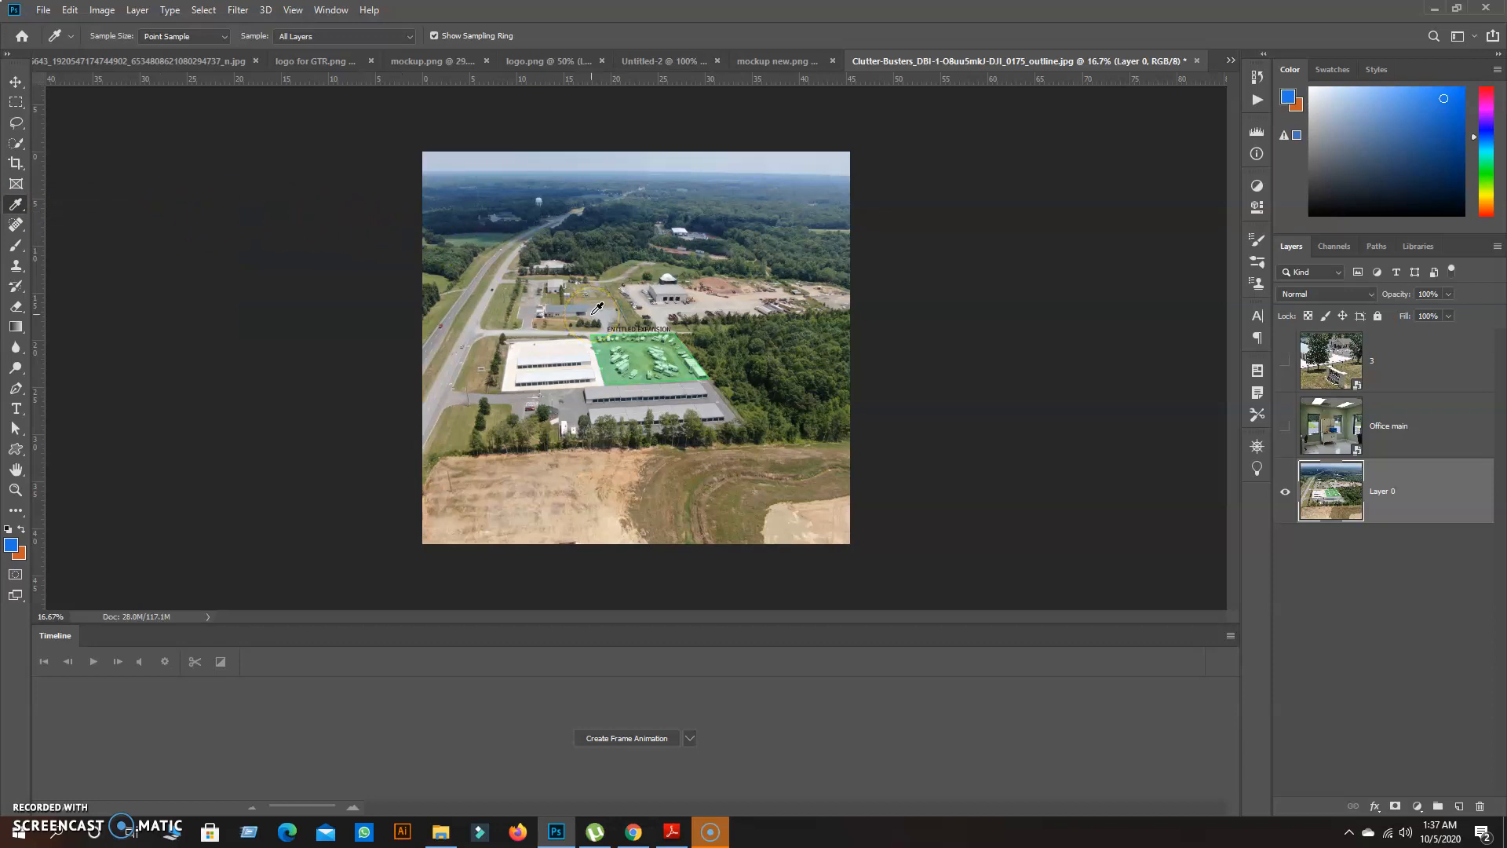
pyautogui.click(334, 303)
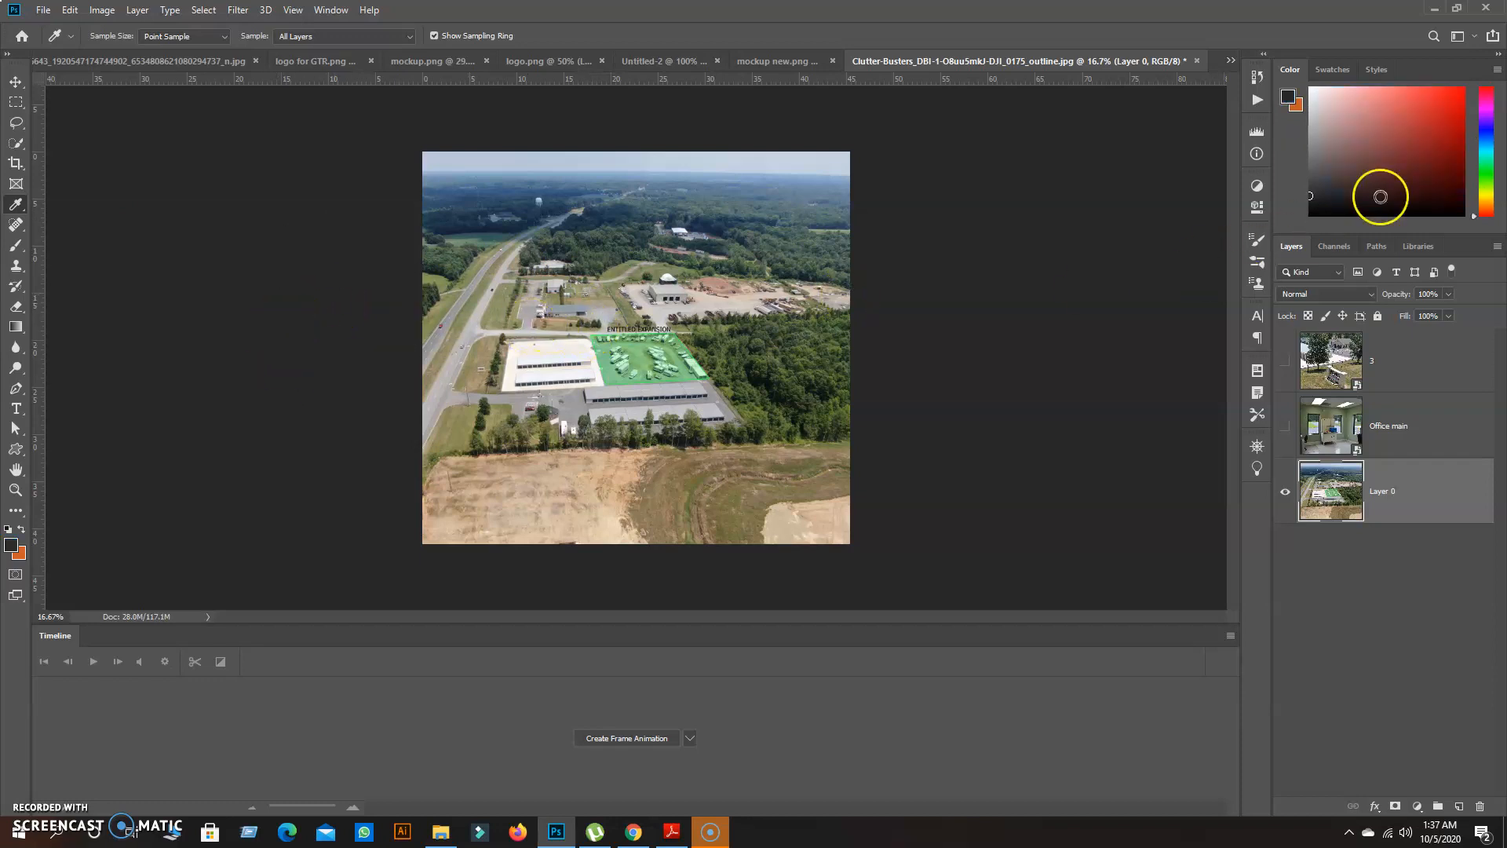
pyautogui.click(649, 344)
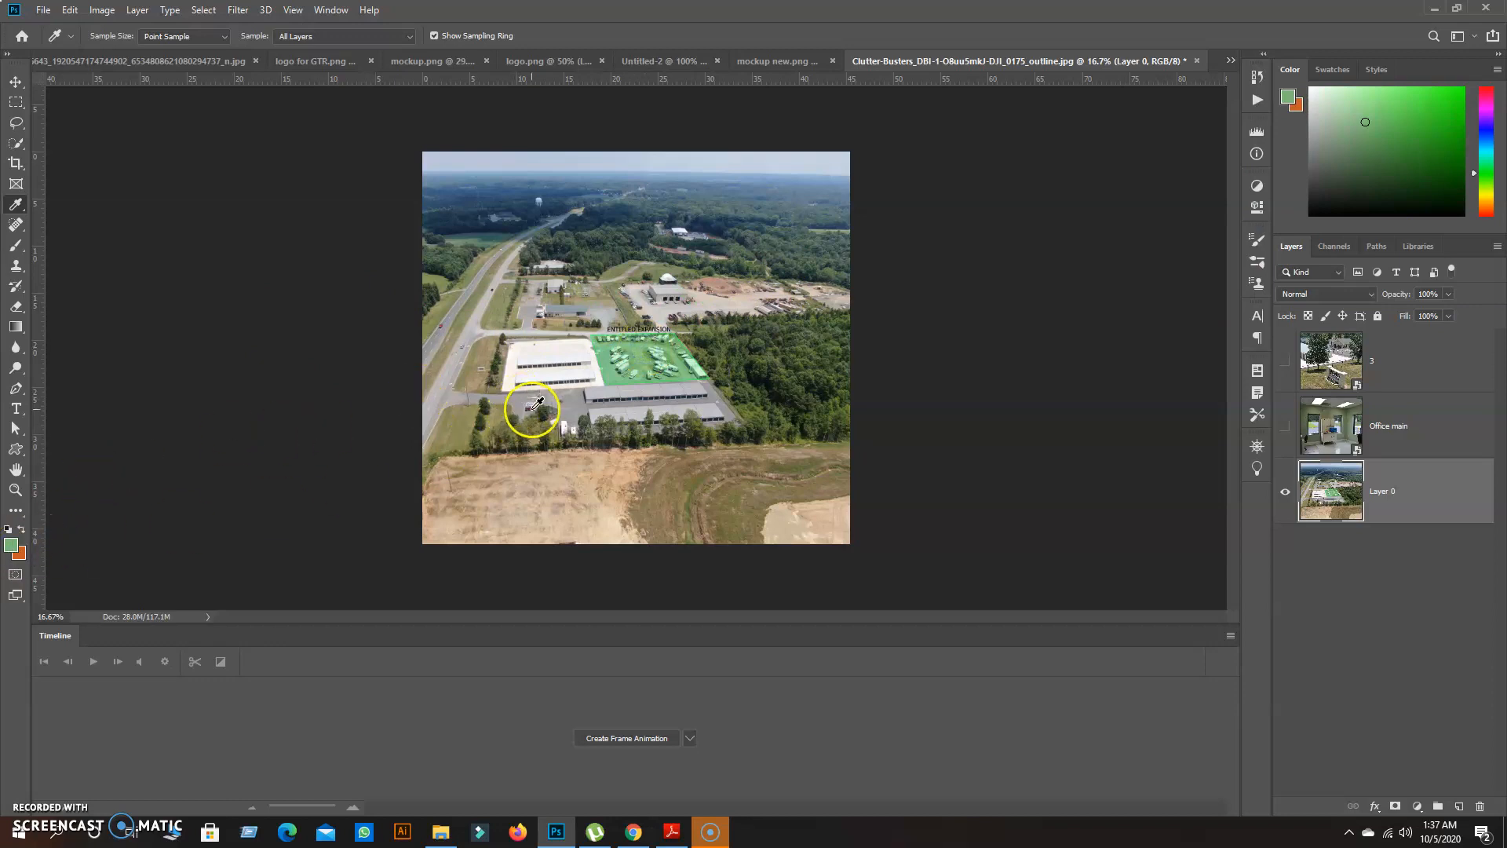
pyautogui.click(531, 408)
pyautogui.click(754, 387)
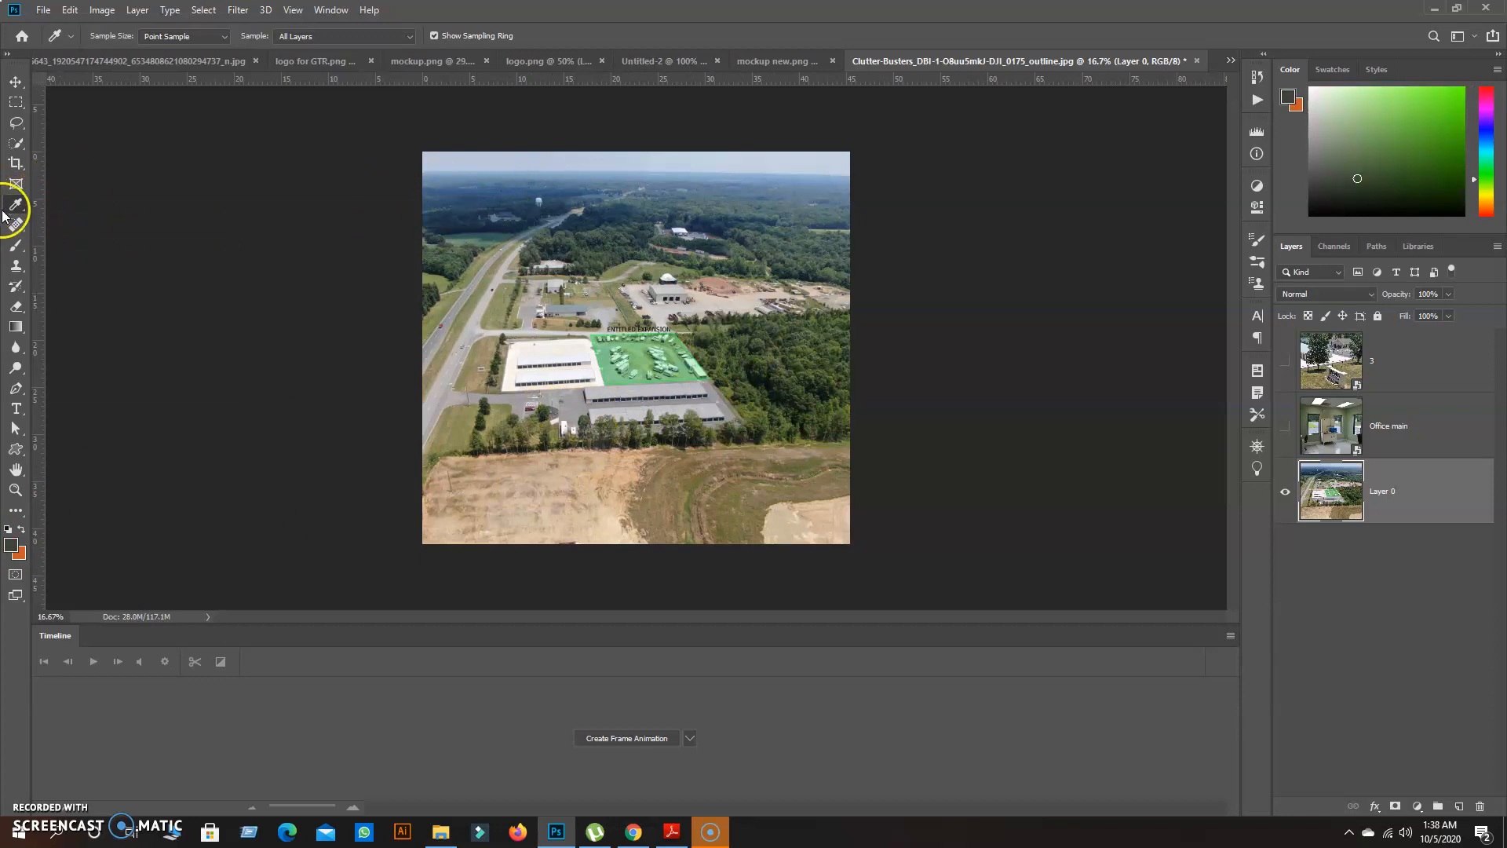
pyautogui.click(477, 210)
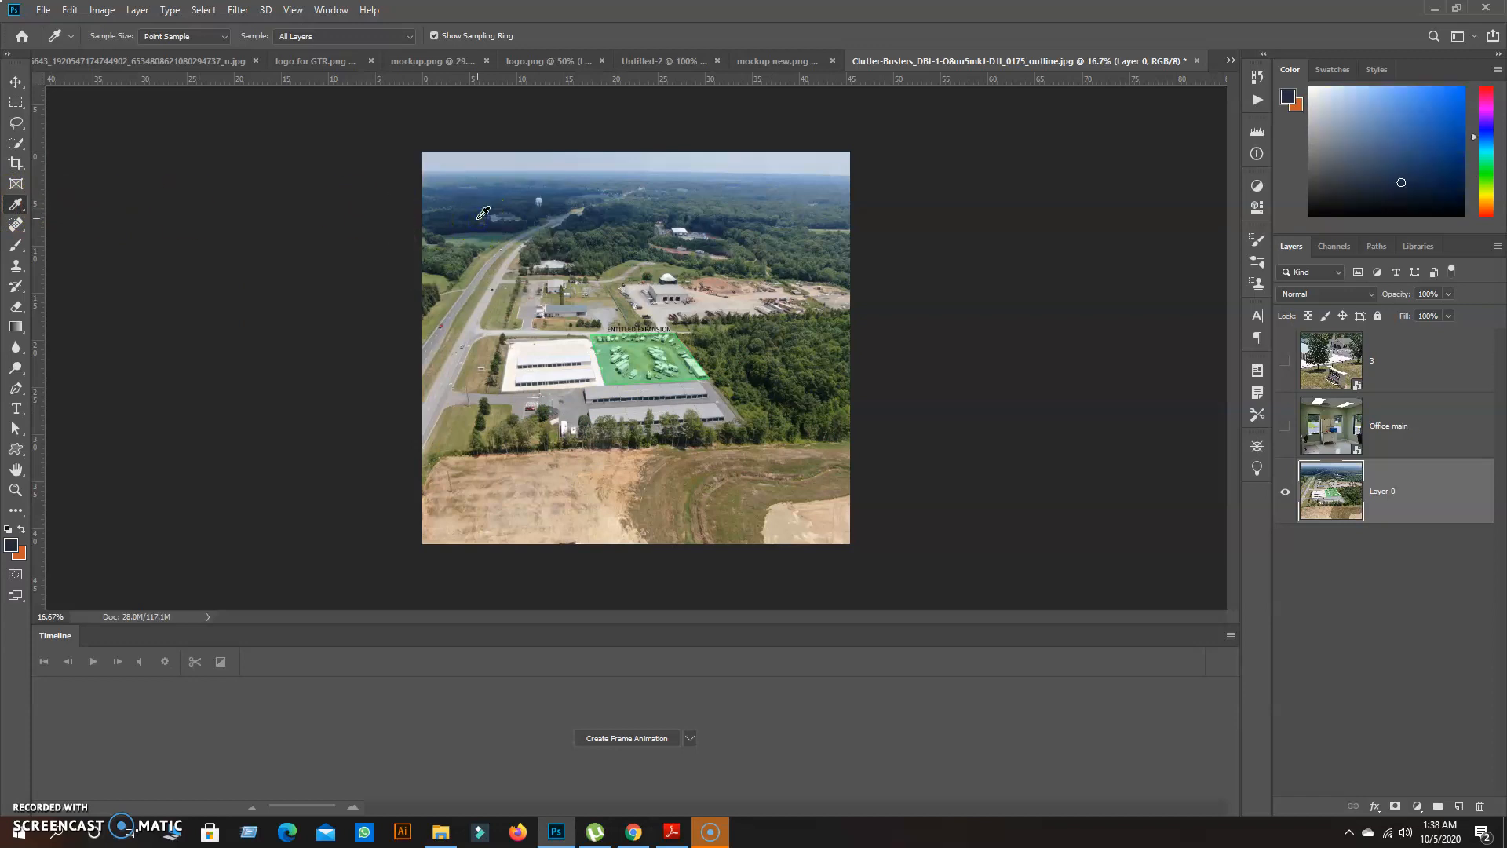
pyautogui.click(16, 248)
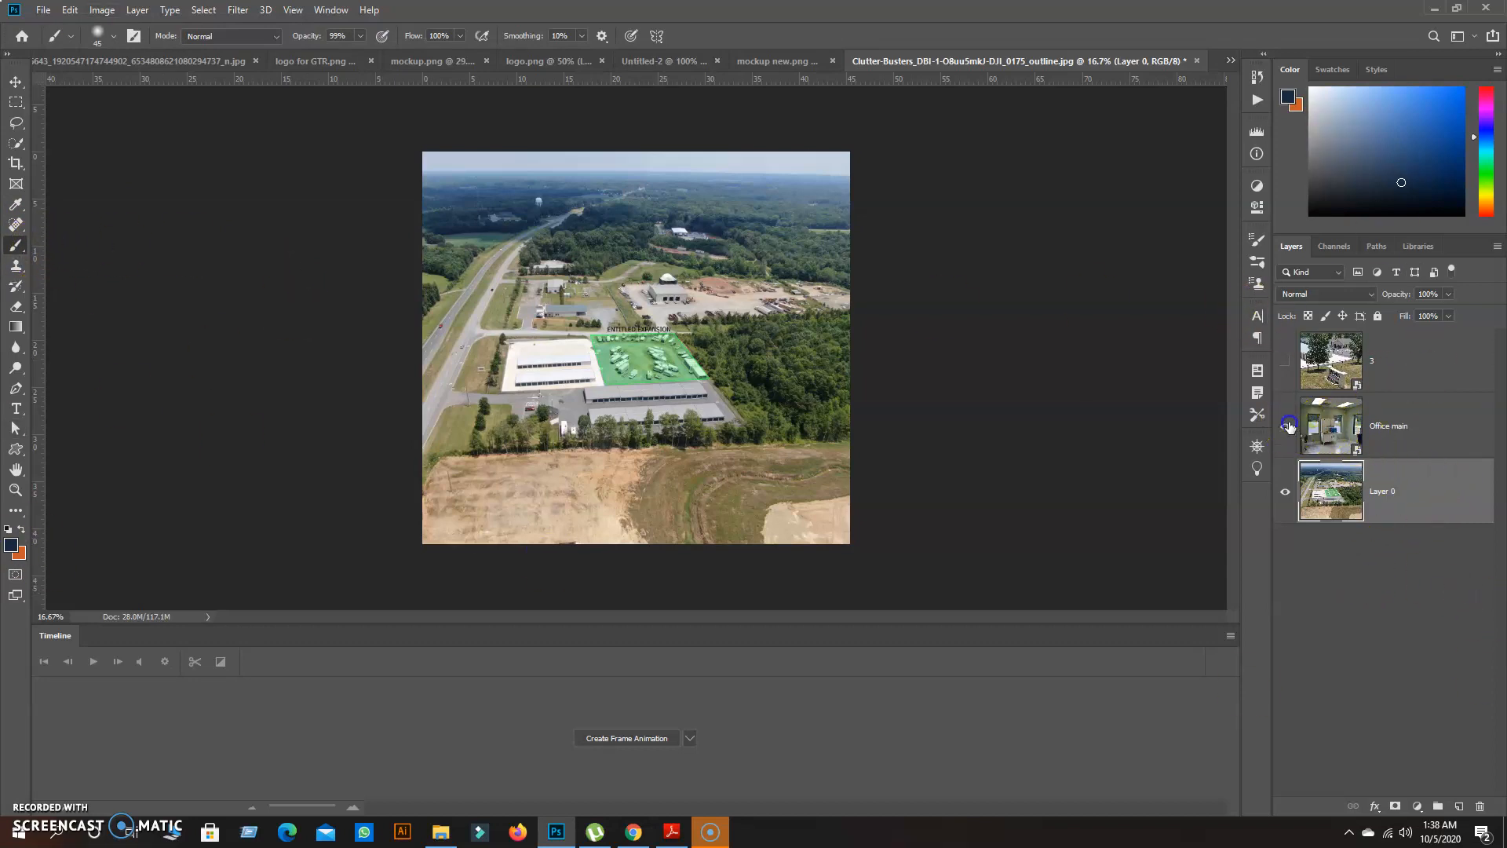
# Step: Show the Office main layer, rasterize it, and crop away its parts outside the existing canvas bounds
pyautogui.click(1285, 426)
pyautogui.click(1382, 432)
pyautogui.rightClick(1389, 433)
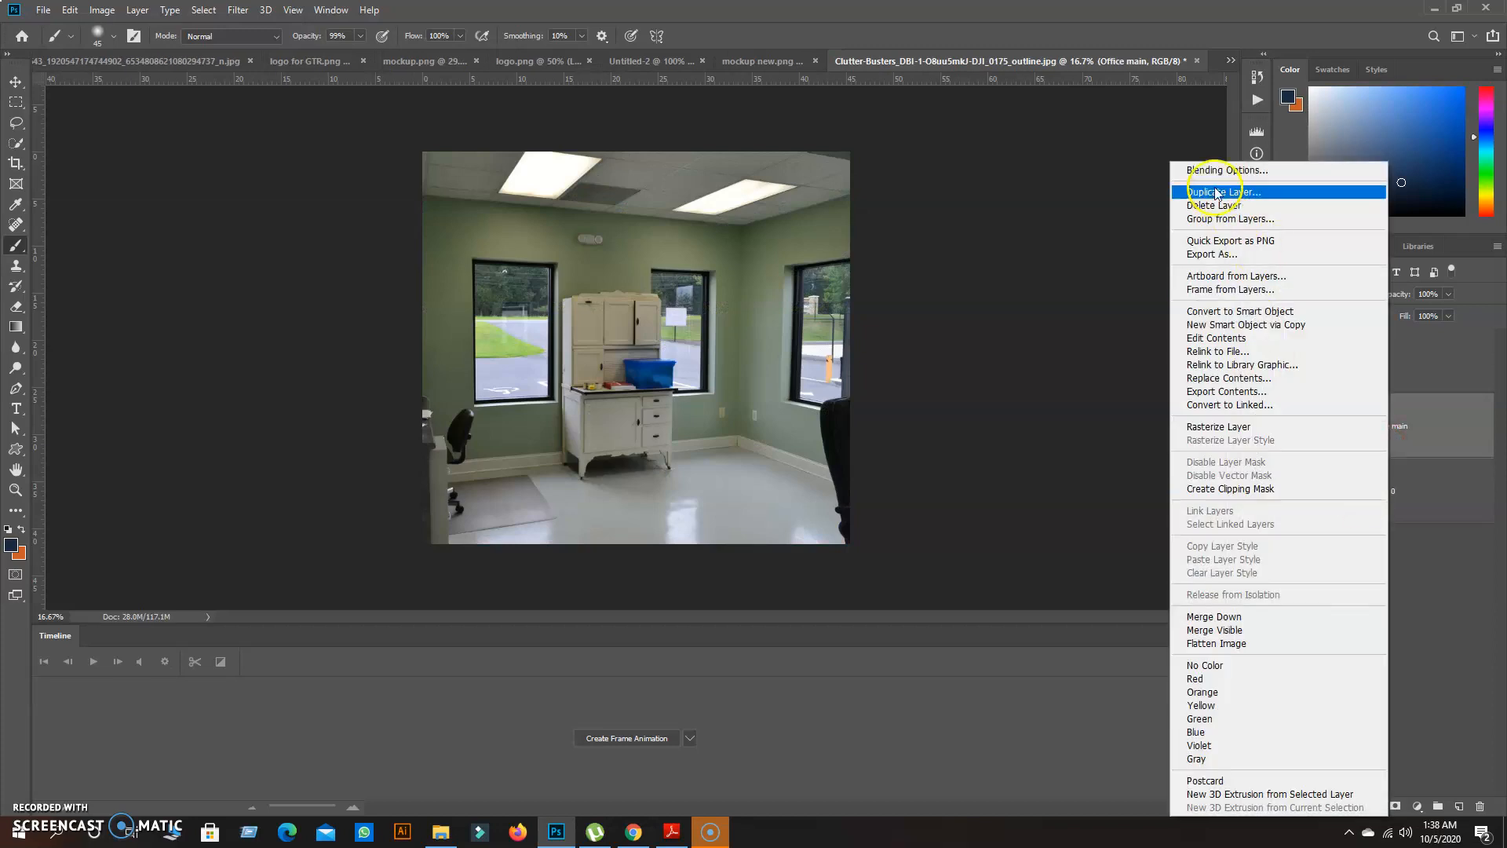
pyautogui.click(1213, 426)
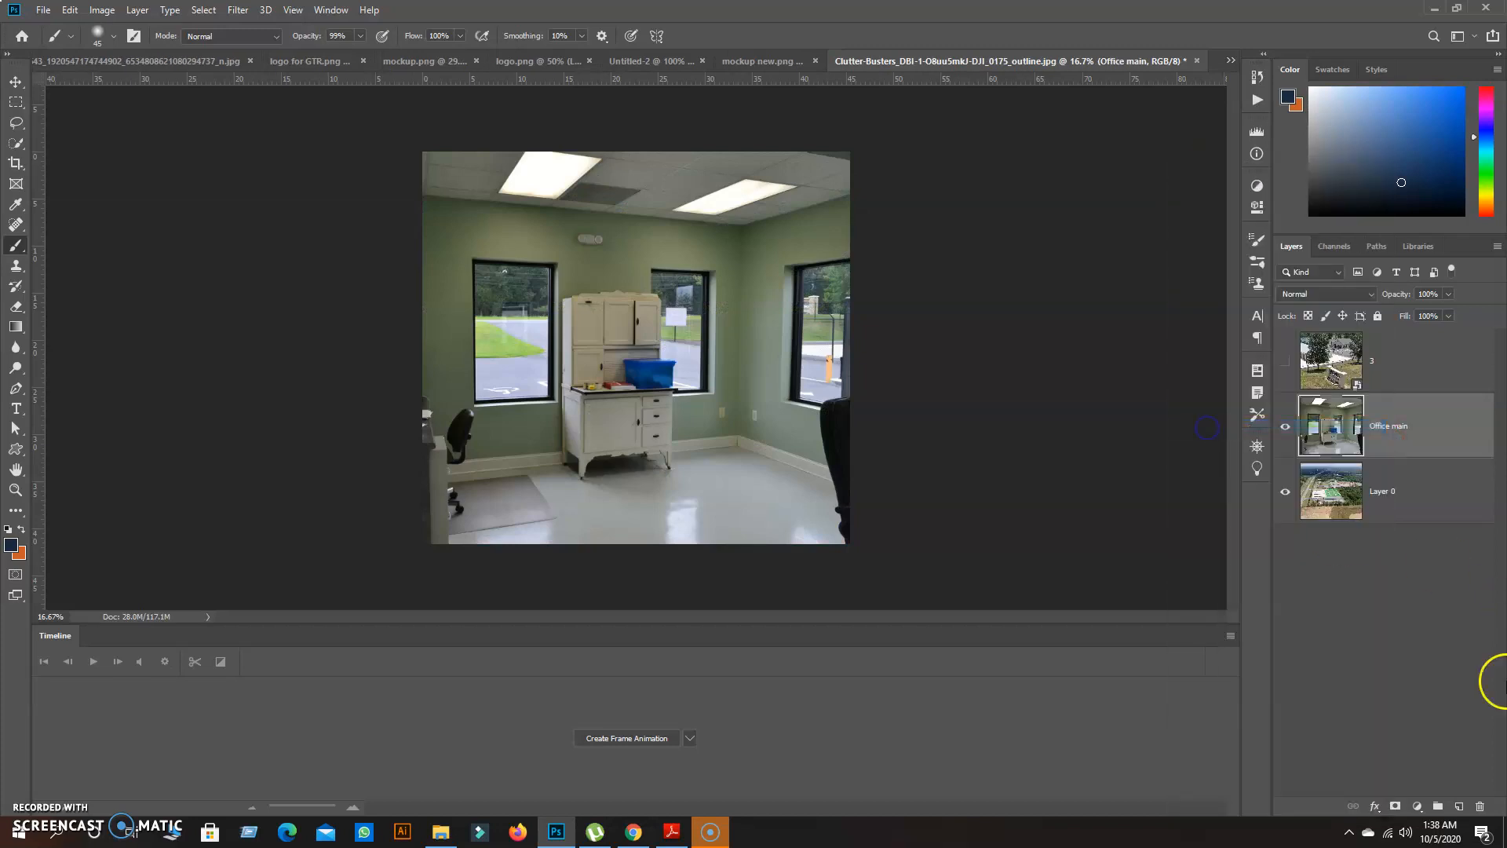
pyautogui.click(17, 163)
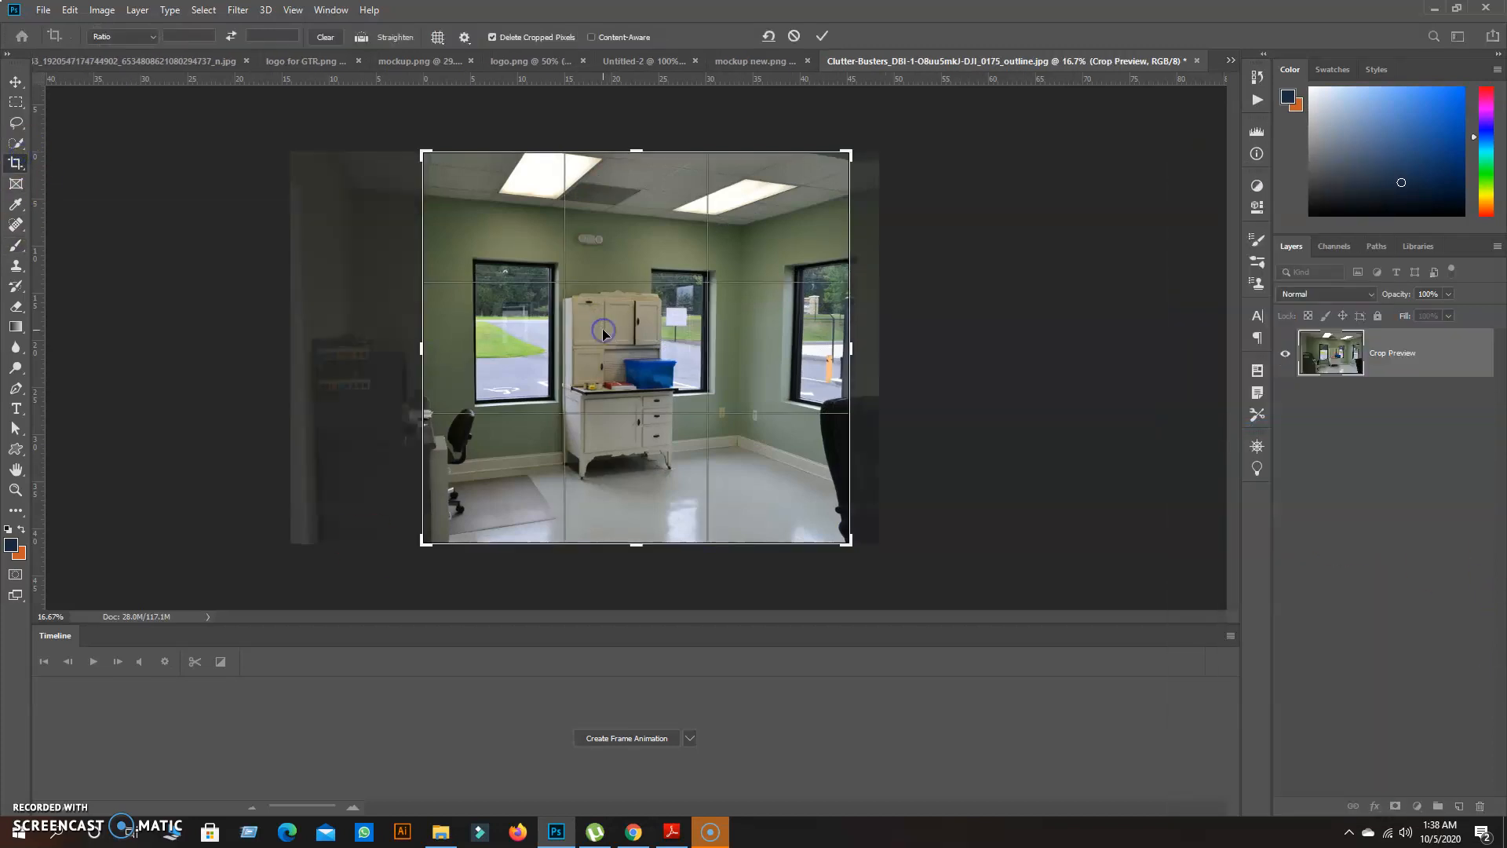
pyautogui.doubleClick(486, 299)
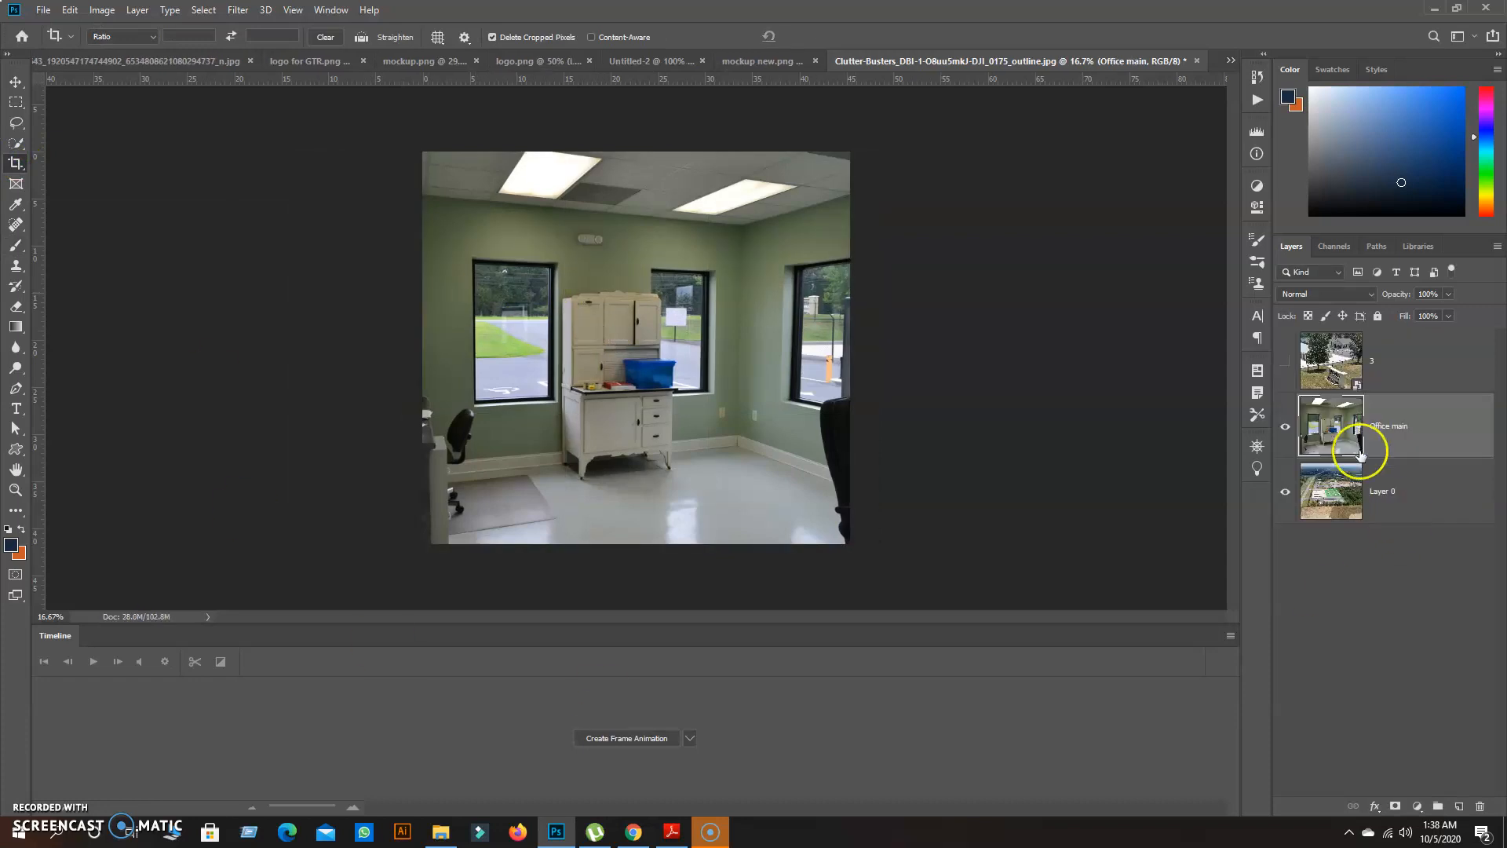
# Step: Move Office main to the right half of the canvas and Layer 0 to the left so the two images sit side by side
pyautogui.click(16, 82)
pyautogui.moveTo(554, 354); pyautogui.dragTo(785, 357)
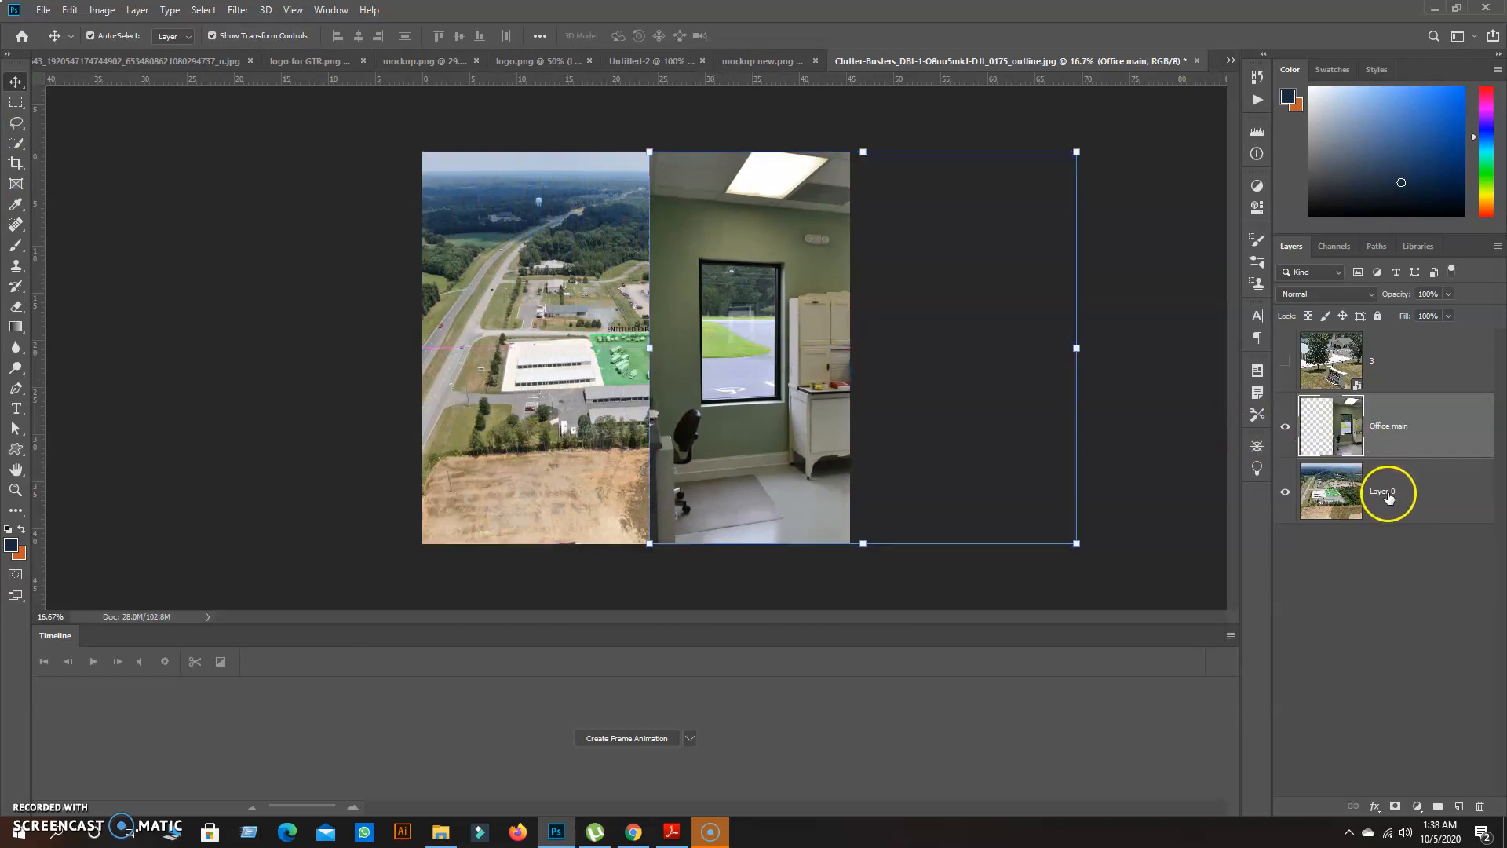
pyautogui.click(1387, 497)
pyautogui.moveTo(755, 447); pyautogui.dragTo(365, 380)
pyautogui.click(1393, 430)
pyautogui.moveTo(841, 401); pyautogui.dragTo(834, 406)
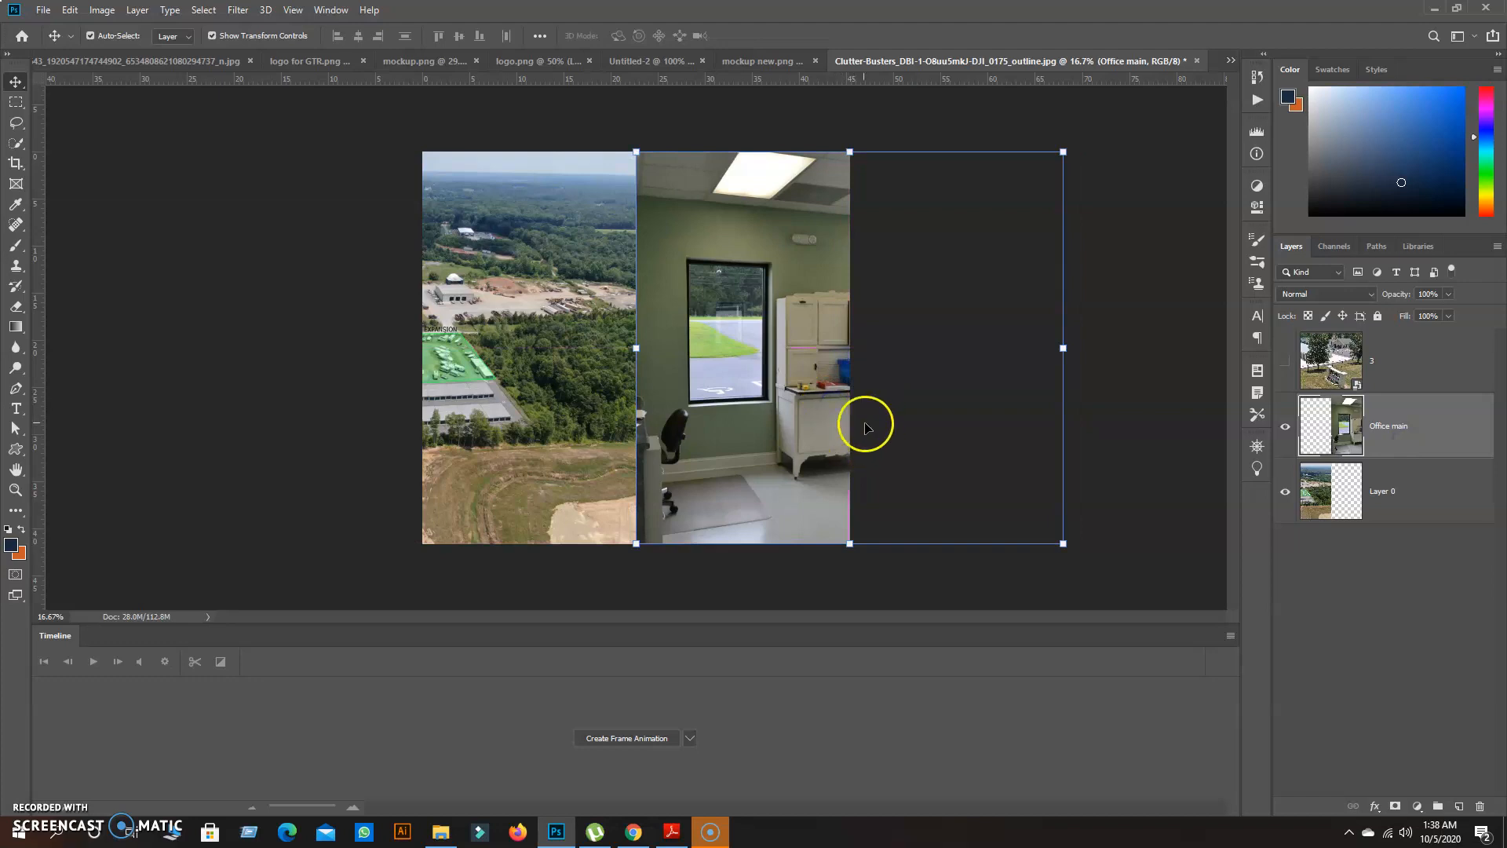
# Step: Shift Layer 0 slightly to the right and move Office main back so it covers the whole canvas
pyautogui.click(1401, 492)
pyautogui.moveTo(581, 363); pyautogui.dragTo(613, 365)
pyautogui.moveTo(791, 353); pyautogui.dragTo(751, 363)
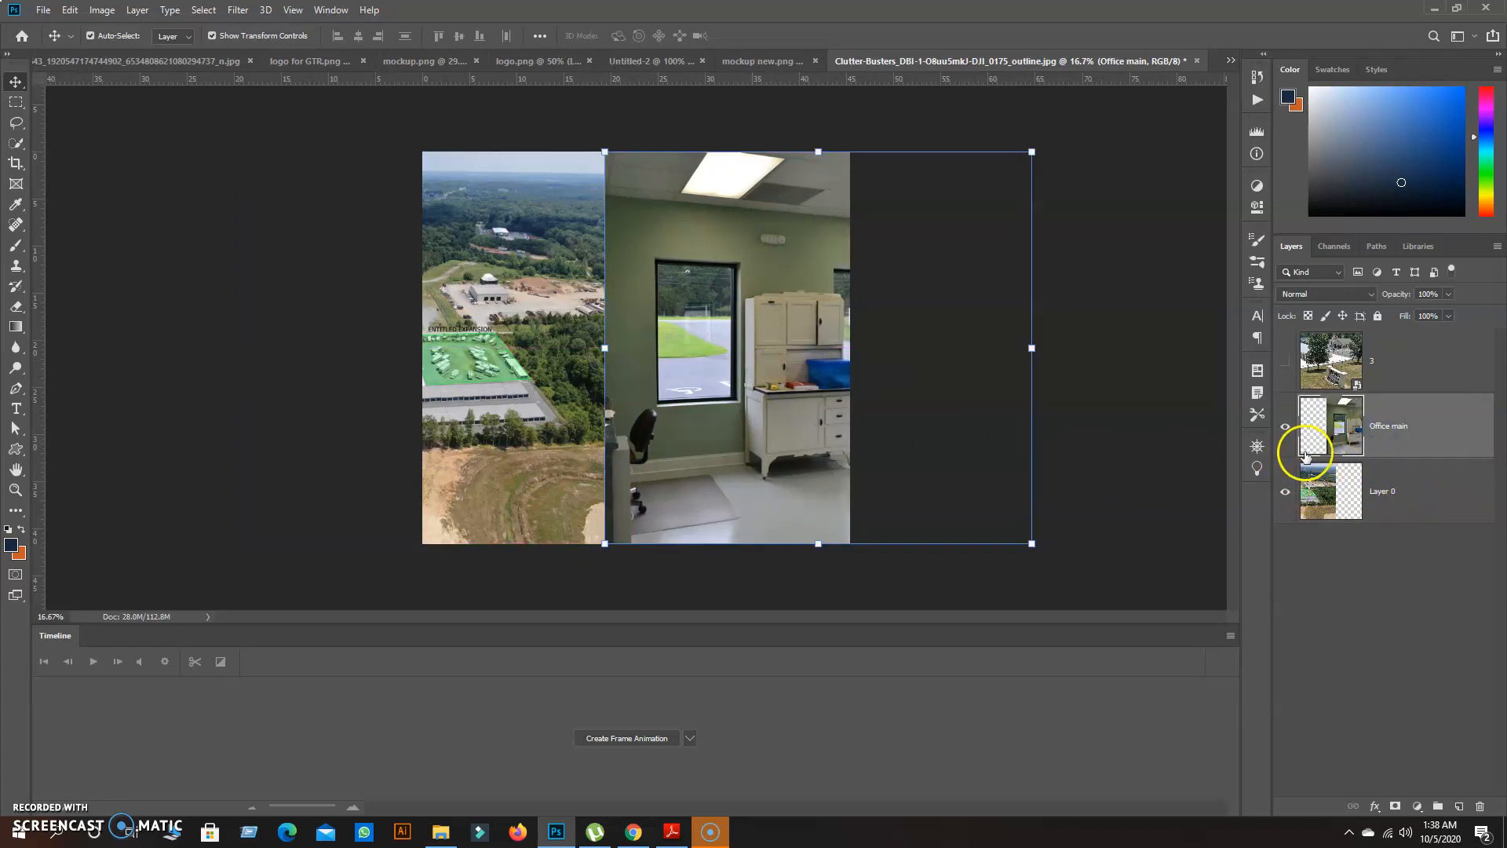
pyautogui.click(15, 81)
pyautogui.moveTo(817, 325); pyautogui.dragTo(625, 327)
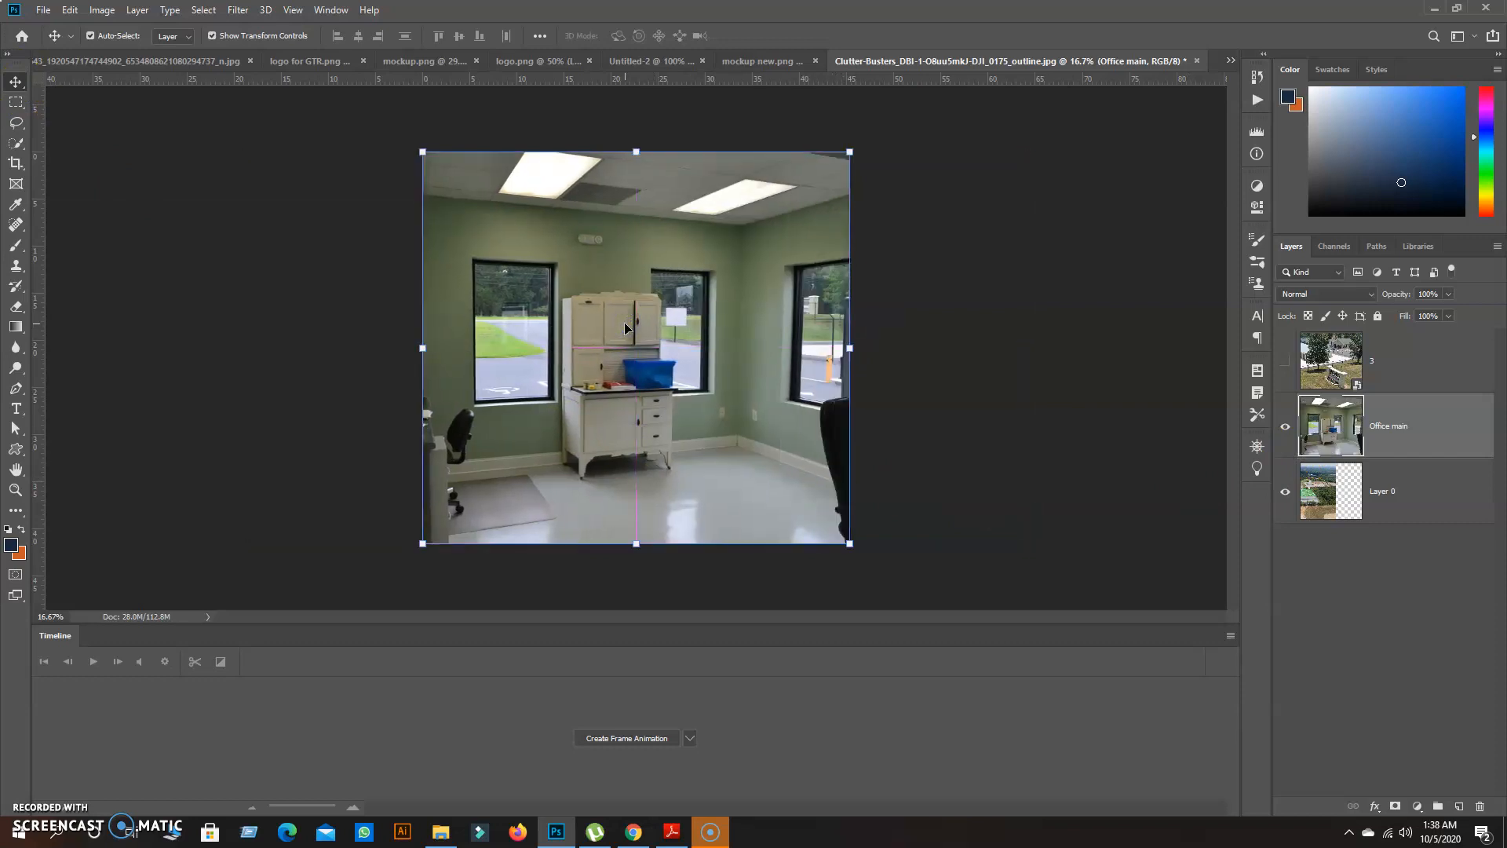
# Step: Create a new blank portrait document with a white background
pyautogui.hotkey('ctrl', 'o')
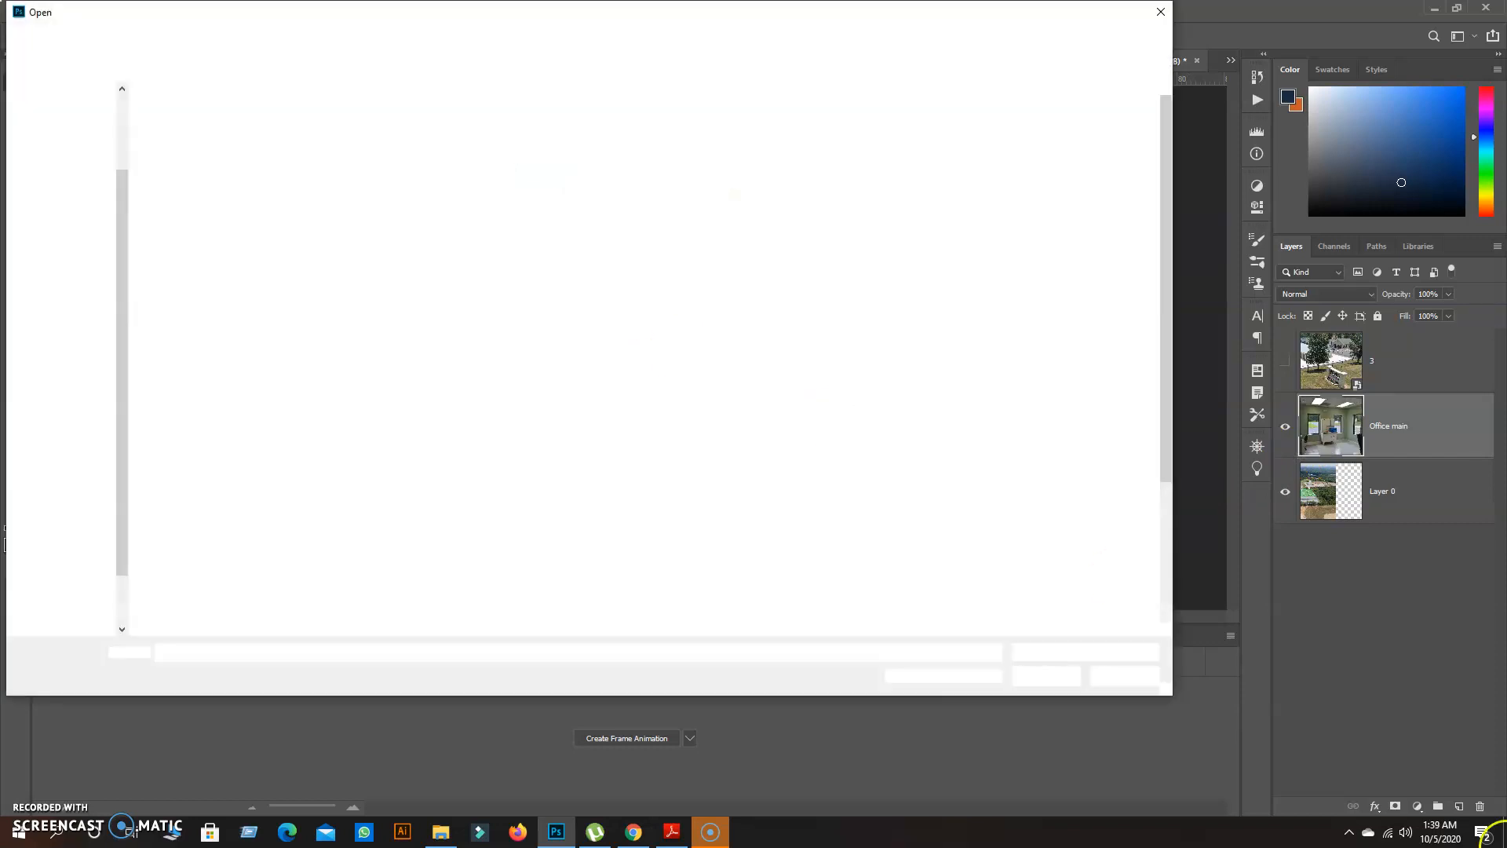
pyautogui.click(1124, 675)
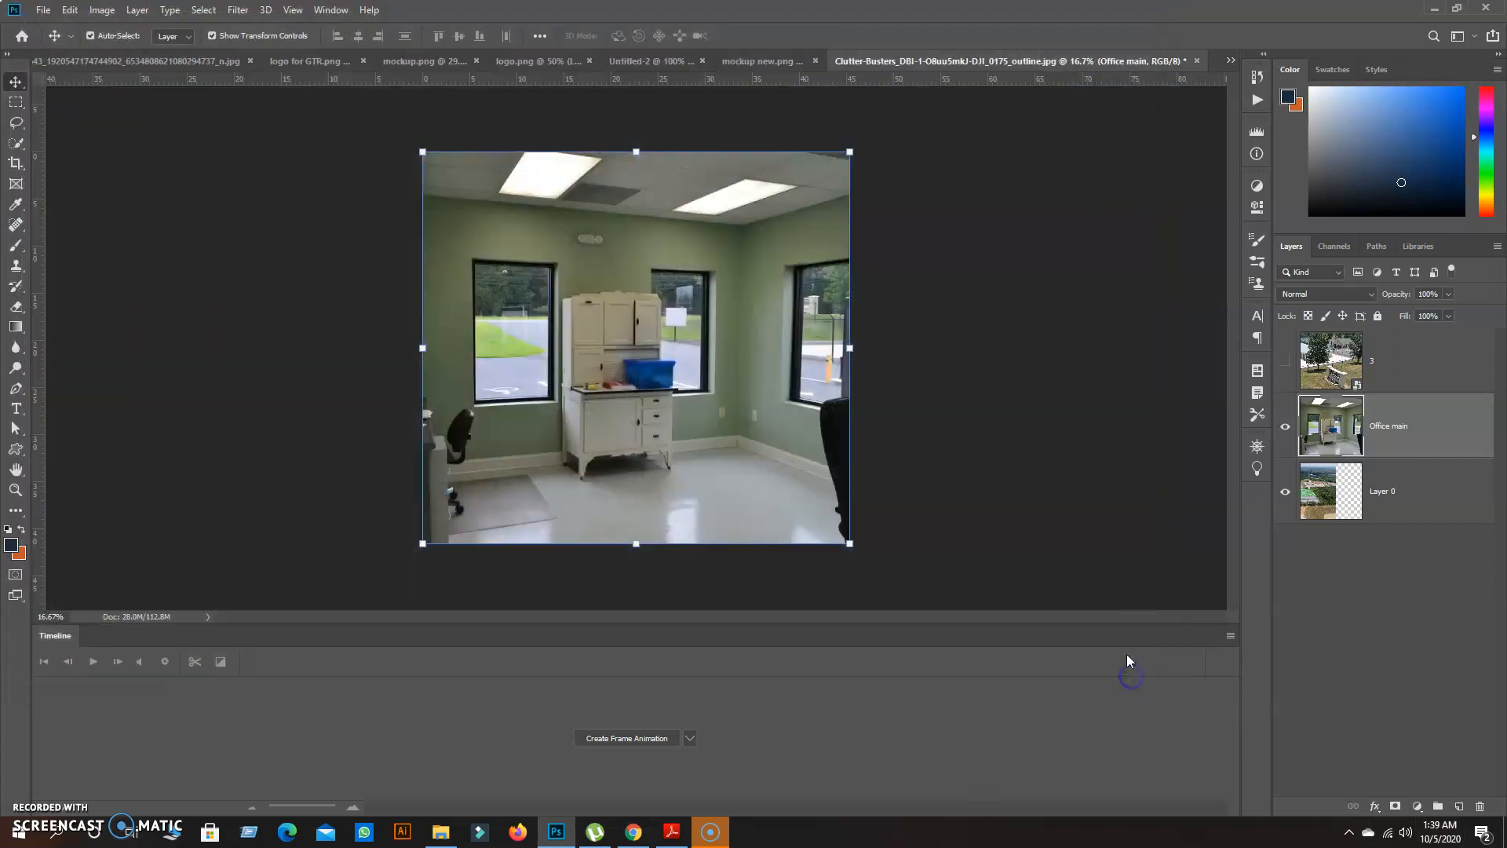
pyautogui.hotkey('ctrl', 'n')
pyautogui.click(1071, 655)
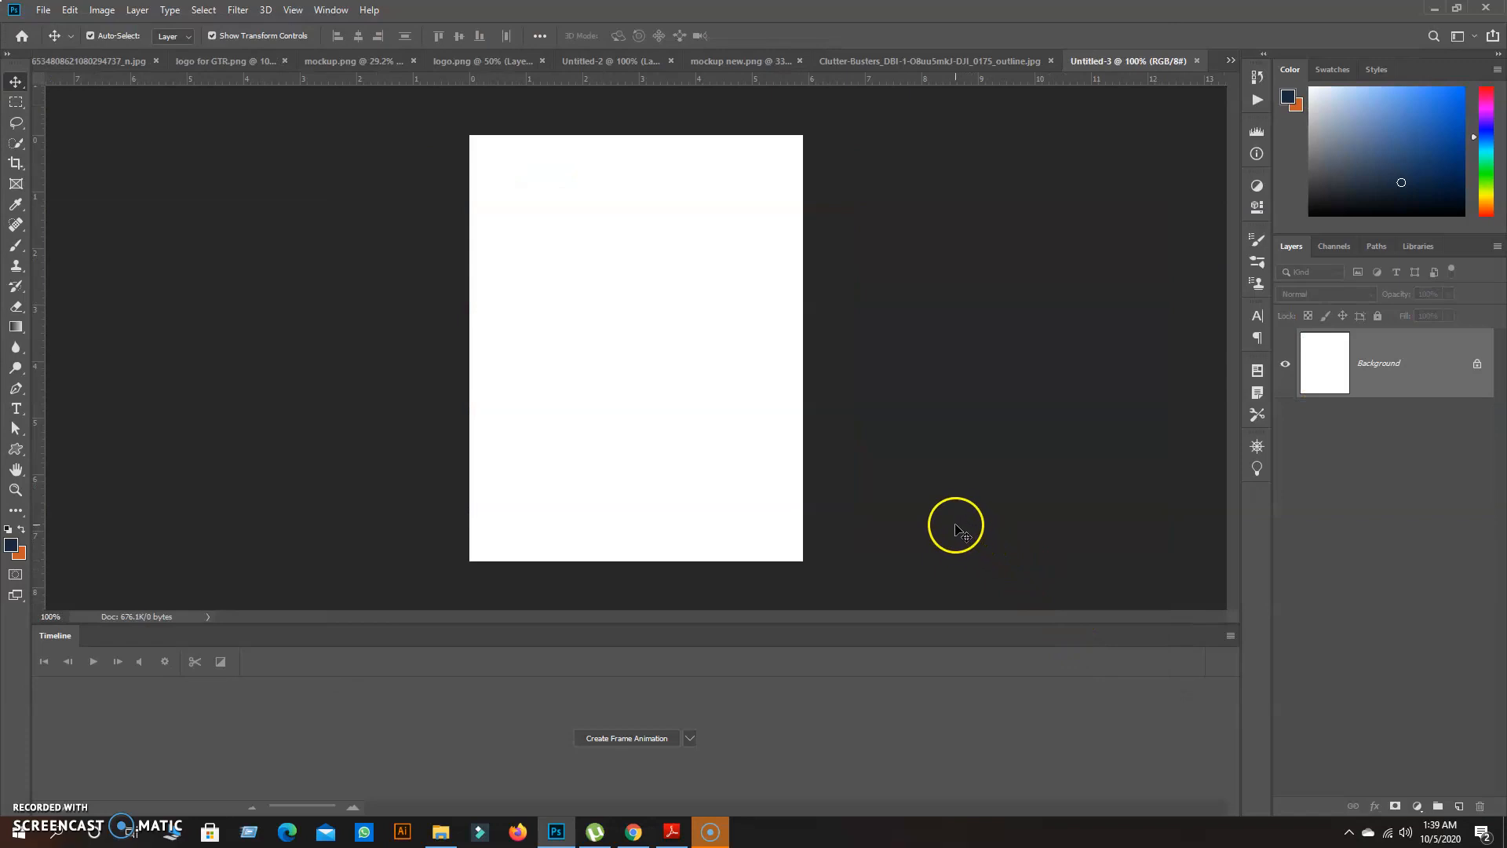
# Step: Browse the client folders under Fiverr for an image to place as an embedded layer
pyautogui.click(43, 9)
pyautogui.click(104, 308)
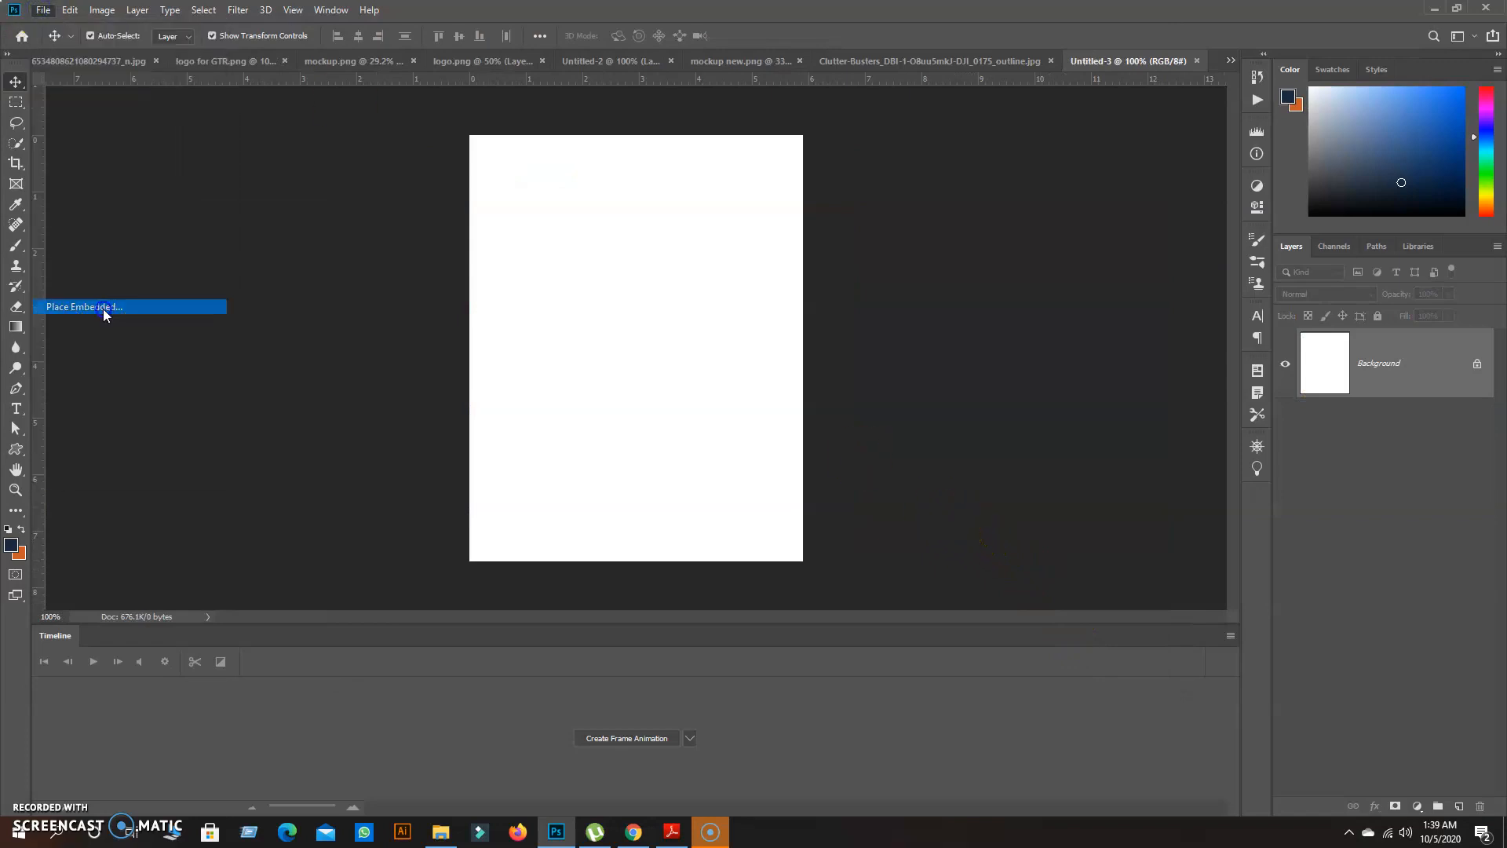
pyautogui.click(388, 40)
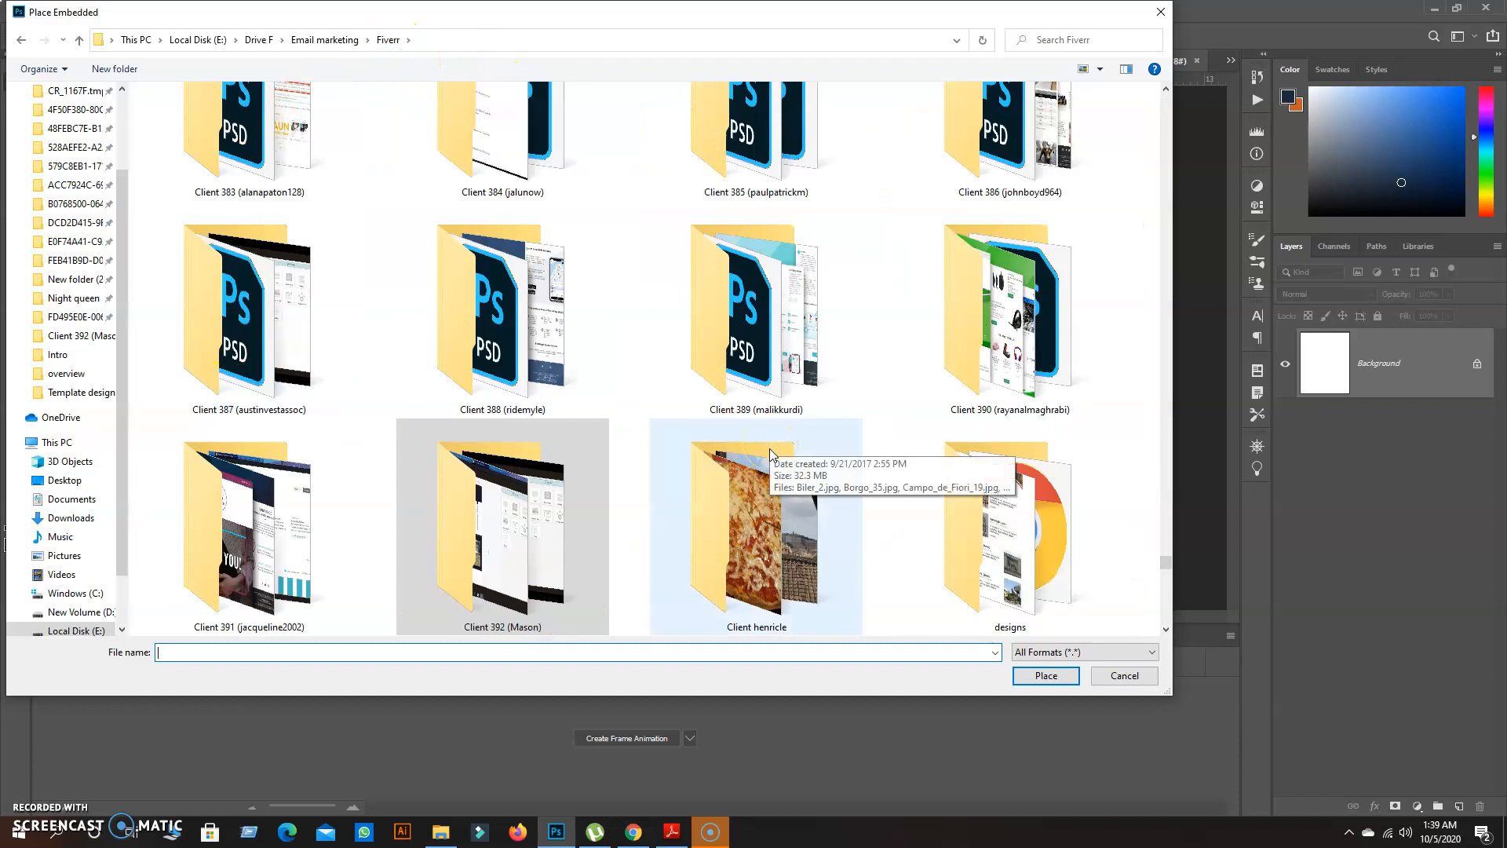
pyautogui.doubleClick(997, 395)
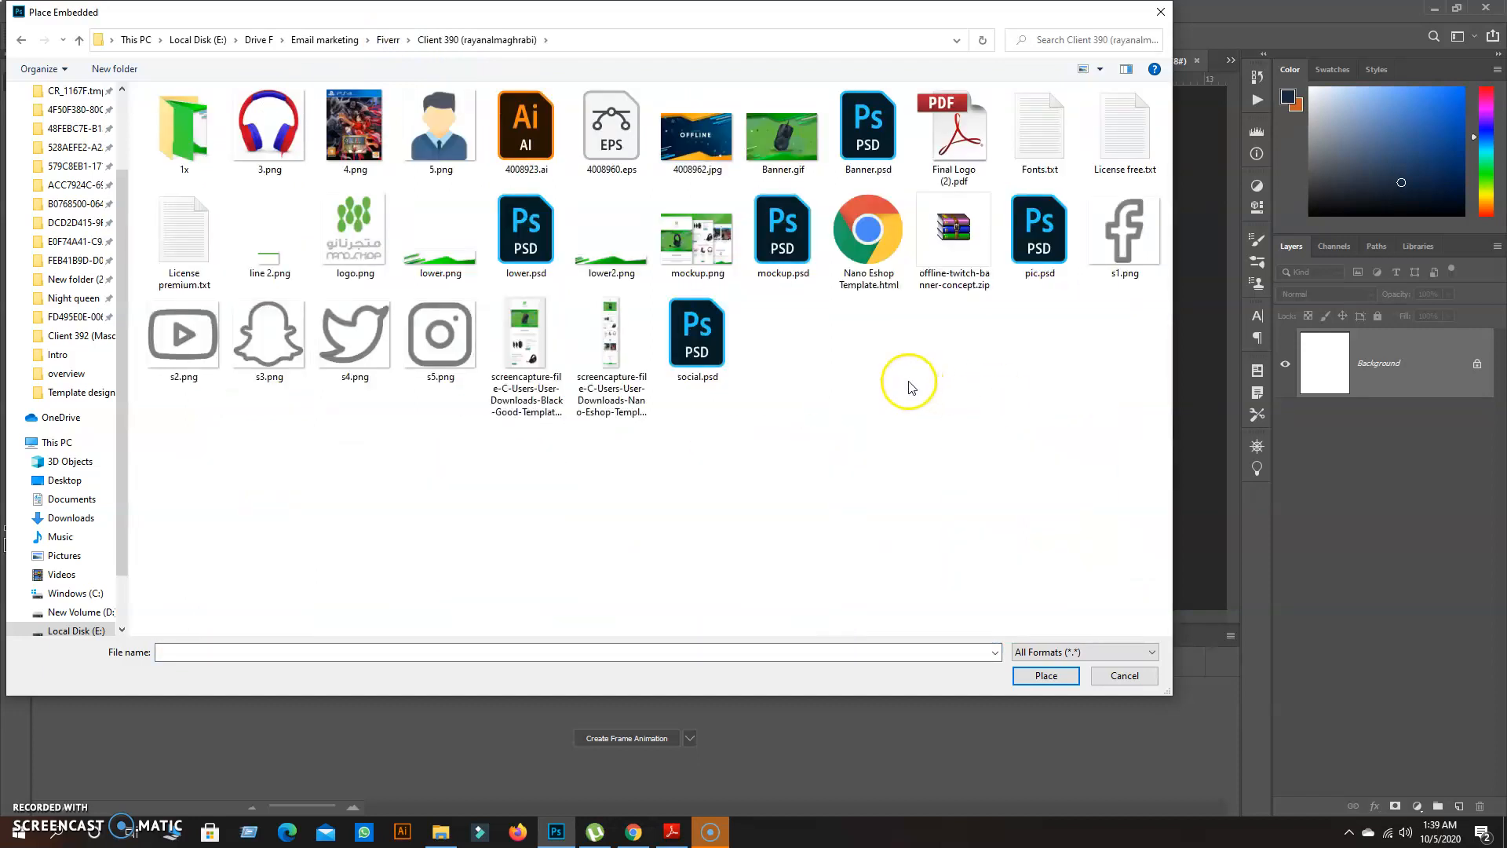
pyautogui.doubleClick(181, 167)
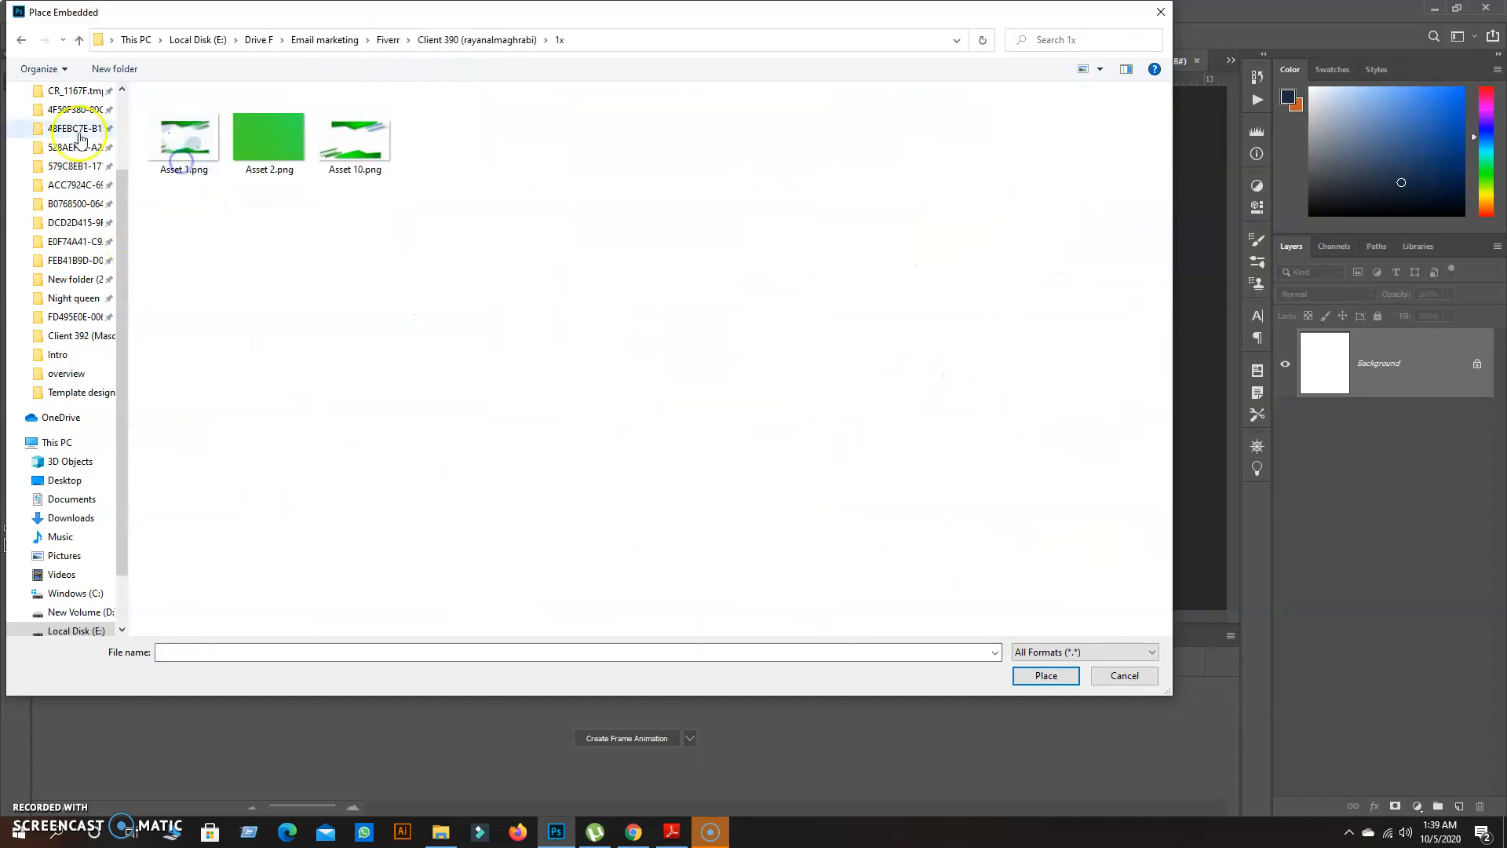
pyautogui.click(20, 40)
pyautogui.click(20, 40)
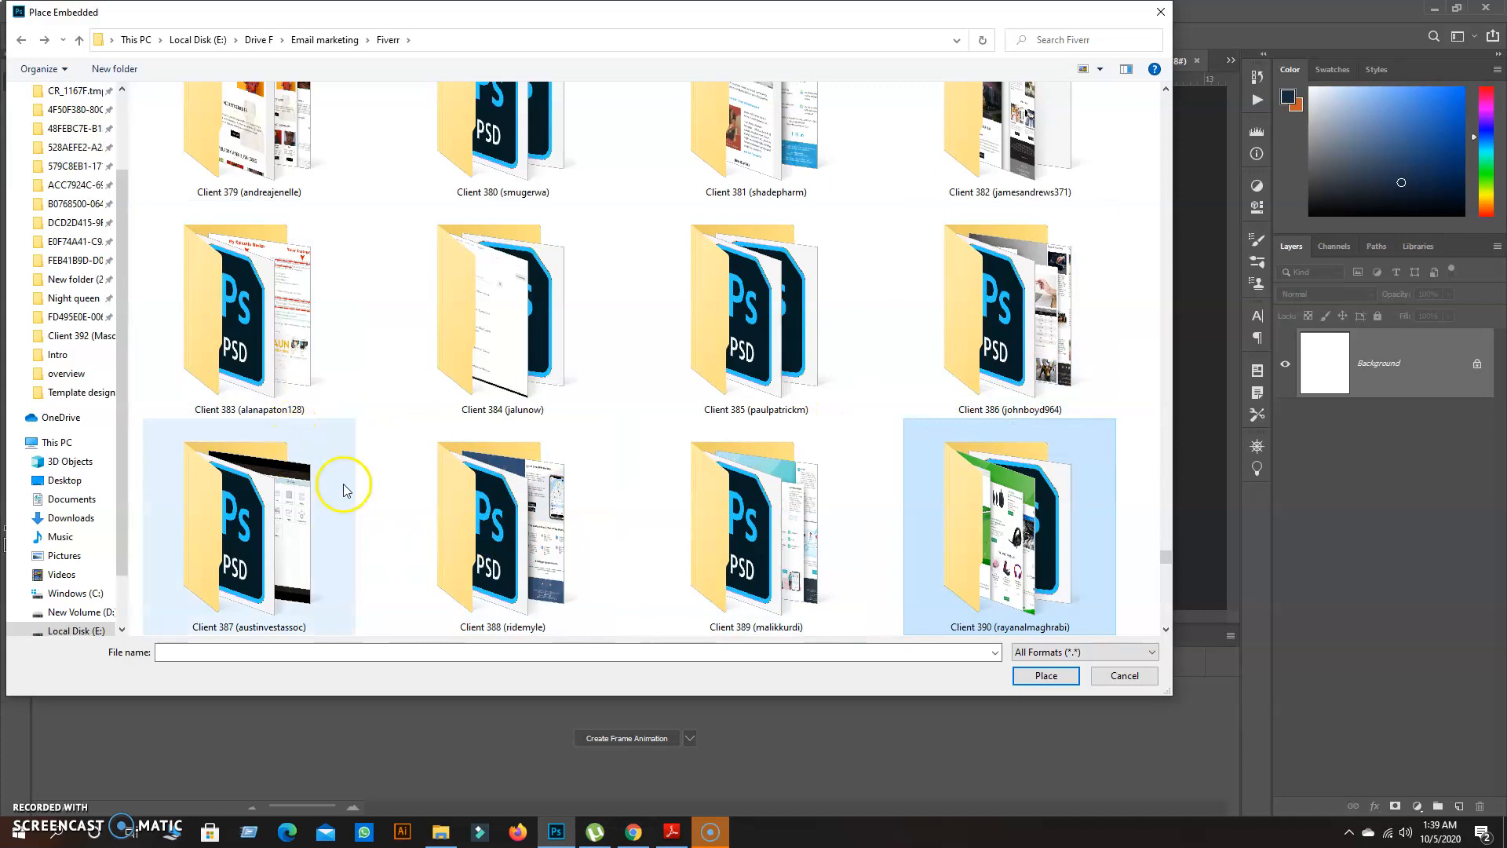
pyautogui.doubleClick(272, 376)
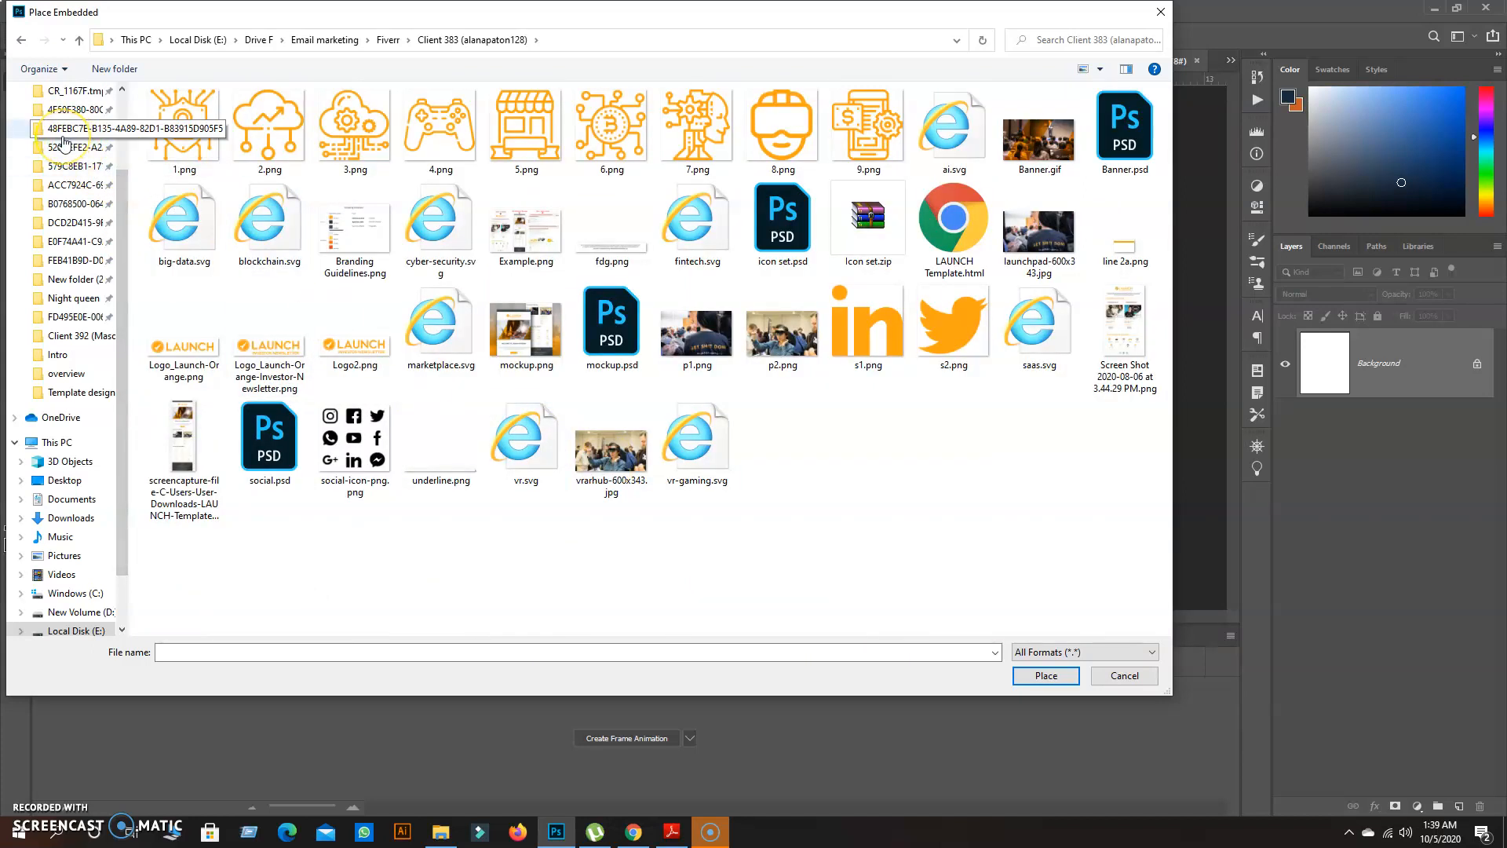
pyautogui.click(21, 39)
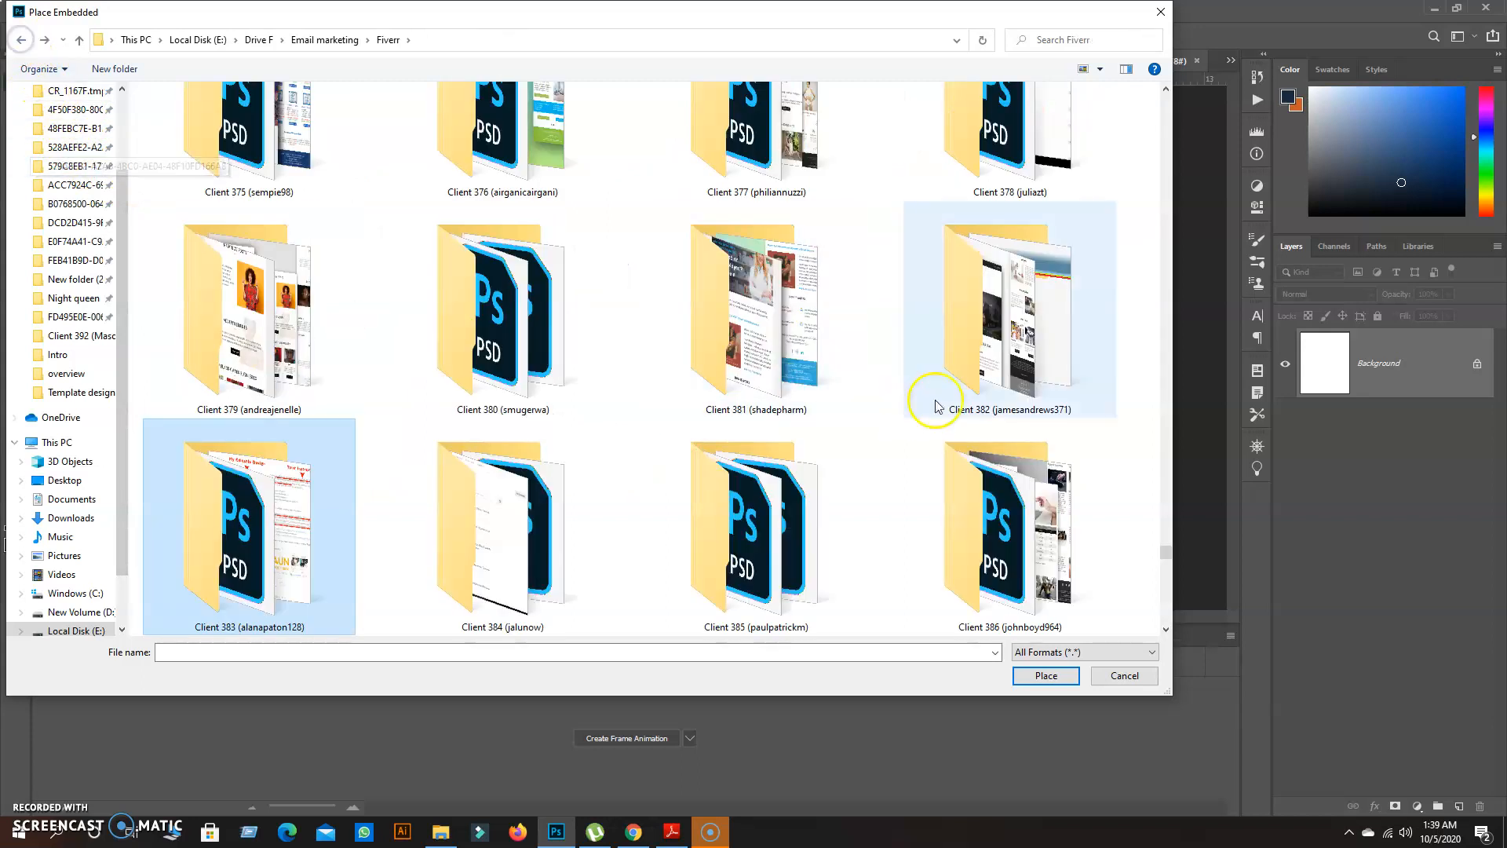
# Step: Place 3386508.jpg from the Client 370 folder as an embedded image, apply the placement, and select the Background layer
pyautogui.moveTo(1170, 547); pyautogui.dragTo(1170, 540)
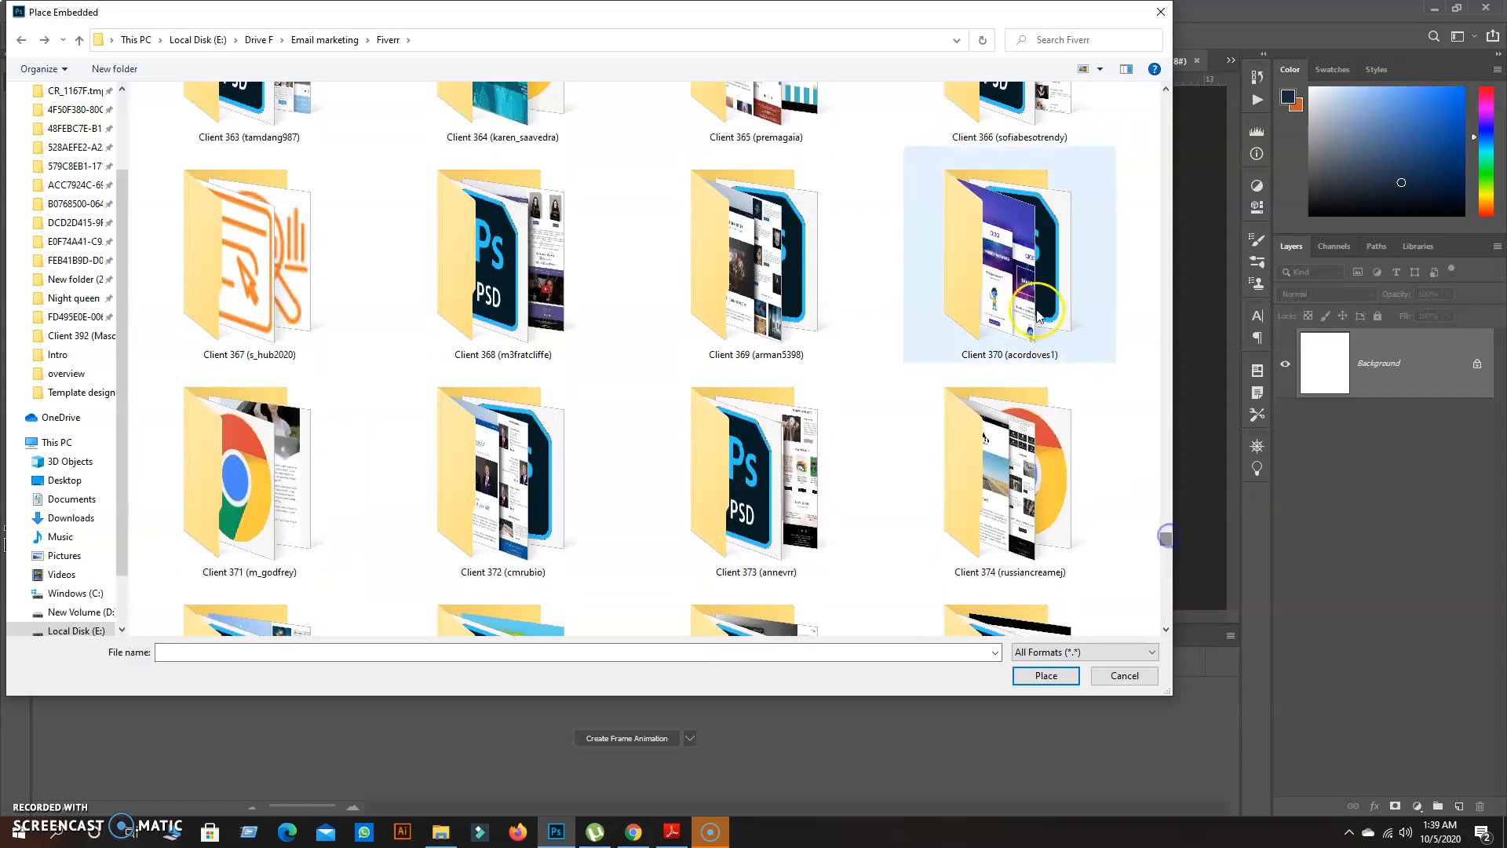
pyautogui.doubleClick(1008, 259)
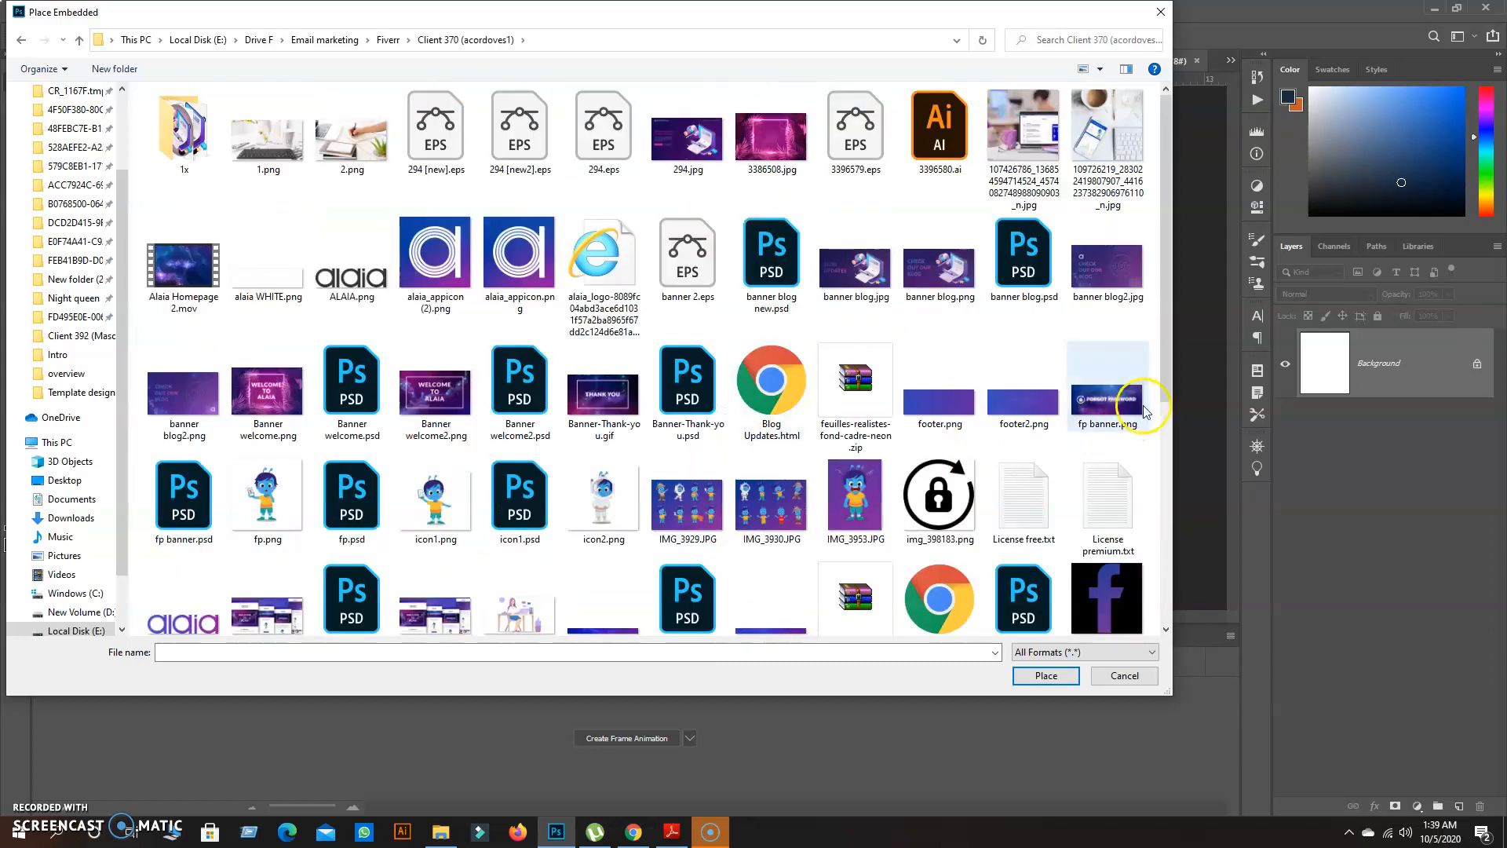
pyautogui.moveTo(1167, 381); pyautogui.dragTo(1164, 387)
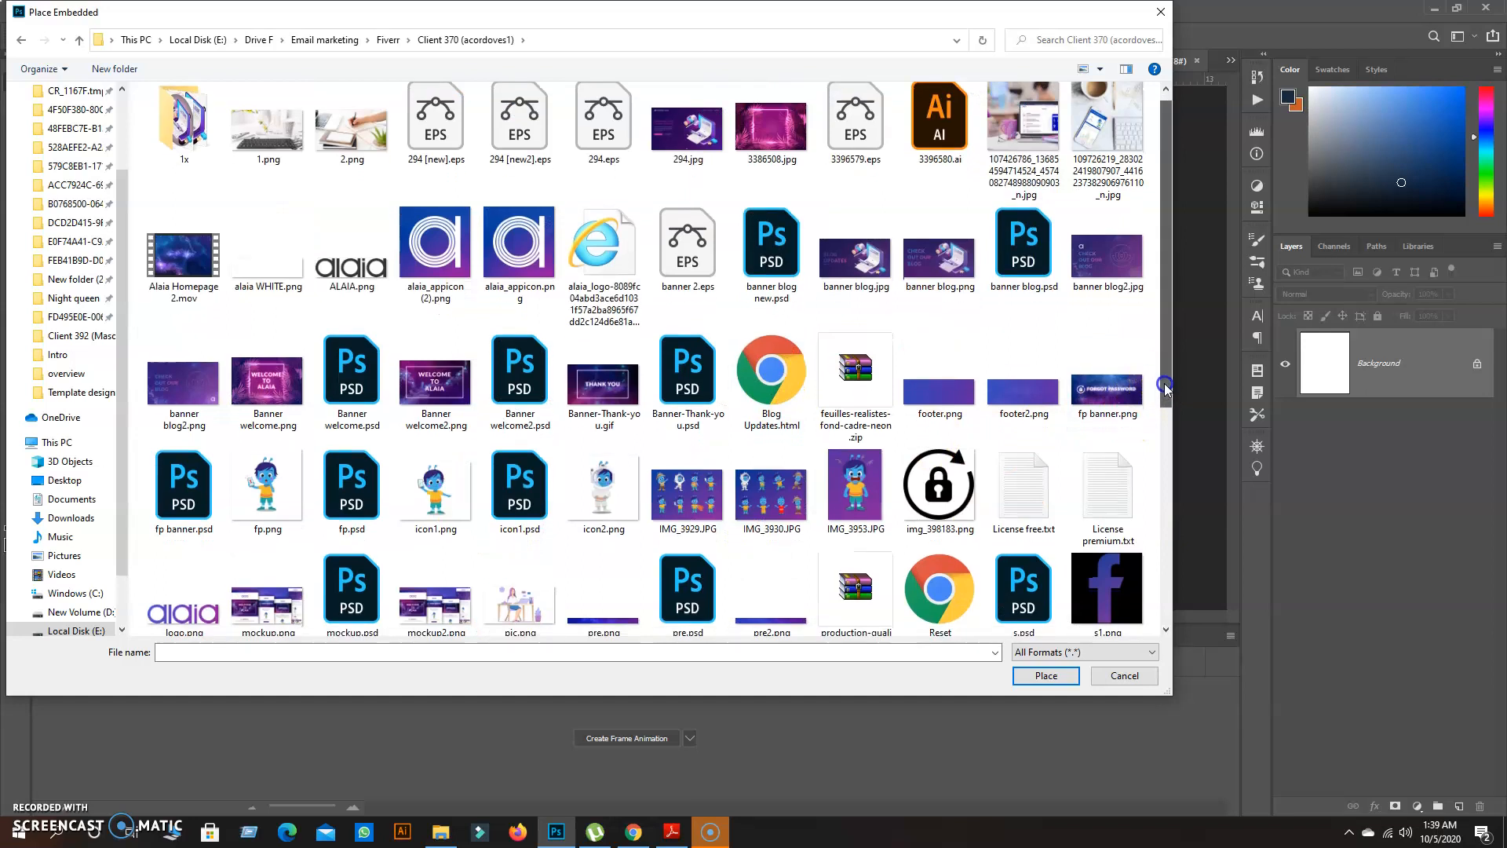
pyautogui.click(774, 145)
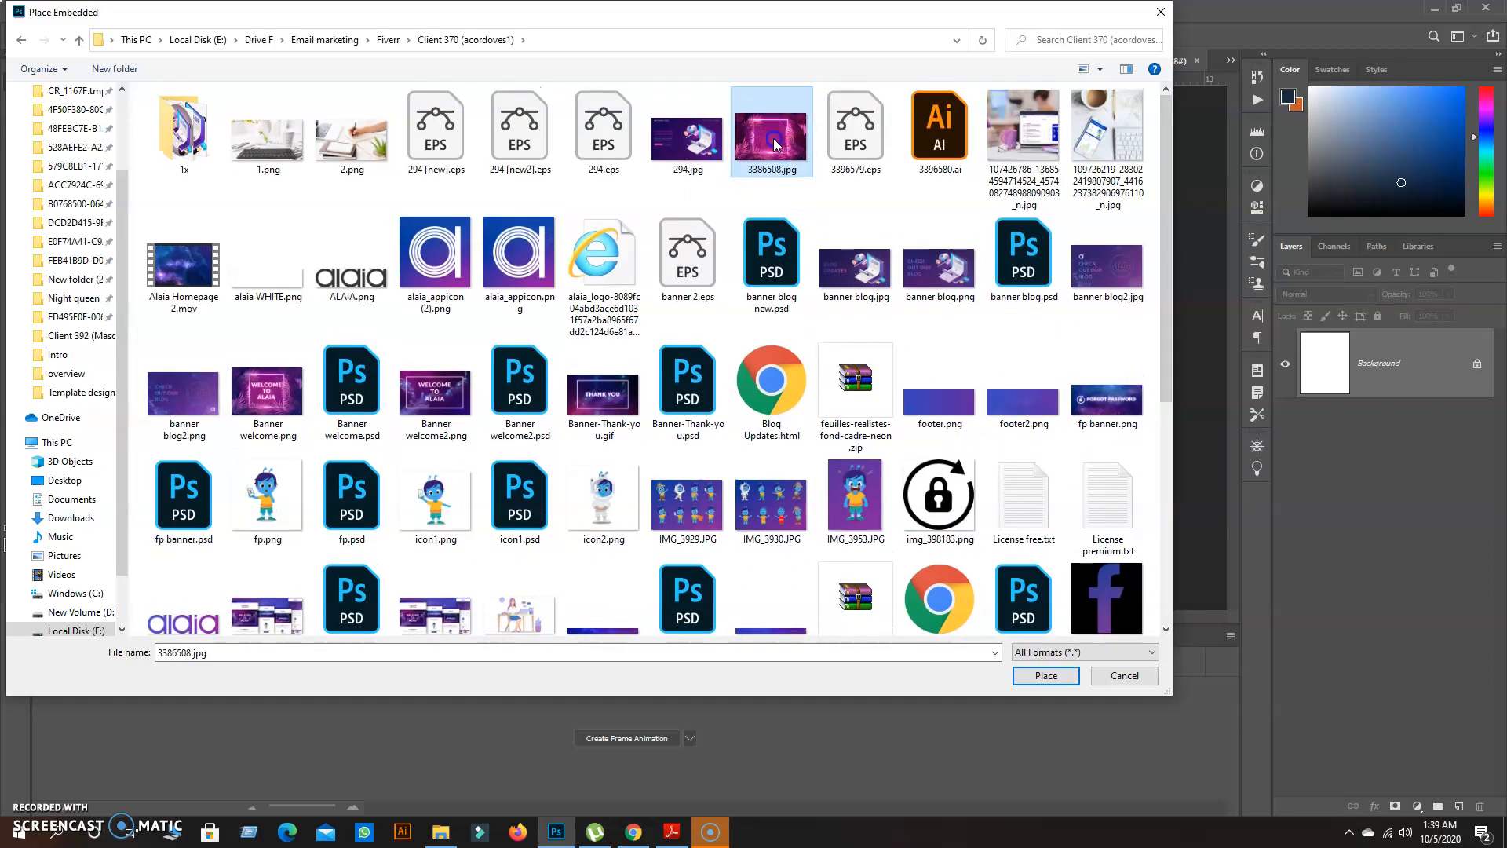
pyautogui.doubleClick(775, 145)
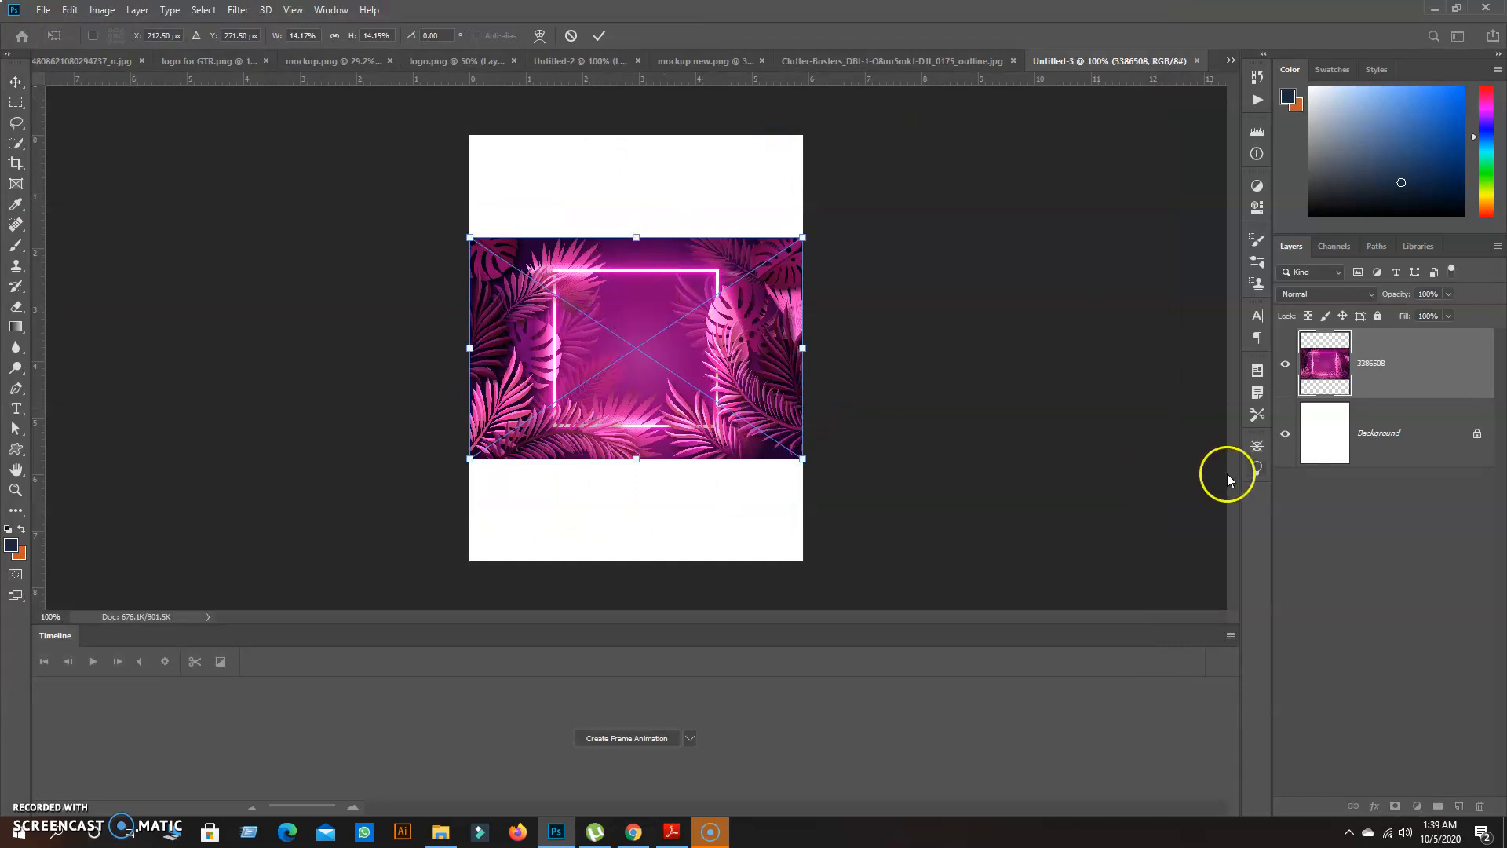
pyautogui.click(1370, 456)
# Step: Crop the white areas above and below the pink neon image so the canvas matches the image's height
pyautogui.press('c')
pyautogui.moveTo(624, 138); pyautogui.dragTo(633, 188)
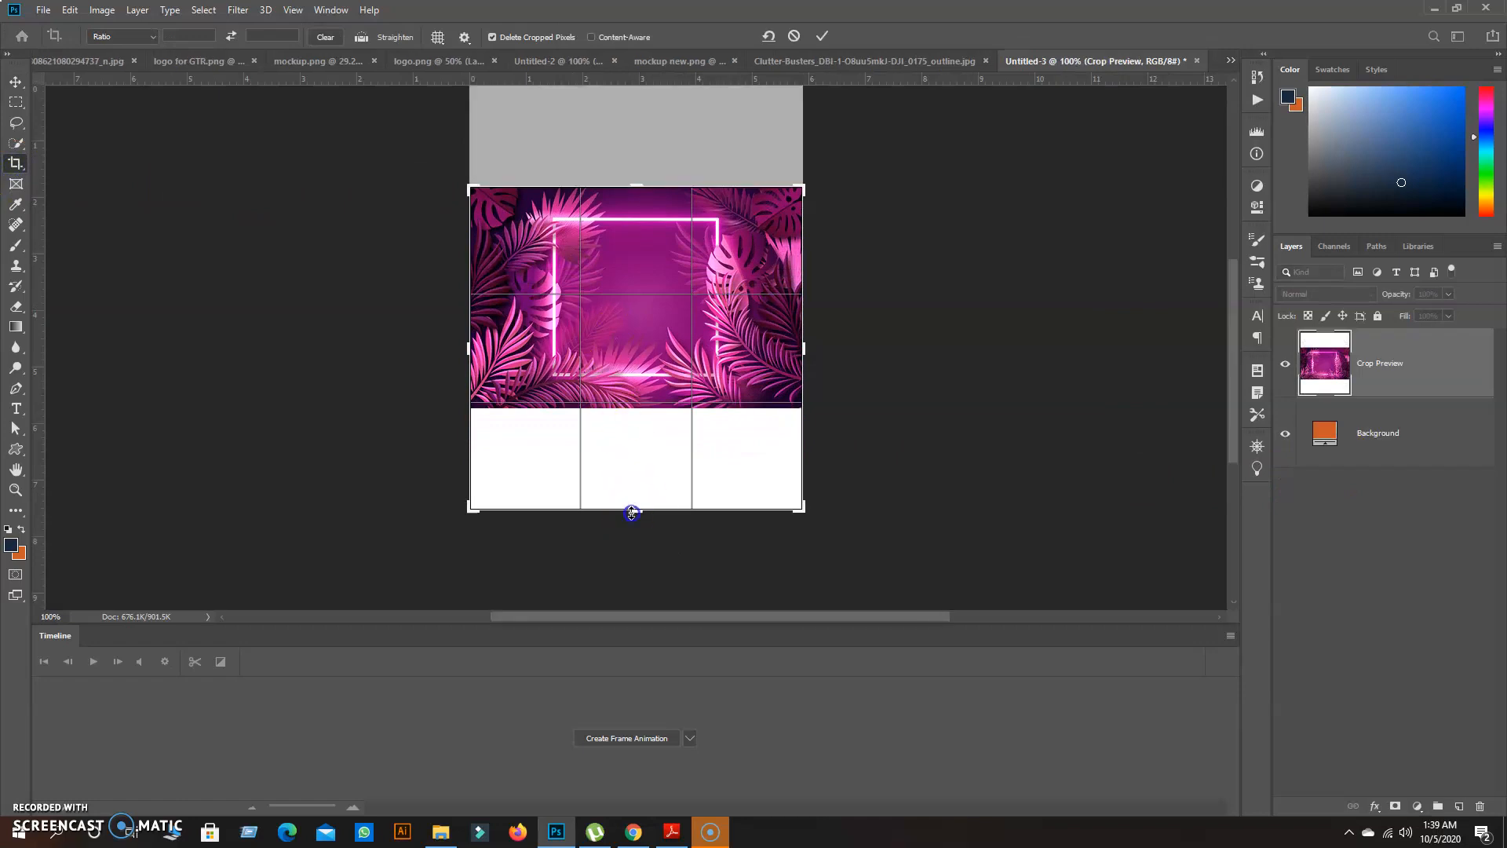
pyautogui.moveTo(631, 509); pyautogui.dragTo(636, 461)
pyautogui.press('Return')
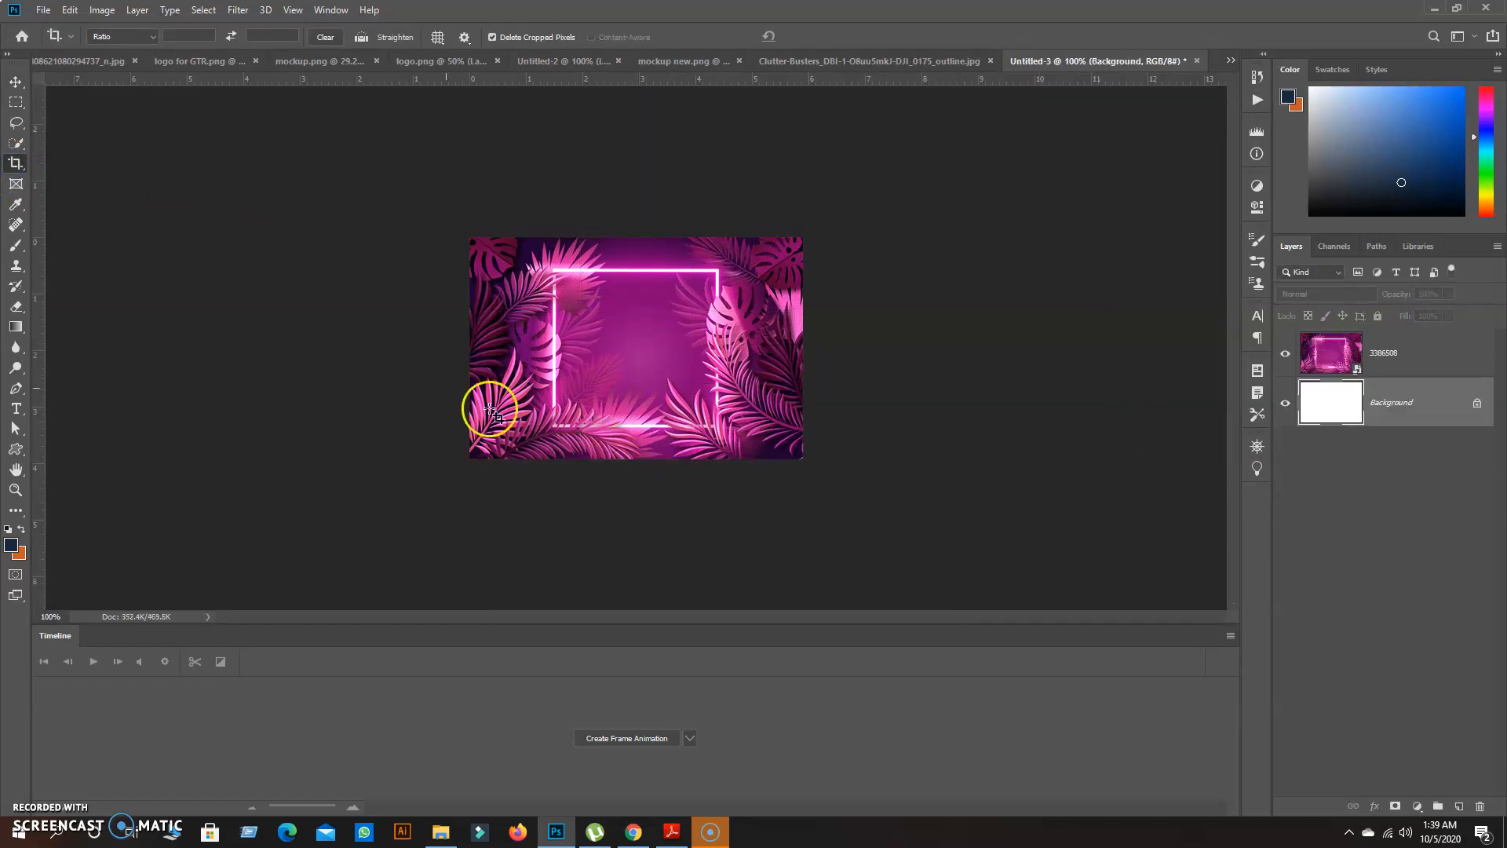
# Step: Place Screen Shot 2020-04-13 at 9.59.41 PM.png from the Client 370 folder as an embedded image
pyautogui.click(43, 10)
pyautogui.click(86, 307)
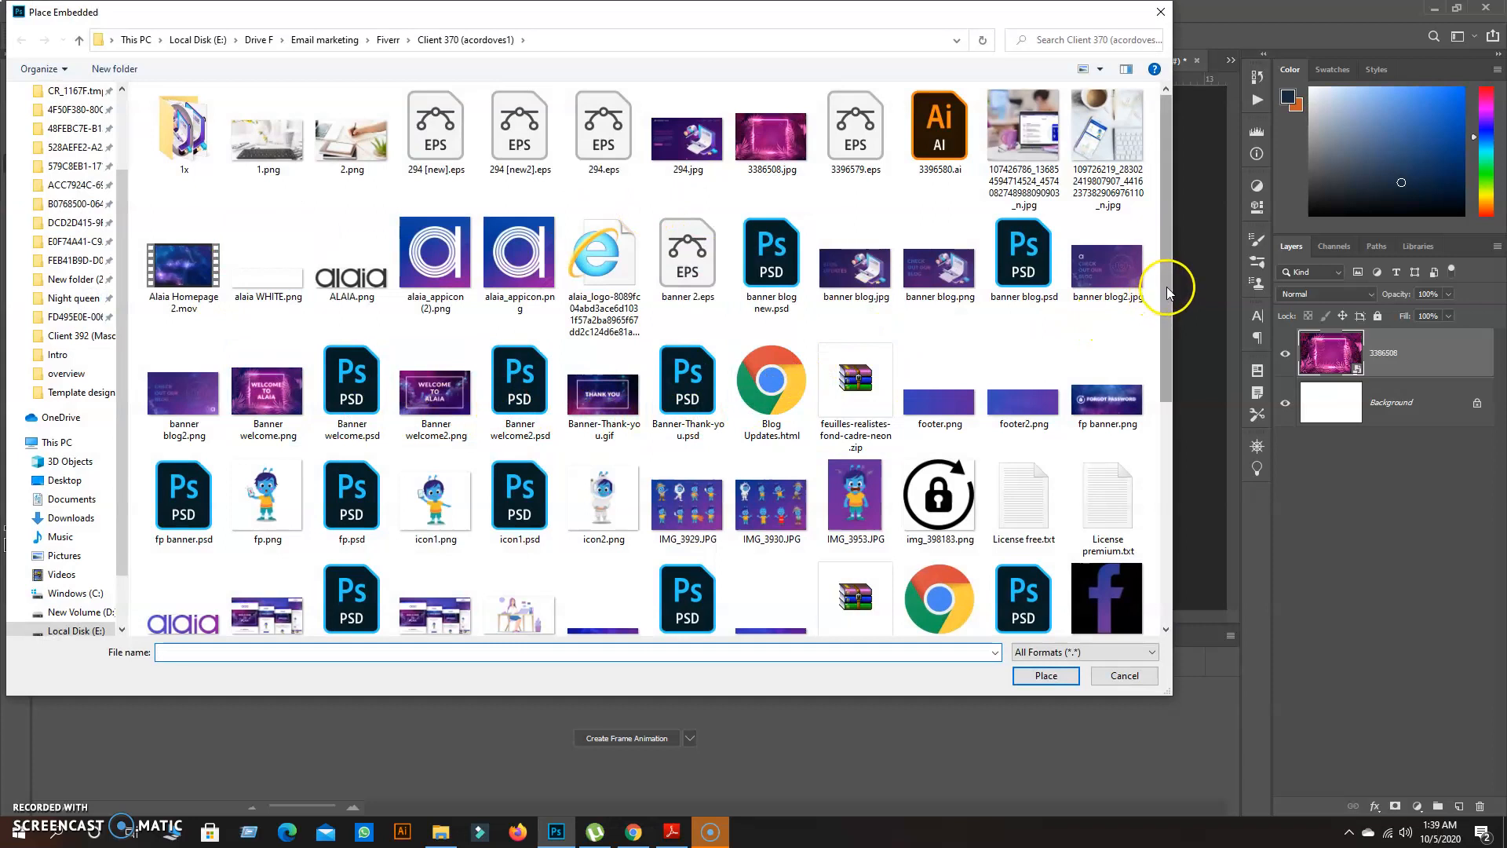
pyautogui.moveTo(1165, 296); pyautogui.dragTo(1140, 396)
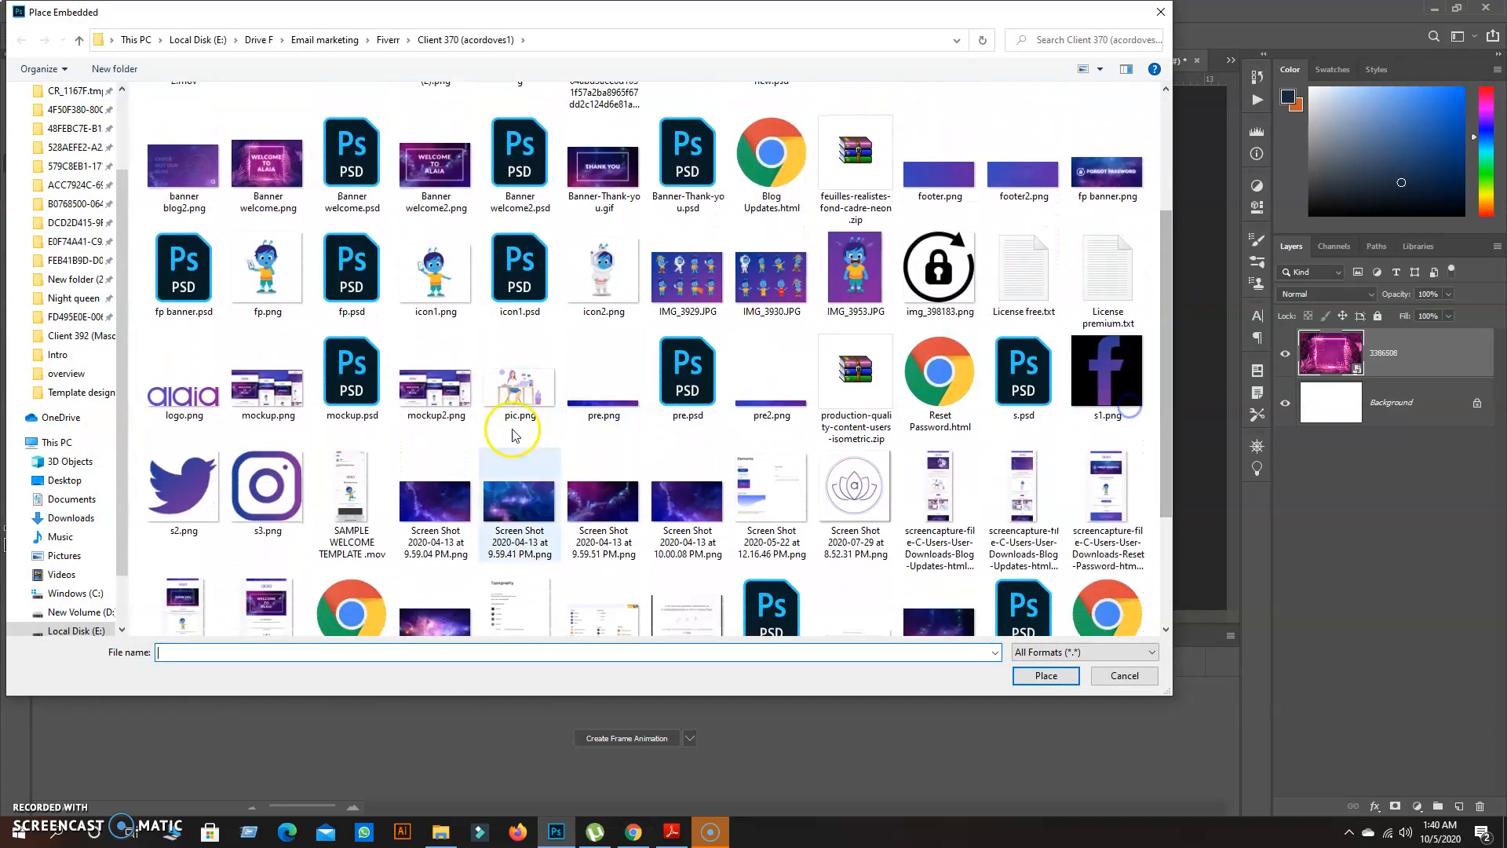
pyautogui.click(511, 492)
pyautogui.doubleClick(511, 491)
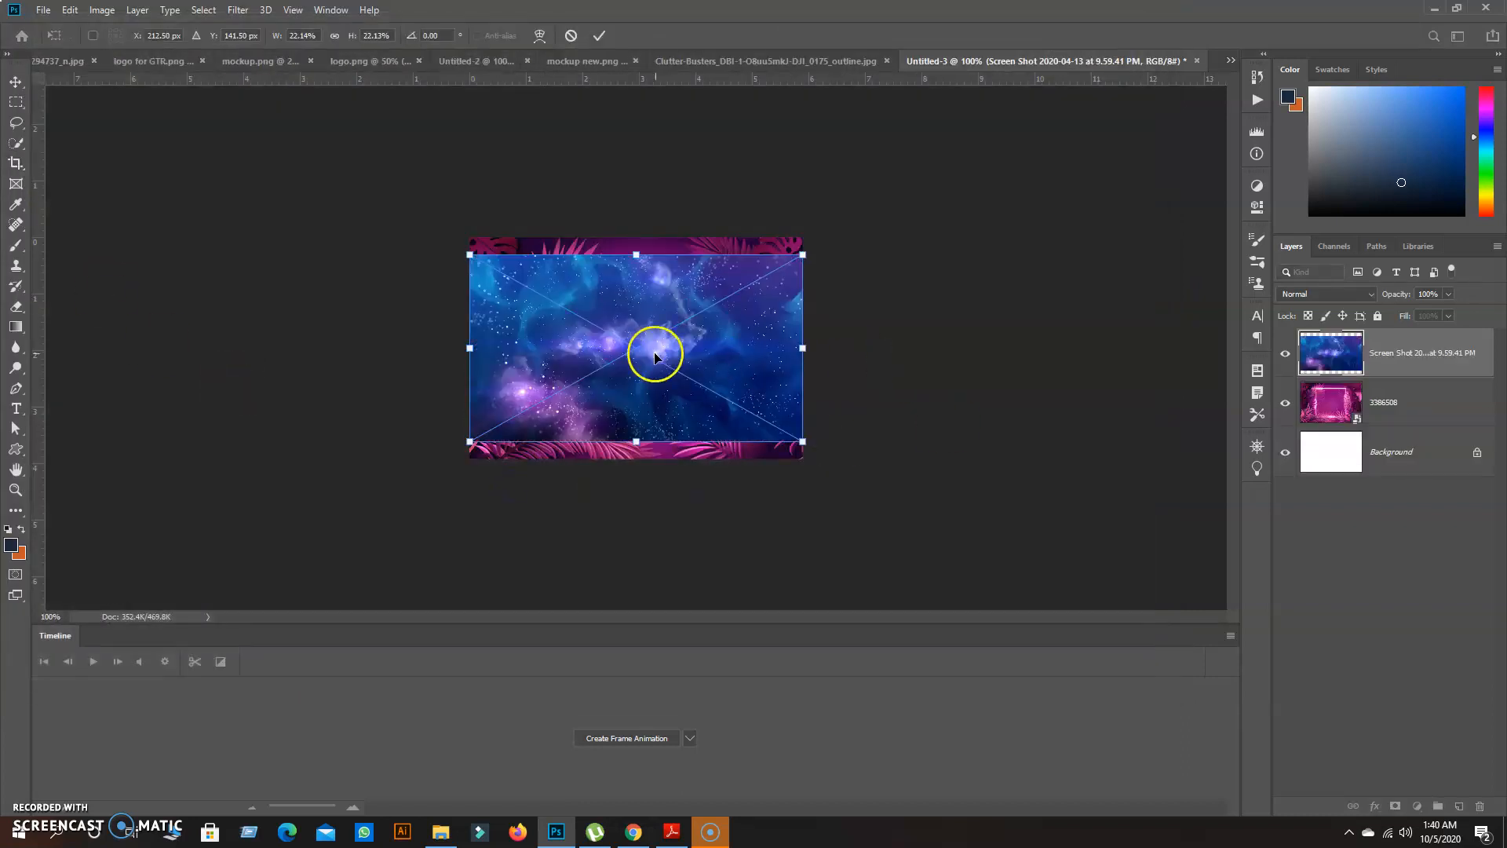
# Step: Scale the galaxy image to the full canvas height, shift it left to expose the right part of the pink image, and apply the placement
pyautogui.moveTo(636, 256); pyautogui.dragTo(636, 235)
pyautogui.moveTo(636, 441); pyautogui.dragTo(641, 460)
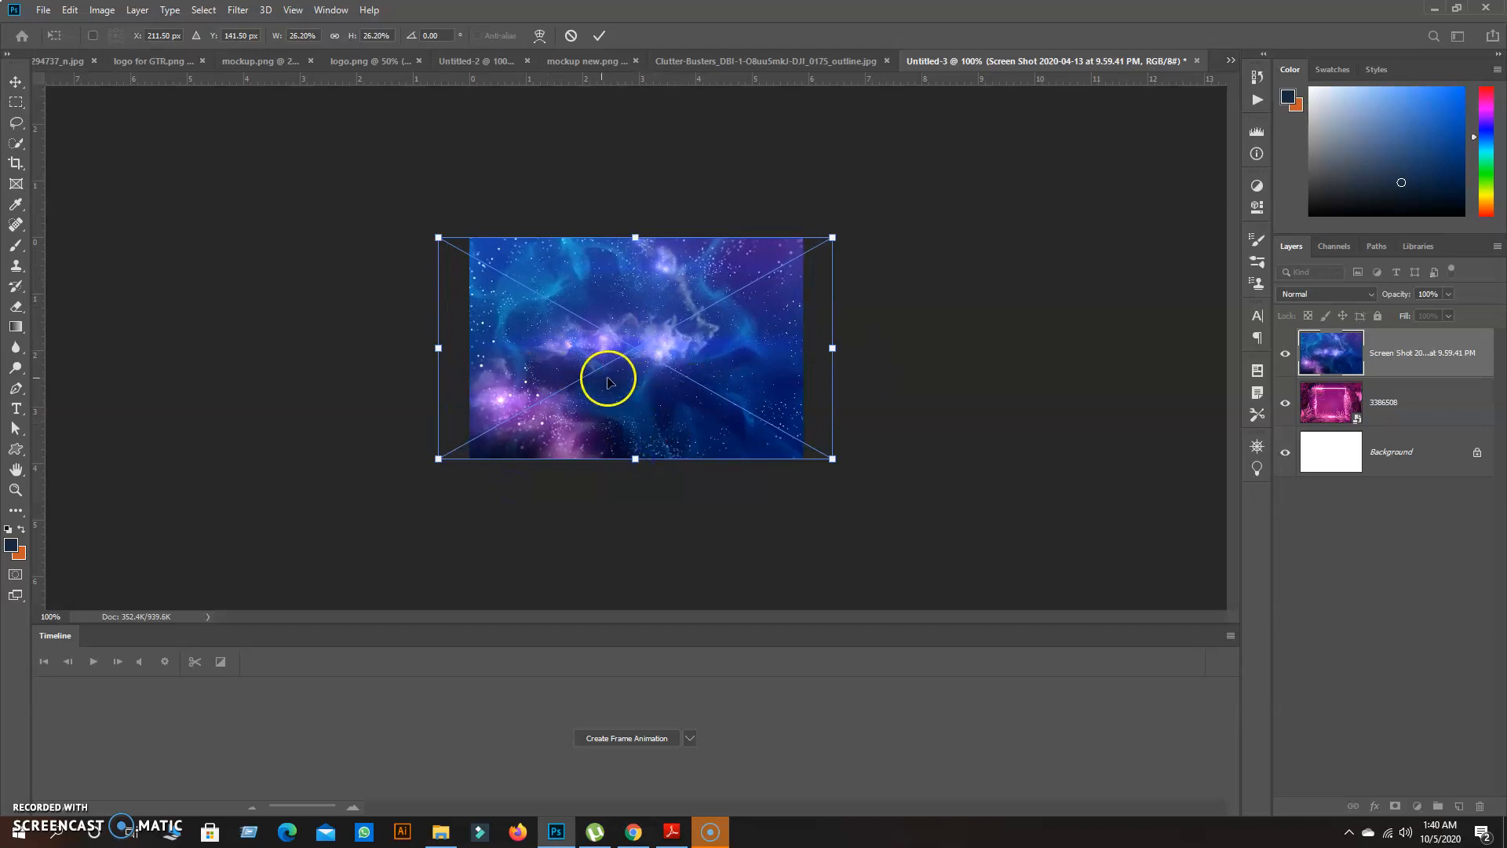
pyautogui.moveTo(592, 397); pyautogui.dragTo(429, 396)
pyautogui.press('Return')
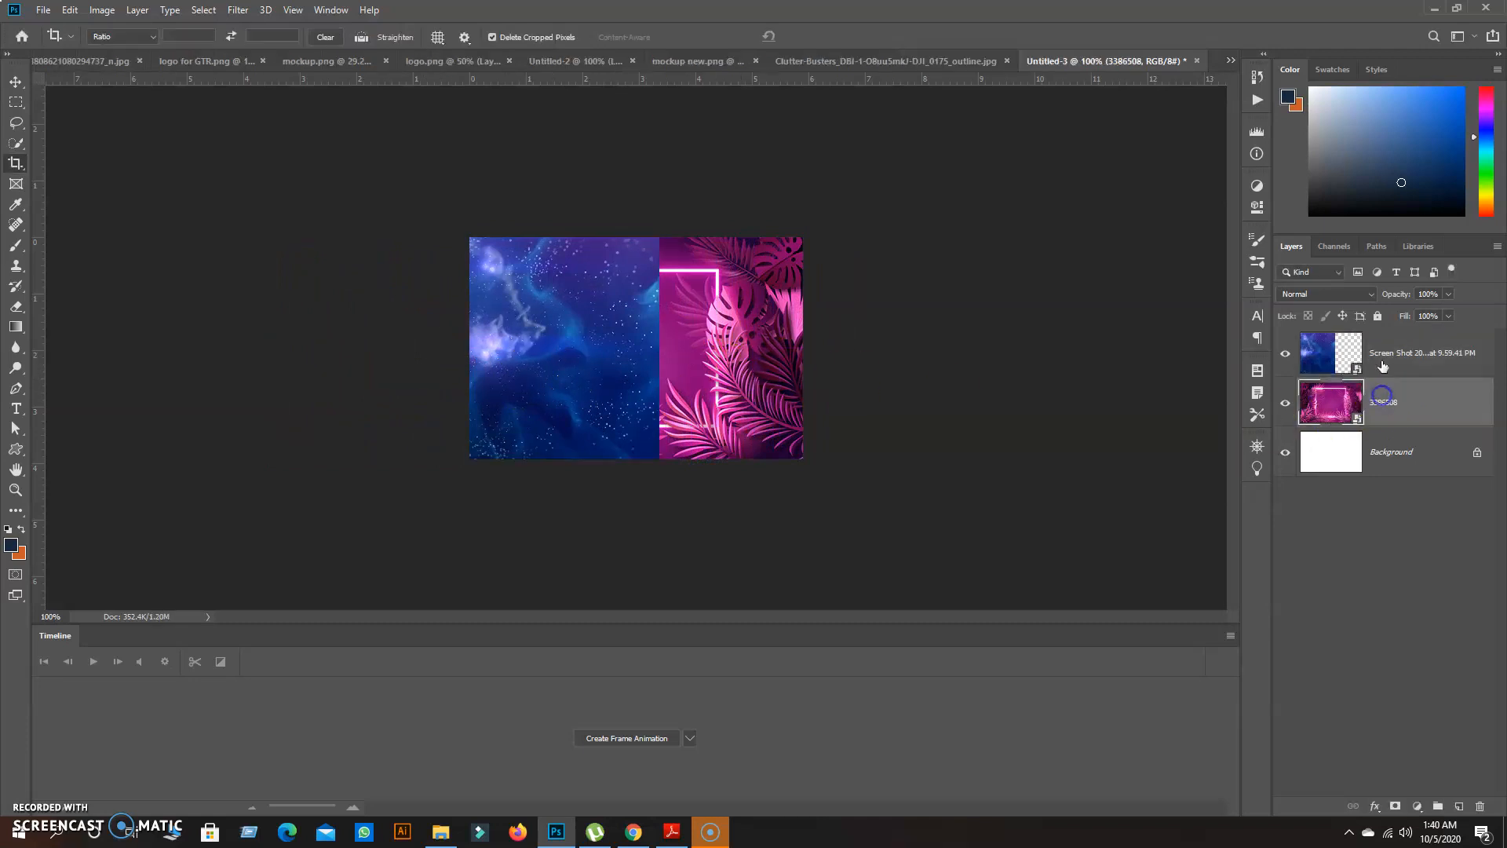
# Step: Add a layer mask to the galaxy screenshot layer and choose the Soft Round brush for painting on it
pyautogui.click(1395, 806)
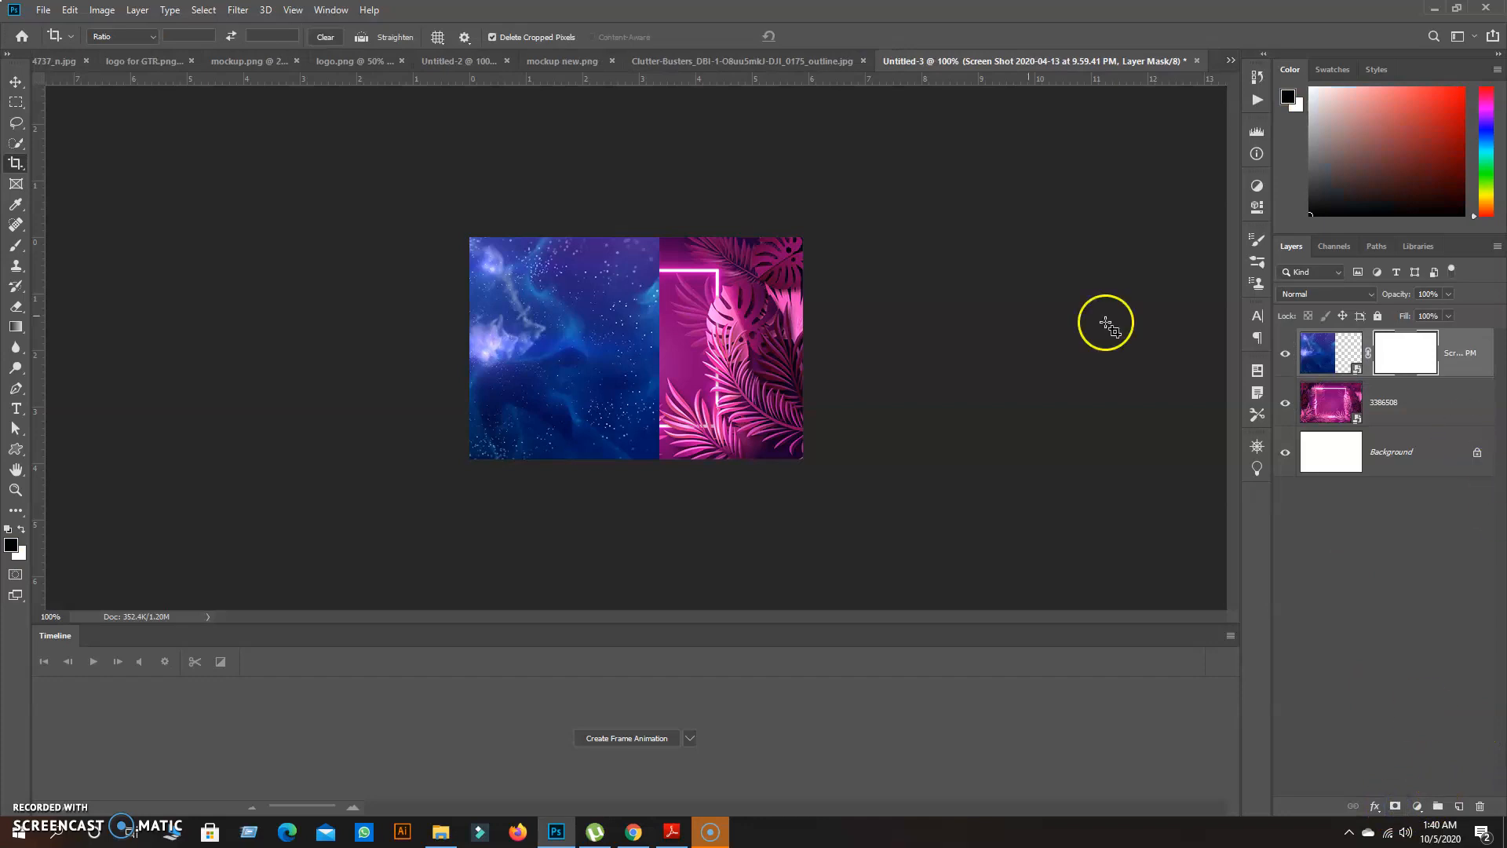
pyautogui.click(11, 249)
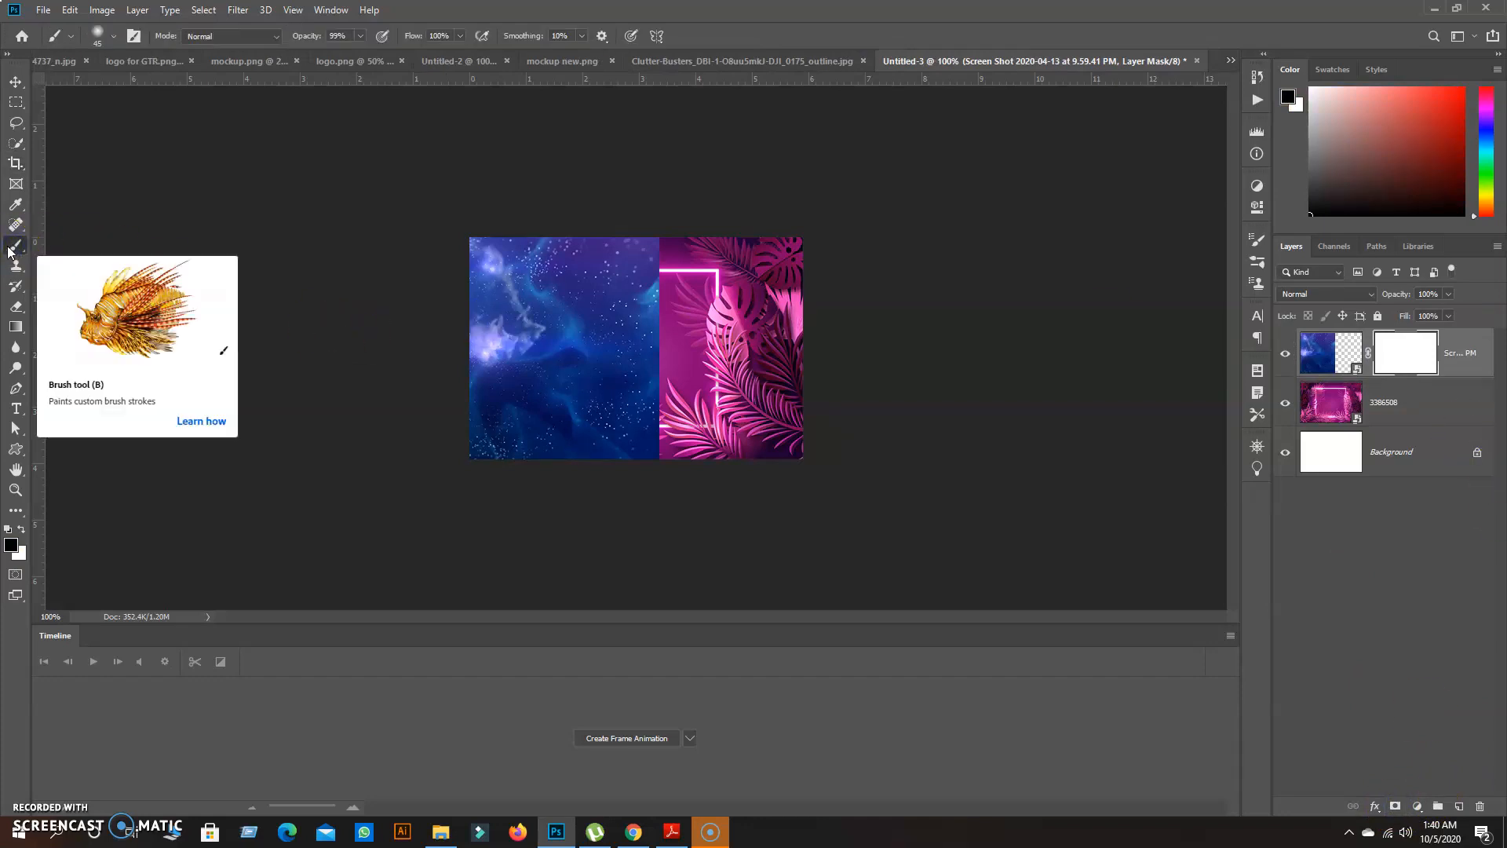
pyautogui.rightClick(706, 305)
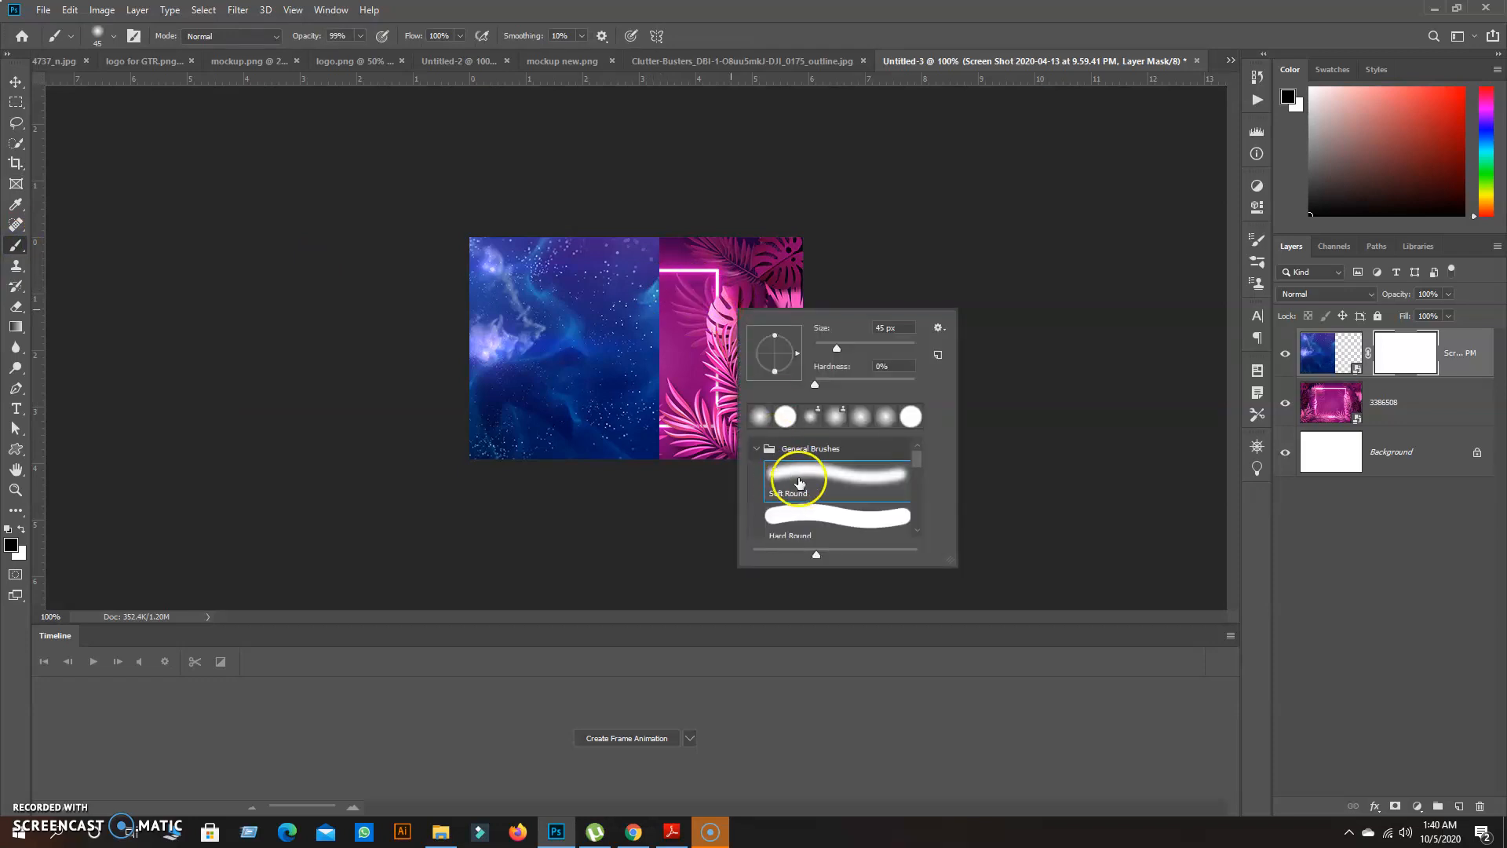
pyautogui.click(816, 478)
pyautogui.click(845, 268)
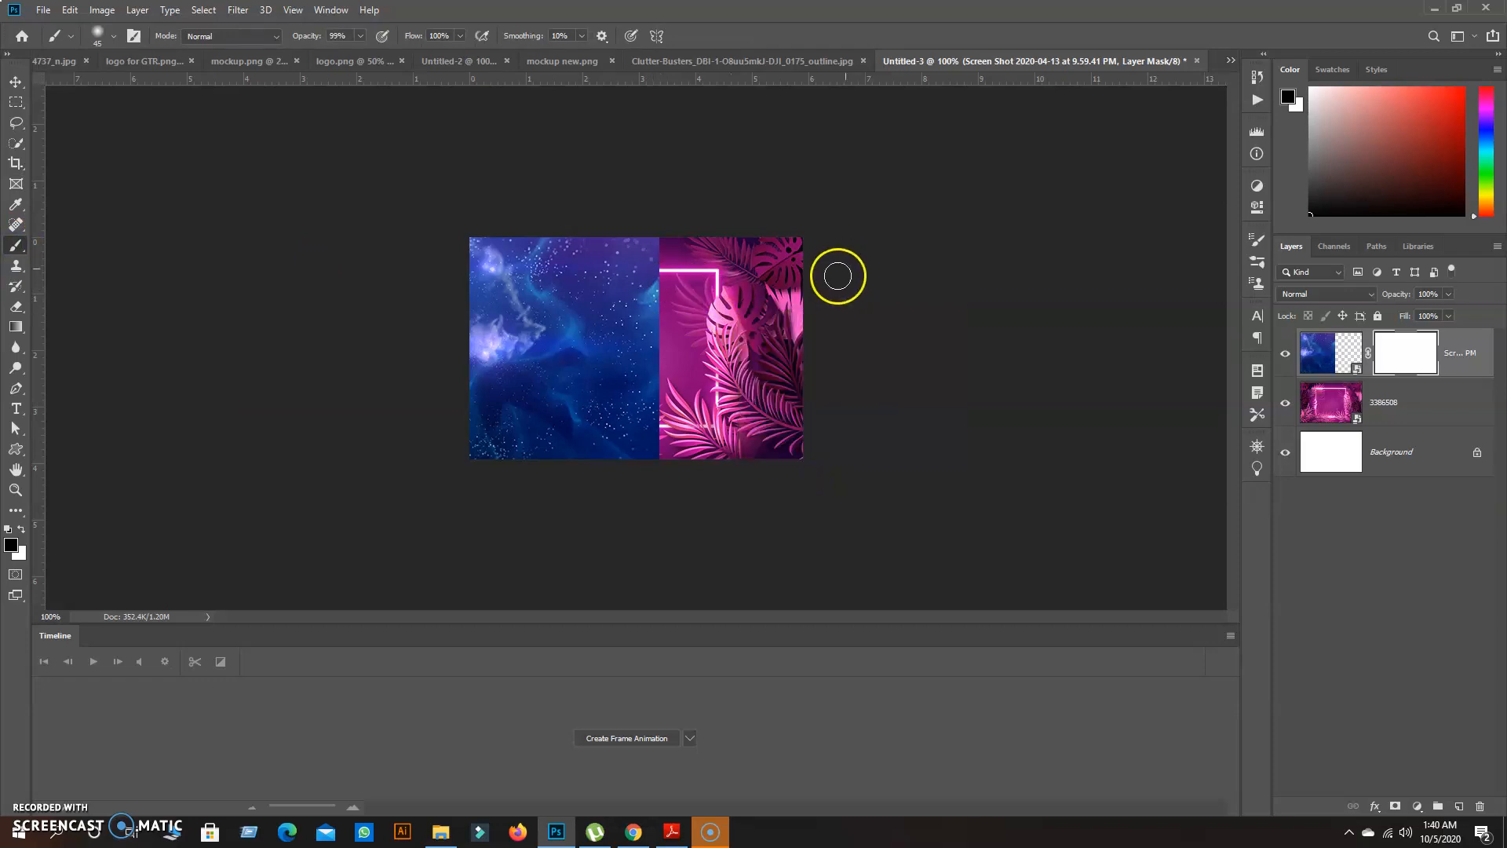
# Step: Try blending the galaxy image's right edge by painting black on its mask with a 175 px brush, and undo the stroke
pyautogui.press(']')
pyautogui.press(']')
pyautogui.press(']')
pyautogui.press(']')
pyautogui.press(']')
pyautogui.press(']')
pyautogui.moveTo(665, 275)
pyautogui.mouseDown()
pyautogui.moveTo(682, 259)
pyautogui.moveTo(659, 283)
pyautogui.moveTo(706, 276)
pyautogui.moveTo(716, 435)
pyautogui.moveTo(694, 365)
pyautogui.moveTo(706, 410)
pyautogui.moveTo(726, 400)
pyautogui.mouseUp()
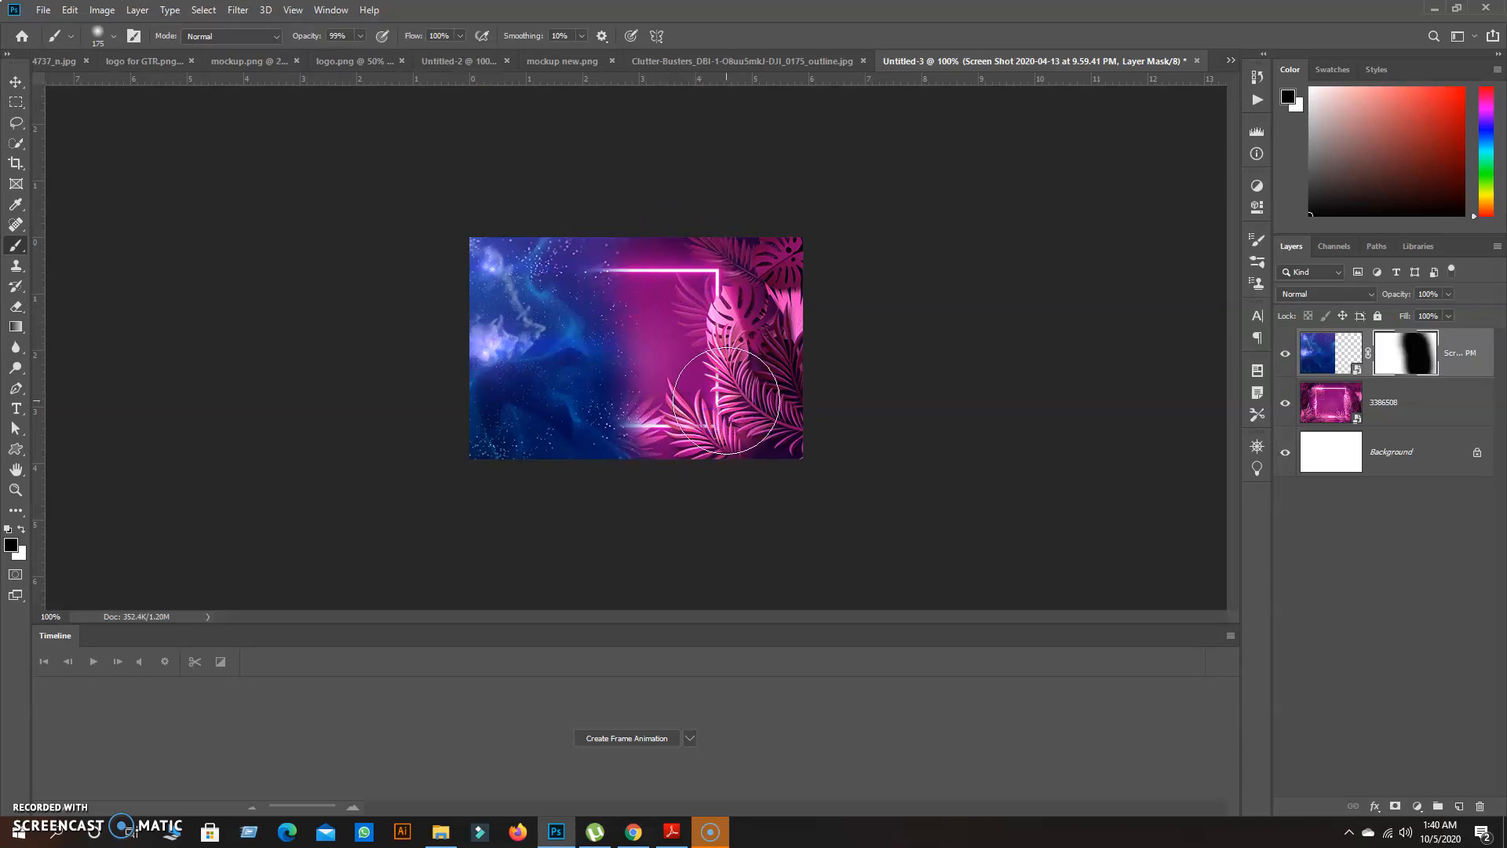
pyautogui.hotkey('ctrl', 'z')
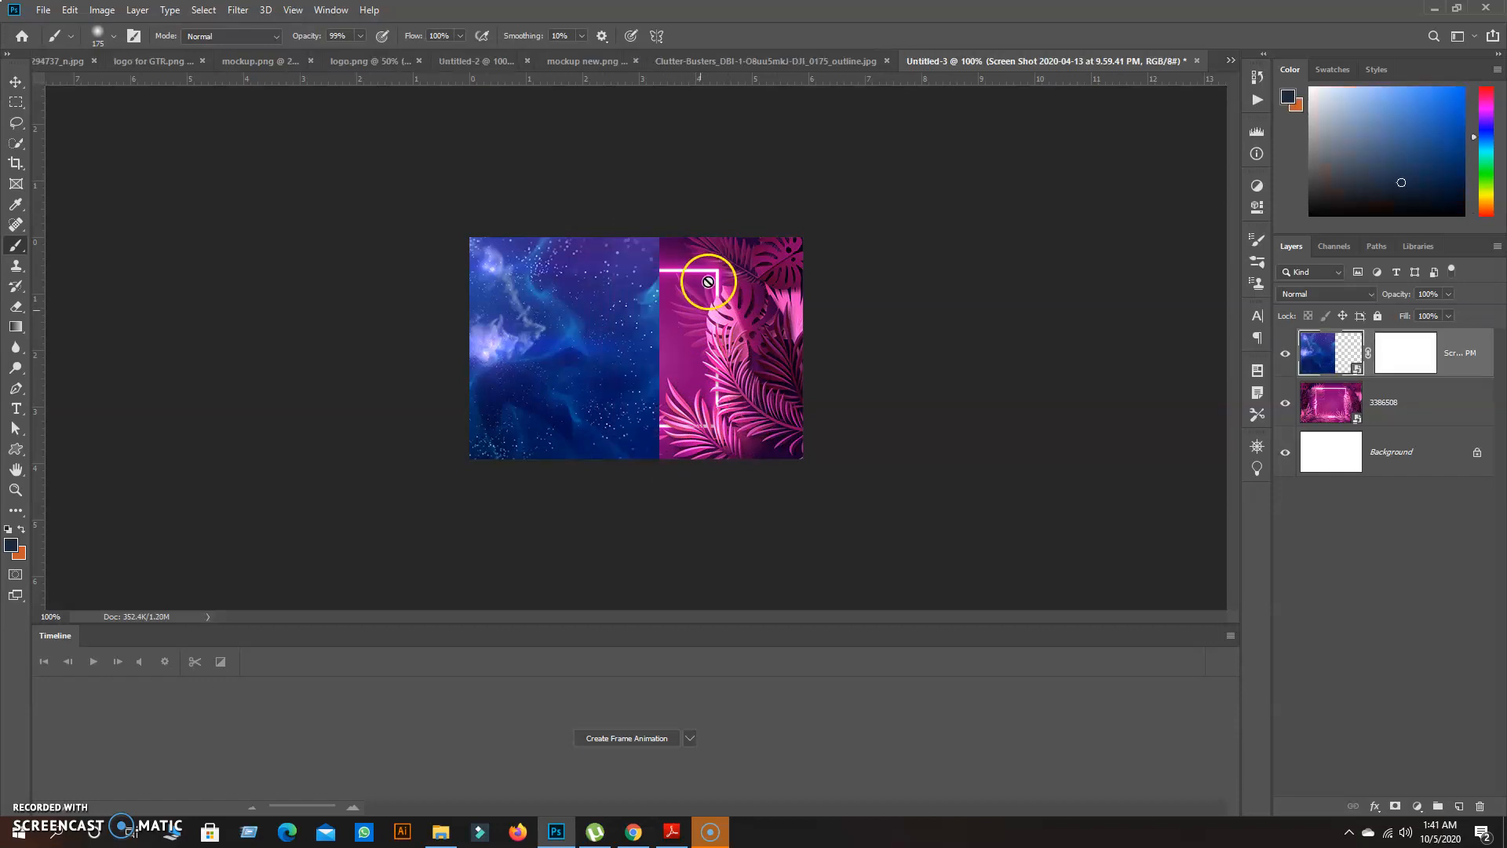
# Step: Select the galaxy layer's mask and paint black over the image's right edge with a 500 px soft brush to fade it into the pink image
pyautogui.click(1405, 353)
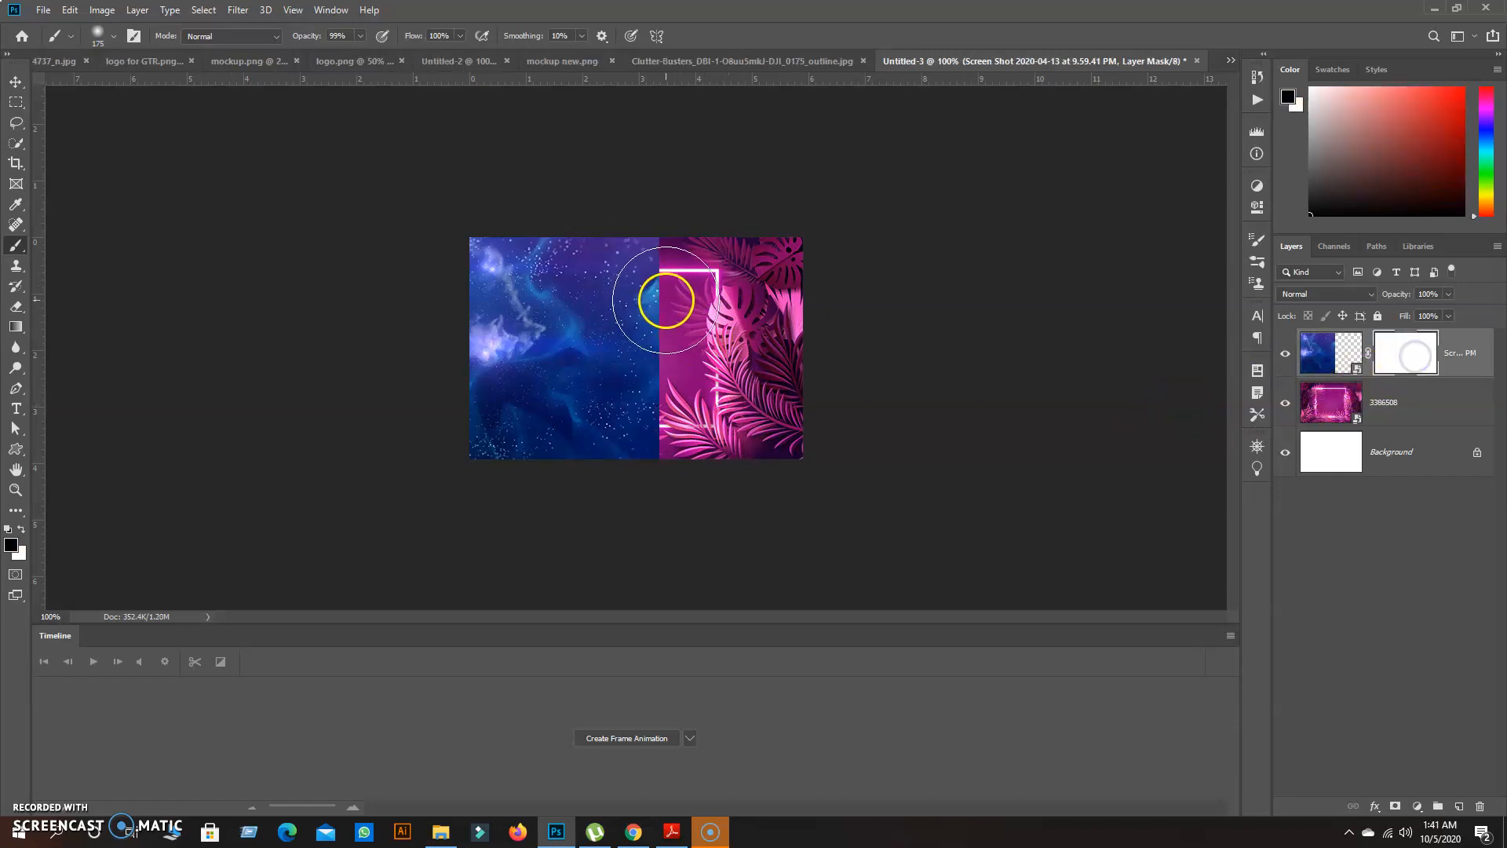
pyautogui.press(']')
pyautogui.press(']')
pyautogui.press(']')
pyautogui.press(']')
pyautogui.press(']')
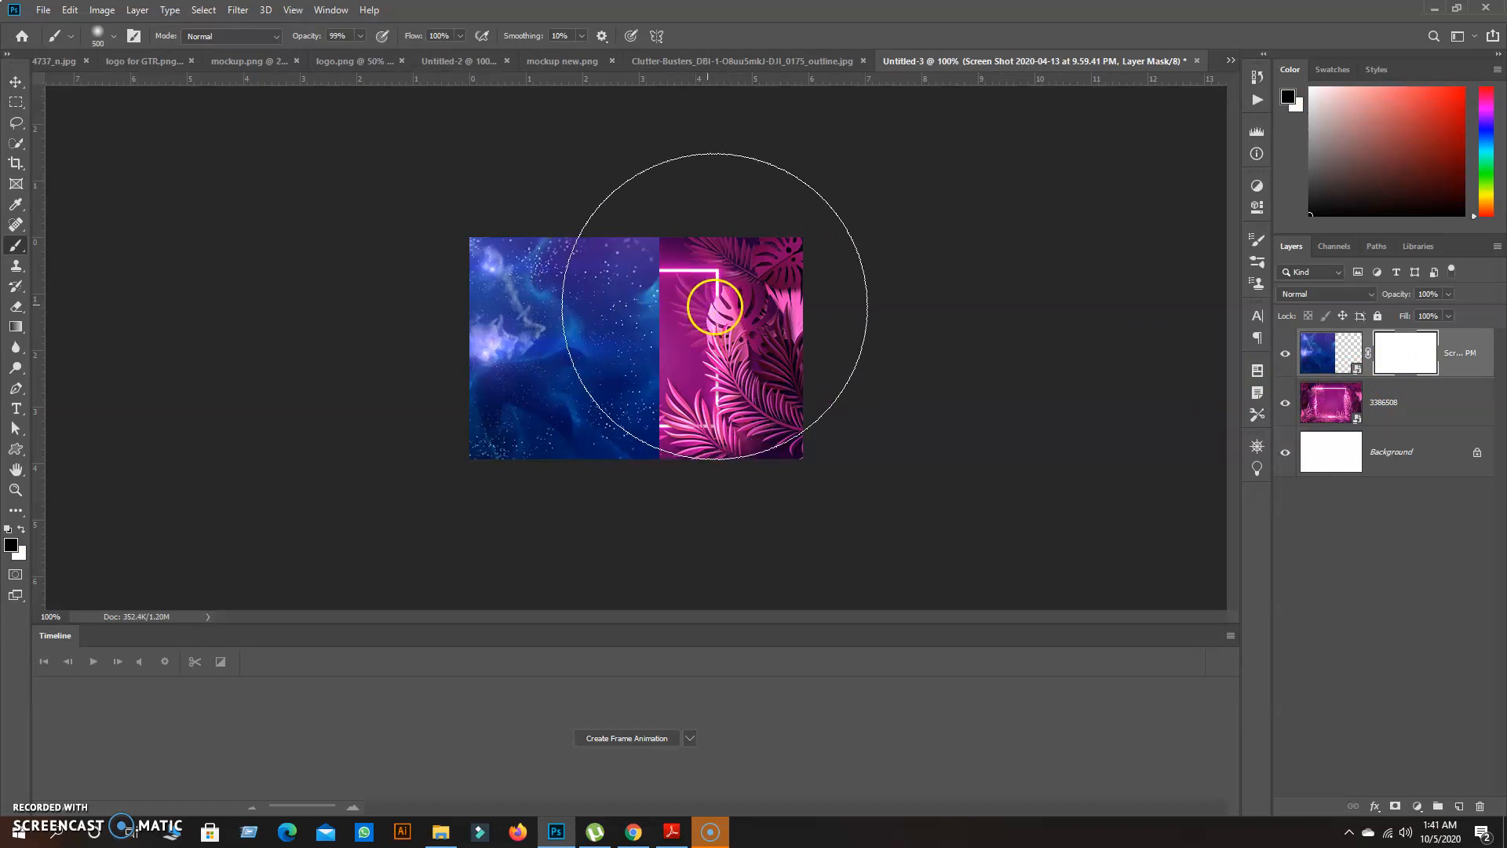
pyautogui.moveTo(810, 292)
pyautogui.mouseDown()
pyautogui.moveTo(817, 397)
pyautogui.moveTo(828, 292)
pyautogui.moveTo(839, 310)
pyautogui.moveTo(829, 417)
pyautogui.moveTo(846, 249)
pyautogui.moveTo(858, 379)
pyautogui.mouseUp()
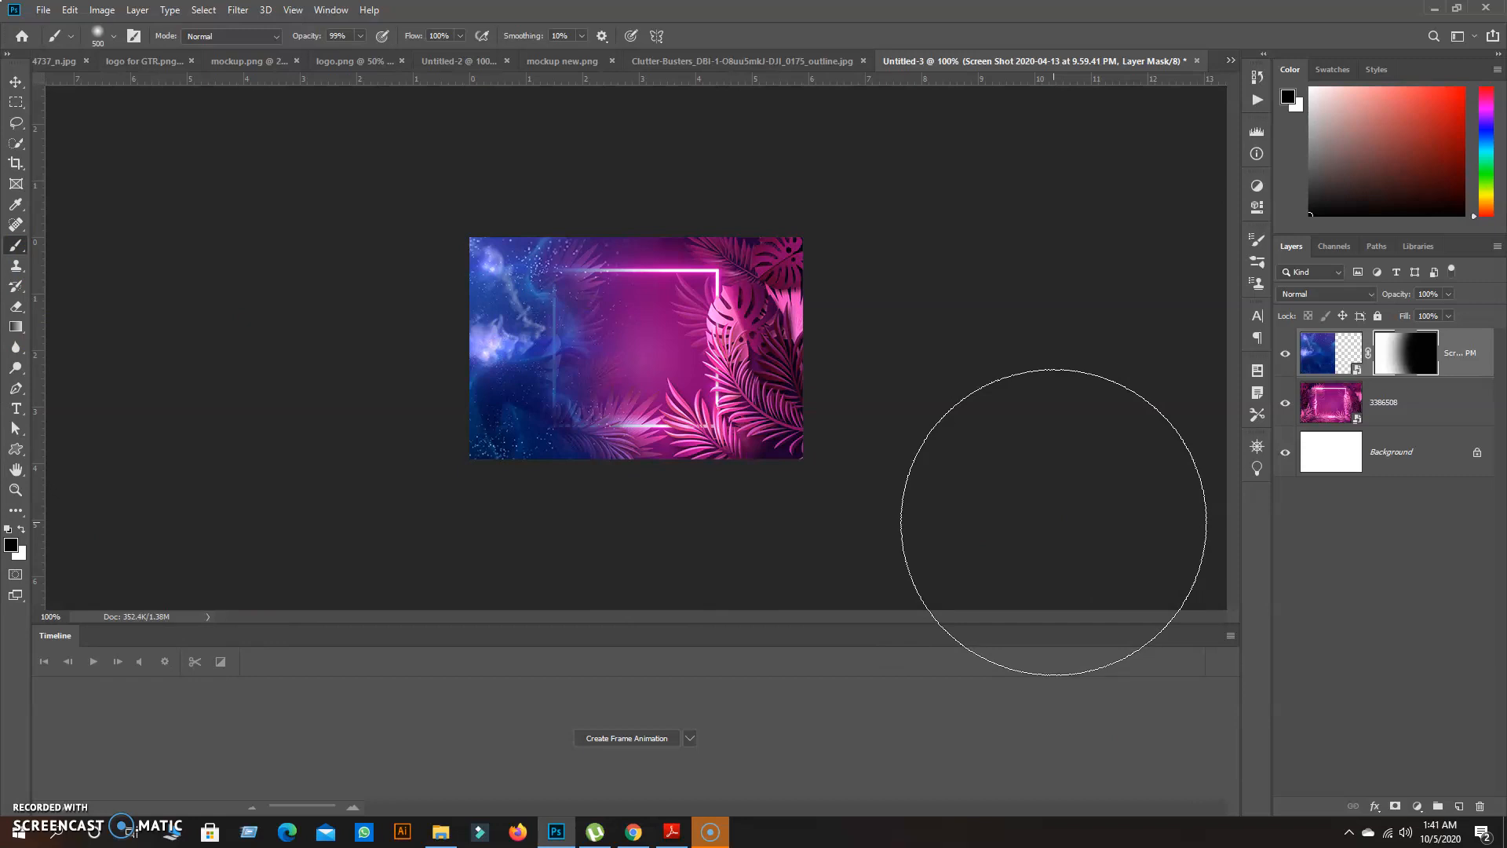
# Step: Select the Background layer, confirm the Brush tool, return to the galaxy layer's mask and brush black over the blended area again
pyautogui.click(1385, 450)
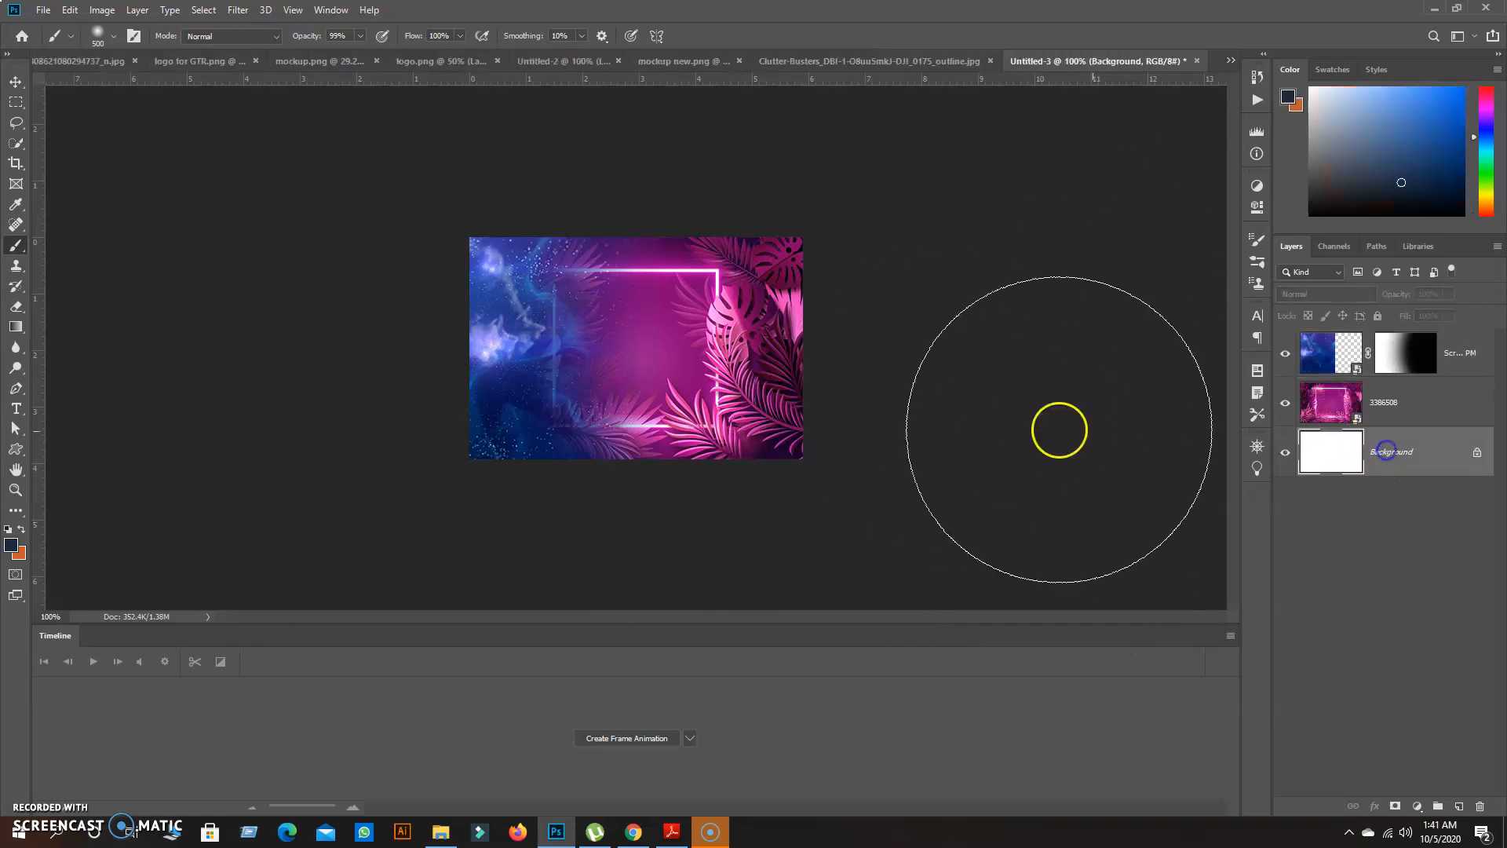
pyautogui.rightClick(17, 247)
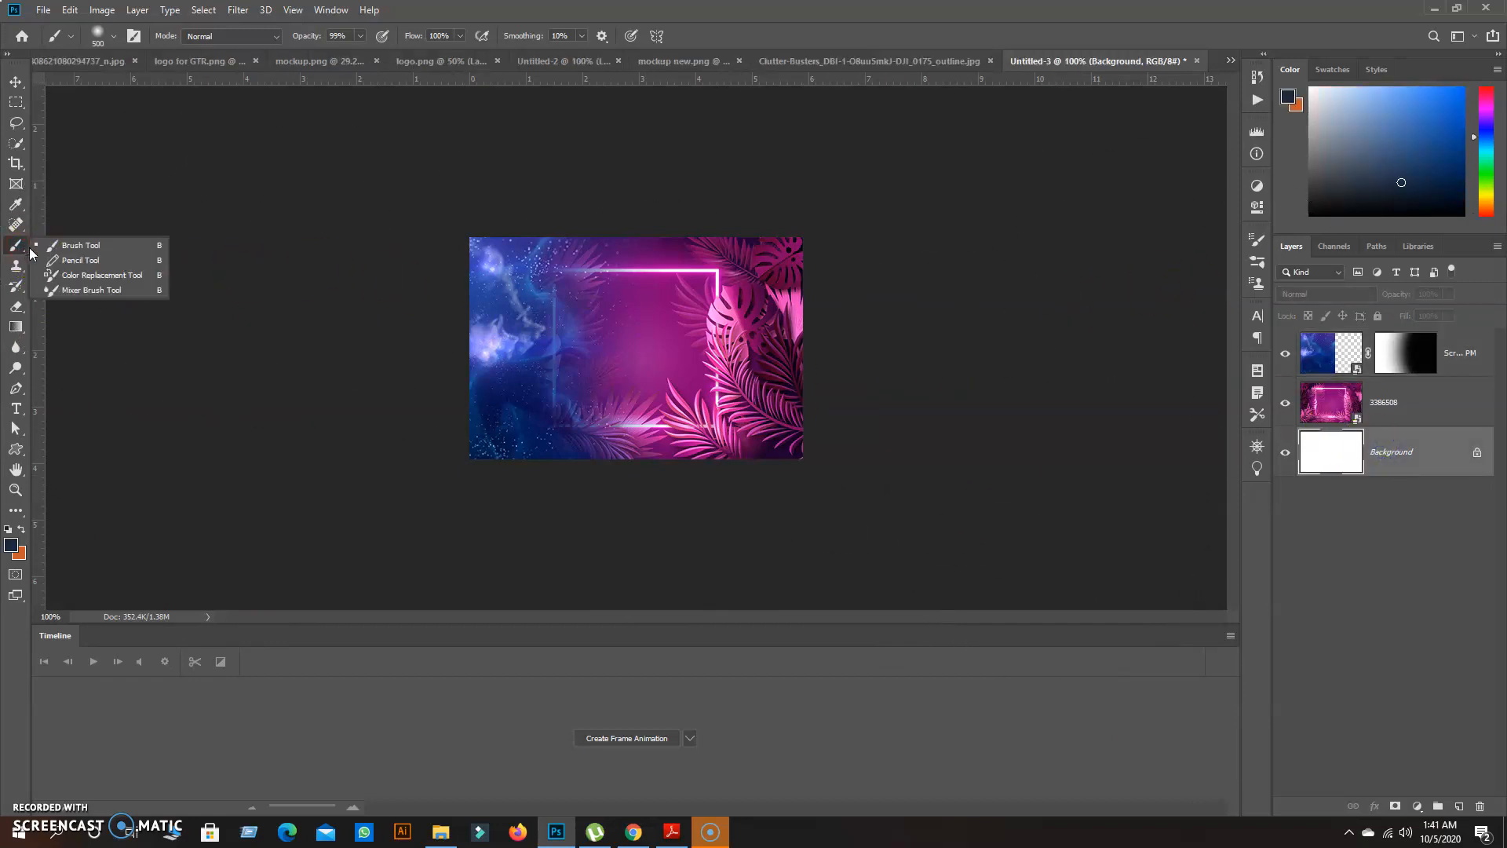
pyautogui.click(17, 243)
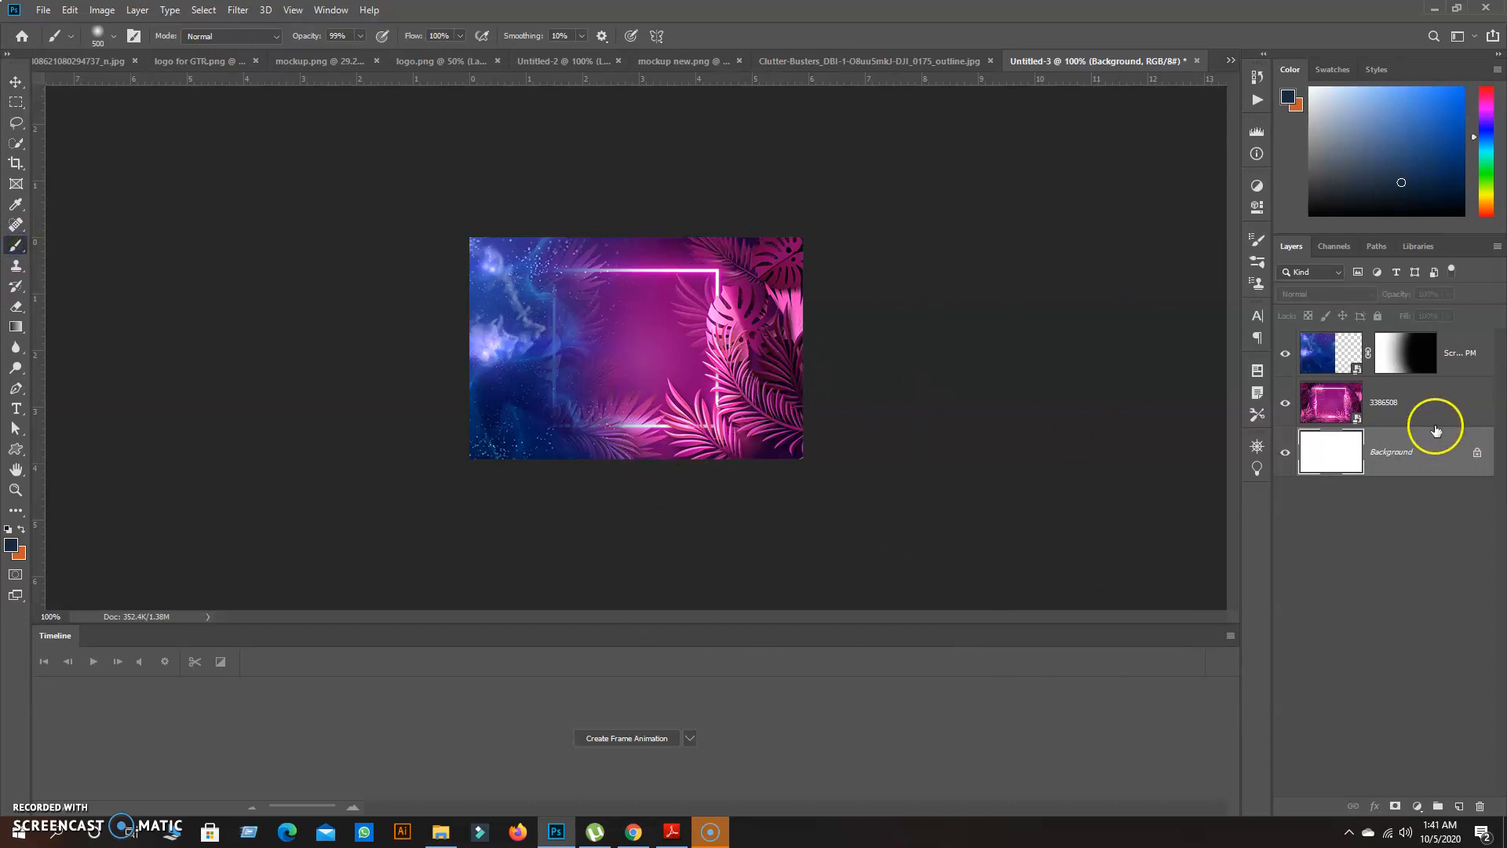
pyautogui.click(1405, 353)
pyautogui.moveTo(680, 367)
pyautogui.mouseDown()
pyautogui.moveTo(723, 354)
pyautogui.moveTo(727, 367)
pyautogui.mouseUp()
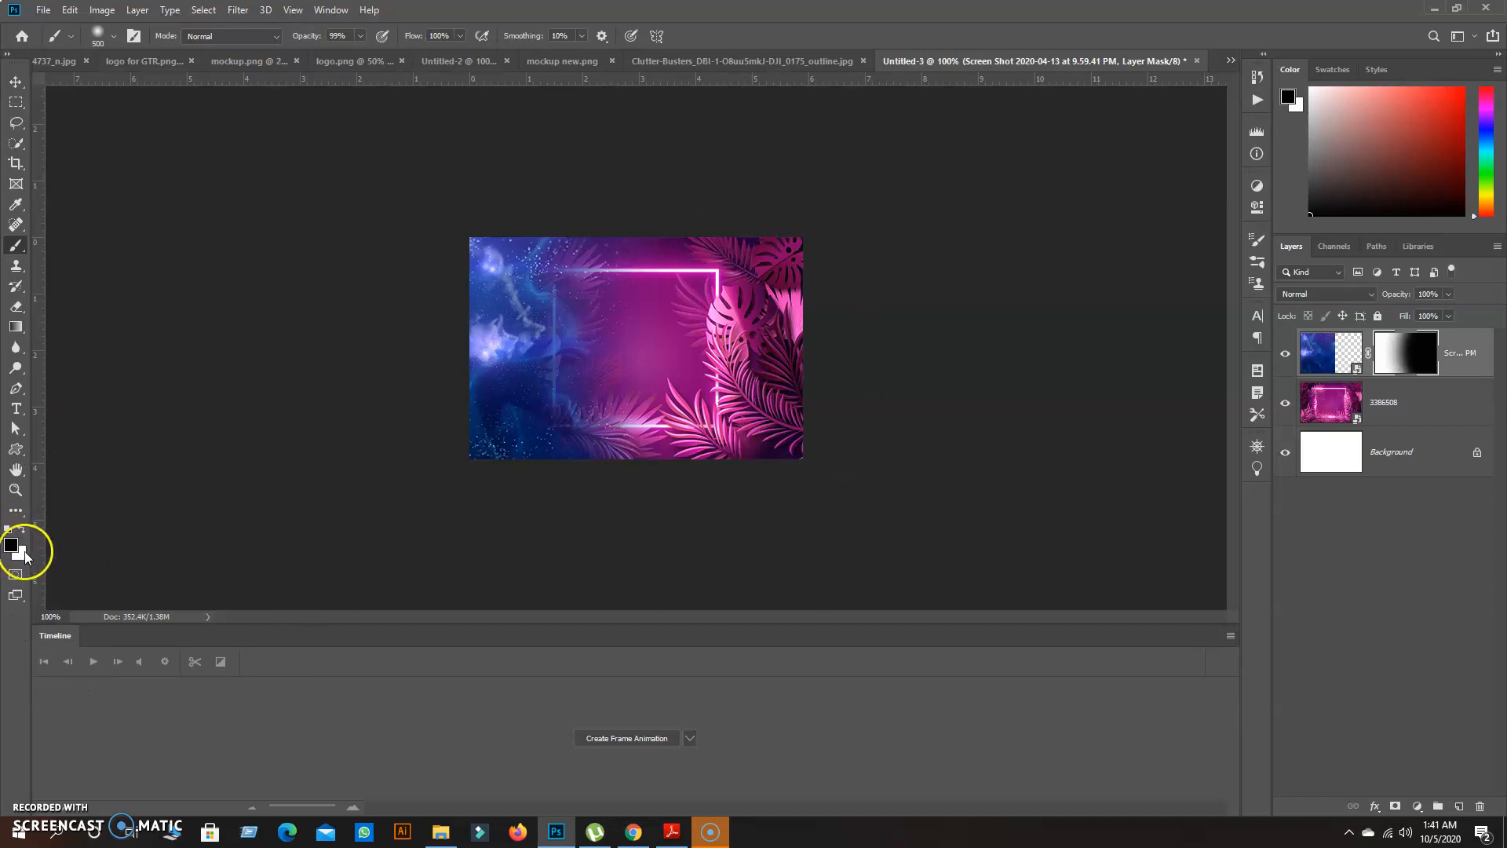
# Step: Switch the foreground color to white and paint over the mask to restore the galaxy image's hidden edge
pyautogui.click(21, 530)
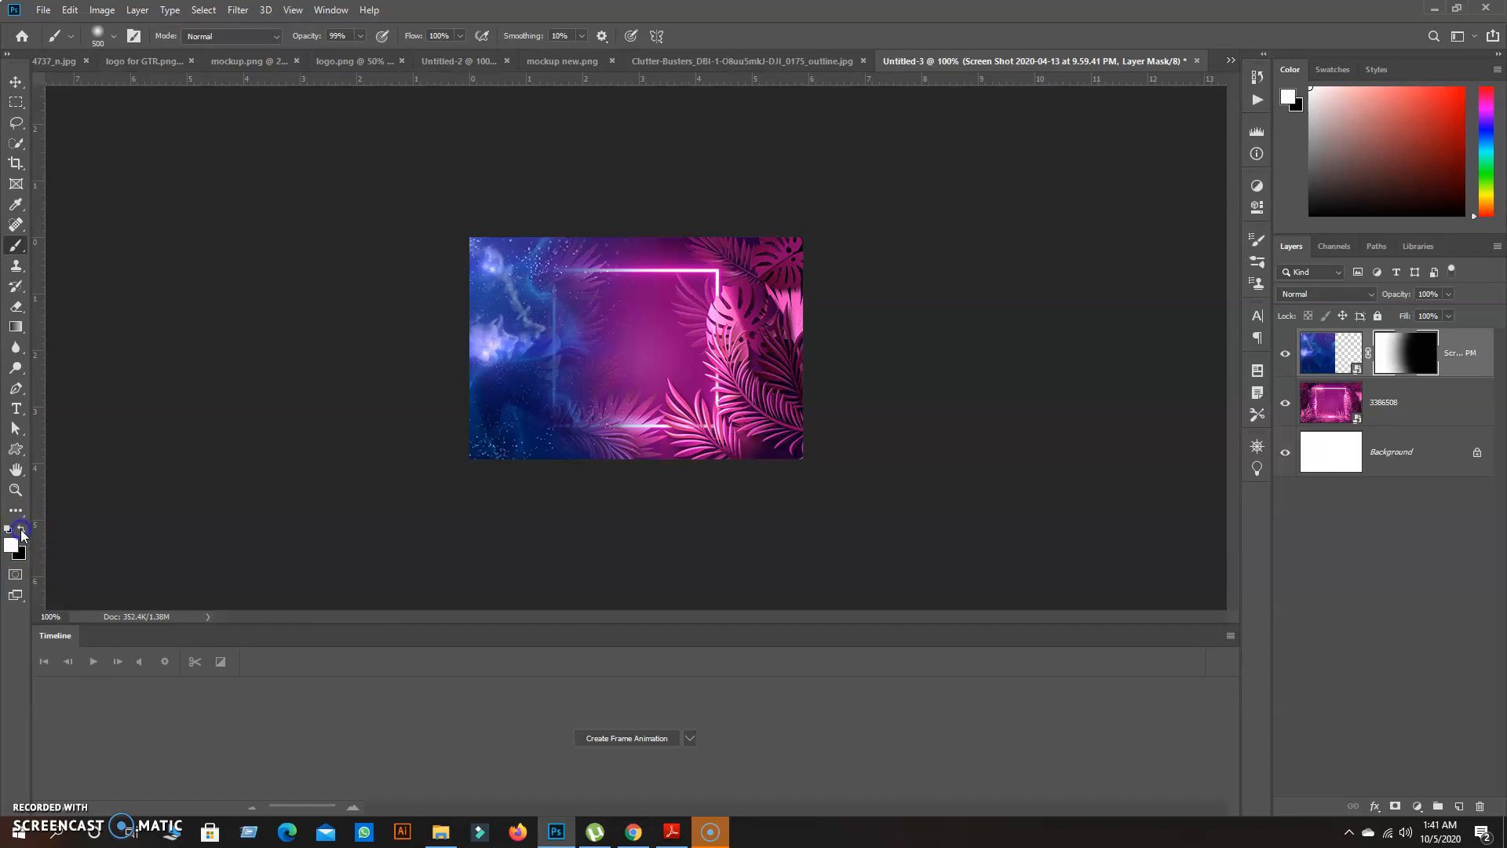
pyautogui.moveTo(698, 370)
pyautogui.mouseDown()
pyautogui.moveTo(717, 340)
pyautogui.moveTo(720, 368)
pyautogui.moveTo(708, 319)
pyautogui.moveTo(703, 357)
pyautogui.moveTo(690, 335)
pyautogui.moveTo(676, 281)
pyautogui.mouseUp()
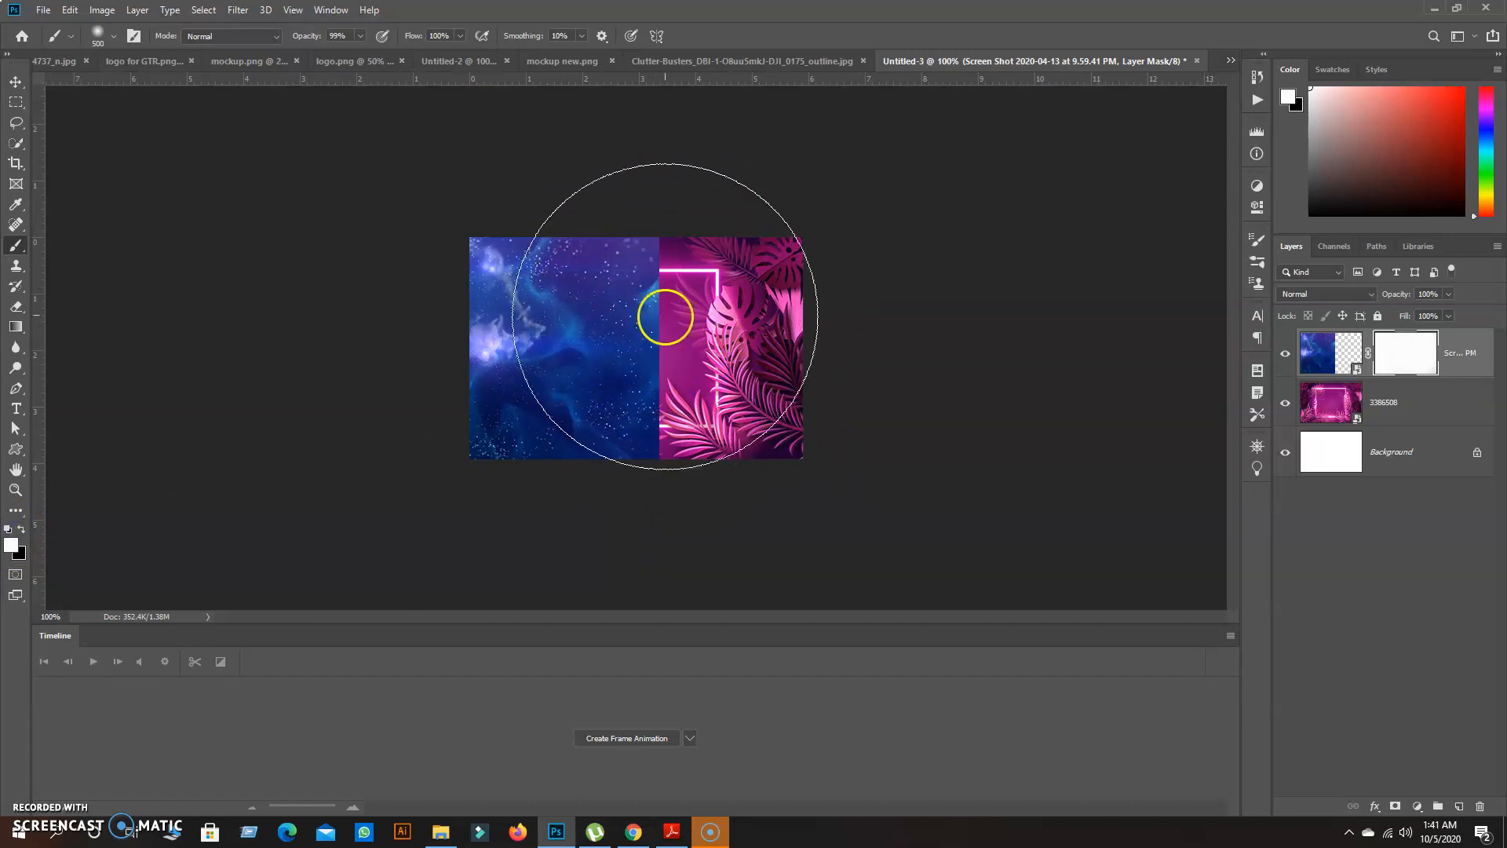
pyautogui.moveTo(710, 343); pyautogui.dragTo(710, 325)
# Step: Switch the foreground color back to black and paint the mask over the seam to blend the galaxy image into the pink one
pyautogui.click(21, 528)
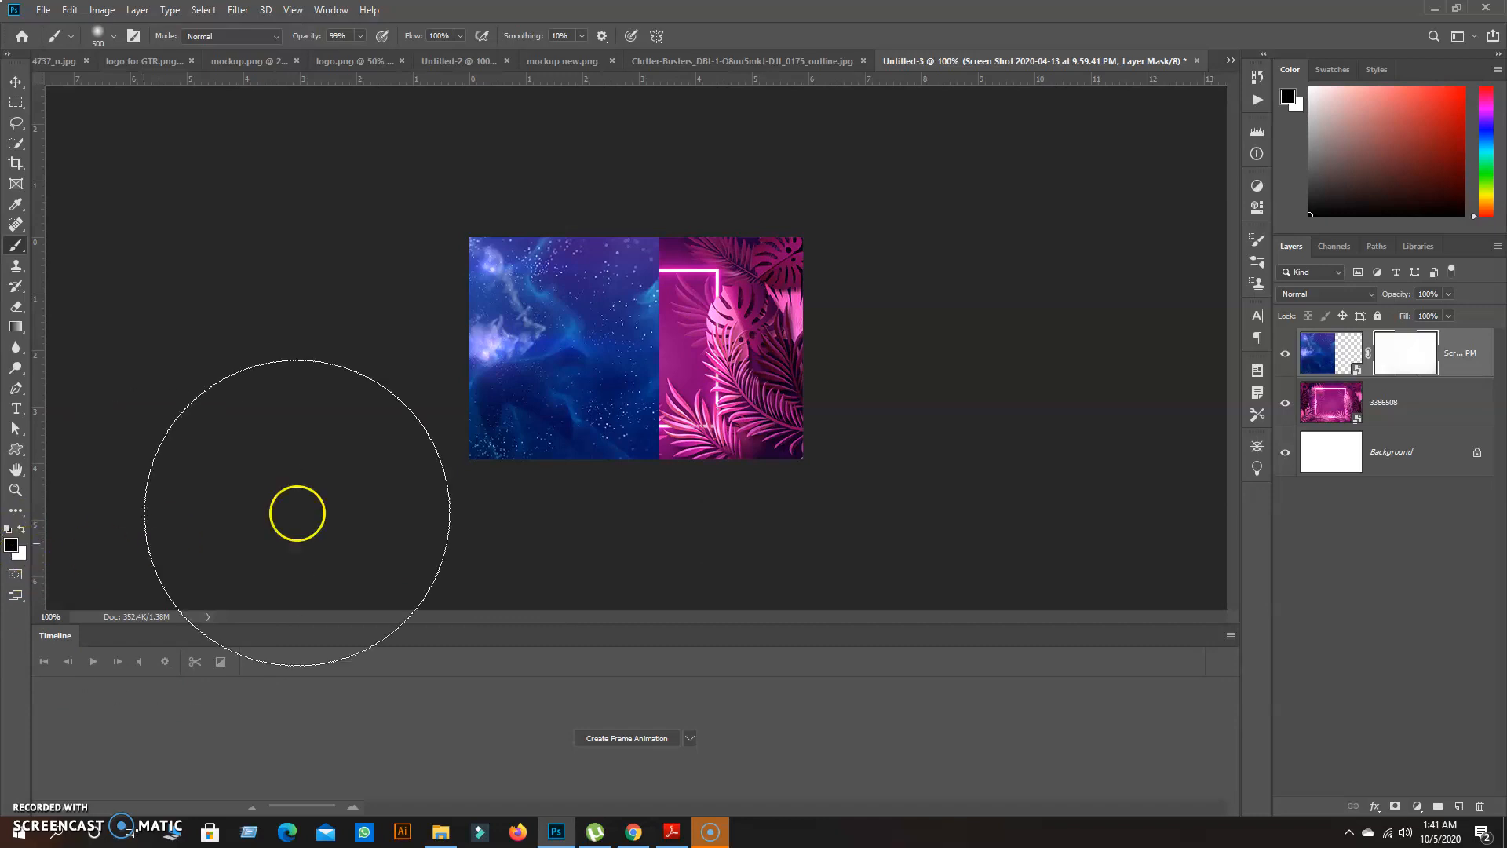
pyautogui.moveTo(787, 303)
pyautogui.mouseDown()
pyautogui.moveTo(794, 360)
pyautogui.moveTo(816, 260)
pyautogui.moveTo(829, 300)
pyautogui.mouseUp()
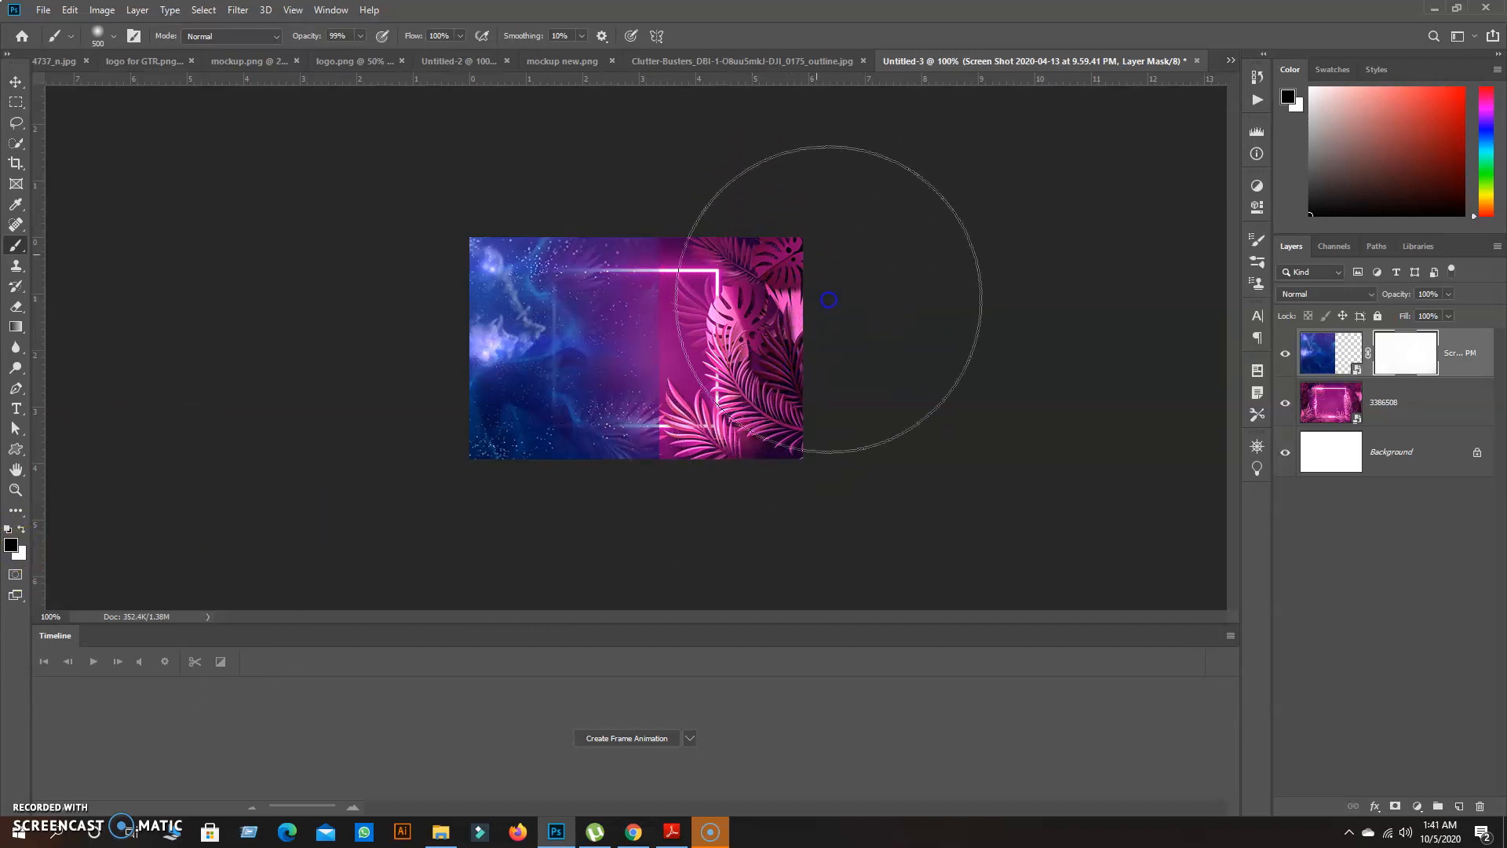